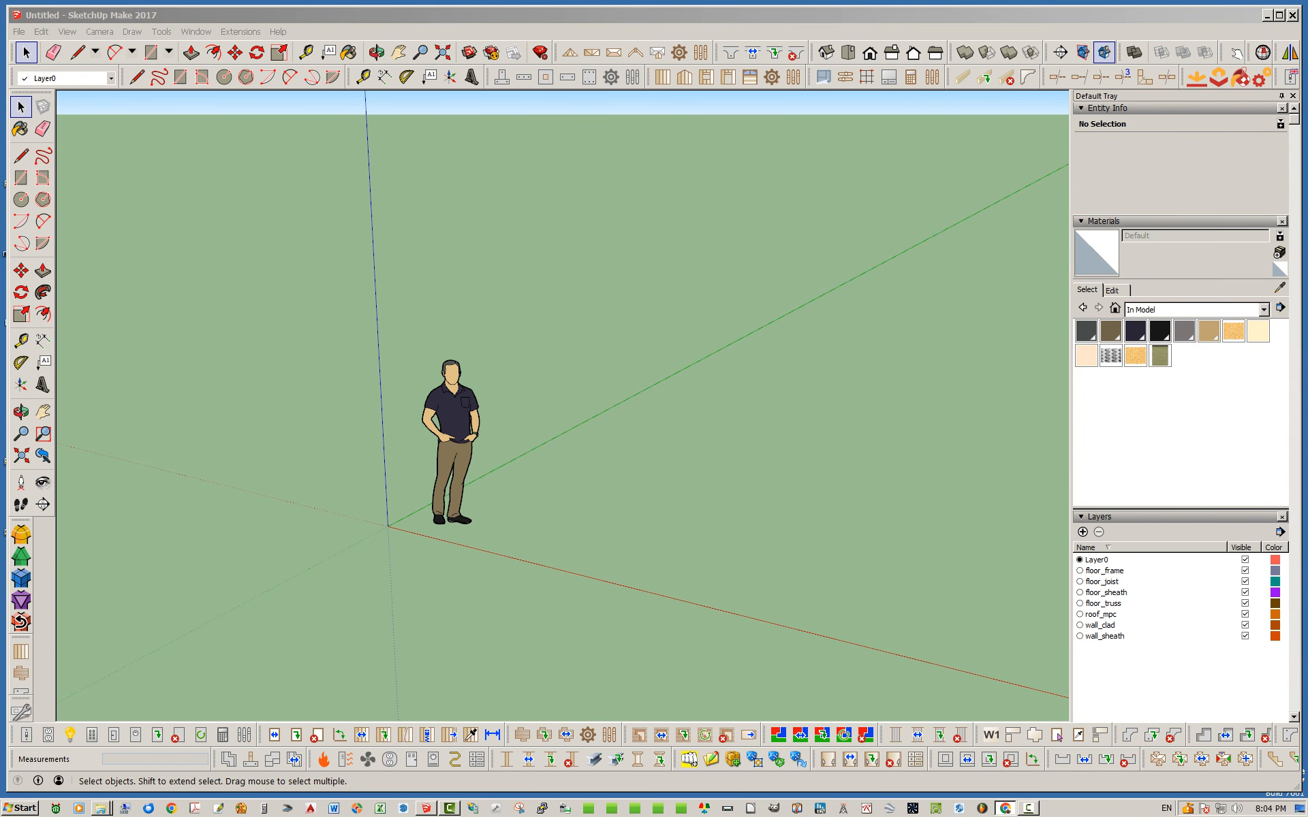
Step: Switch to the browser and review the Version 1.0.6 floor truss entry in the Medeek Truss plugin changelog
left_click(1005, 809)
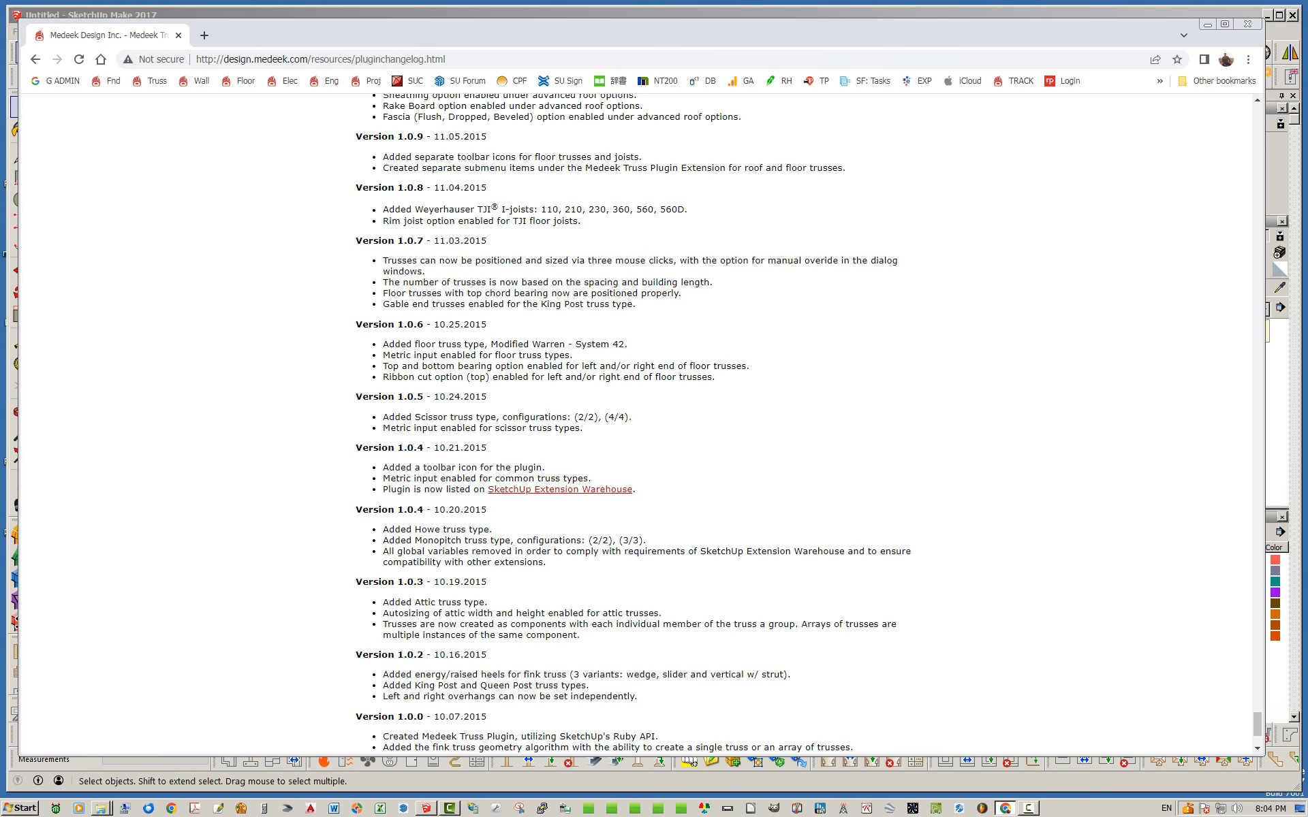
left_click_drag(388, 344, 627, 344)
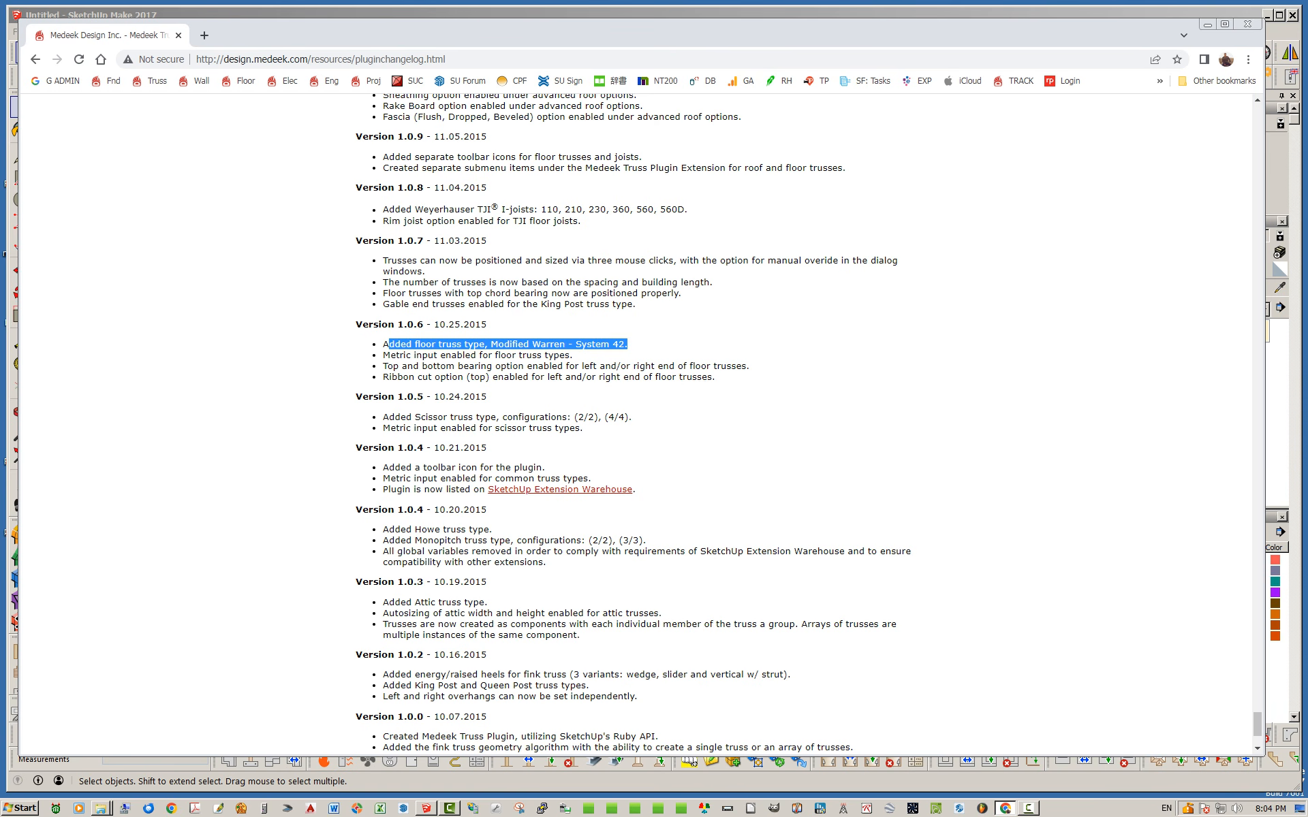
left_click(640, 346)
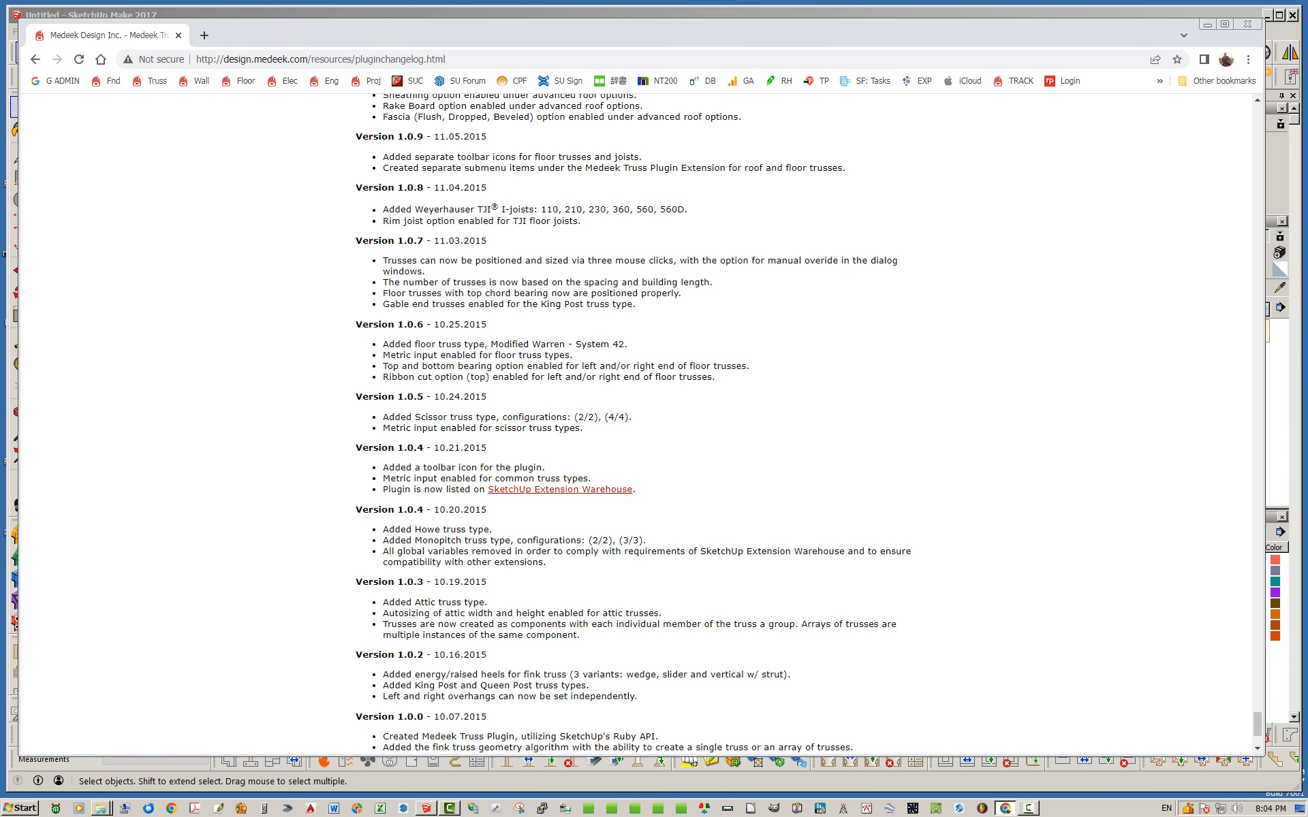
mouse_move(681, 33)
left_mouse_down()
mouse_move(696, 30)
mouse_move(0, 26)
left_mouse_up()
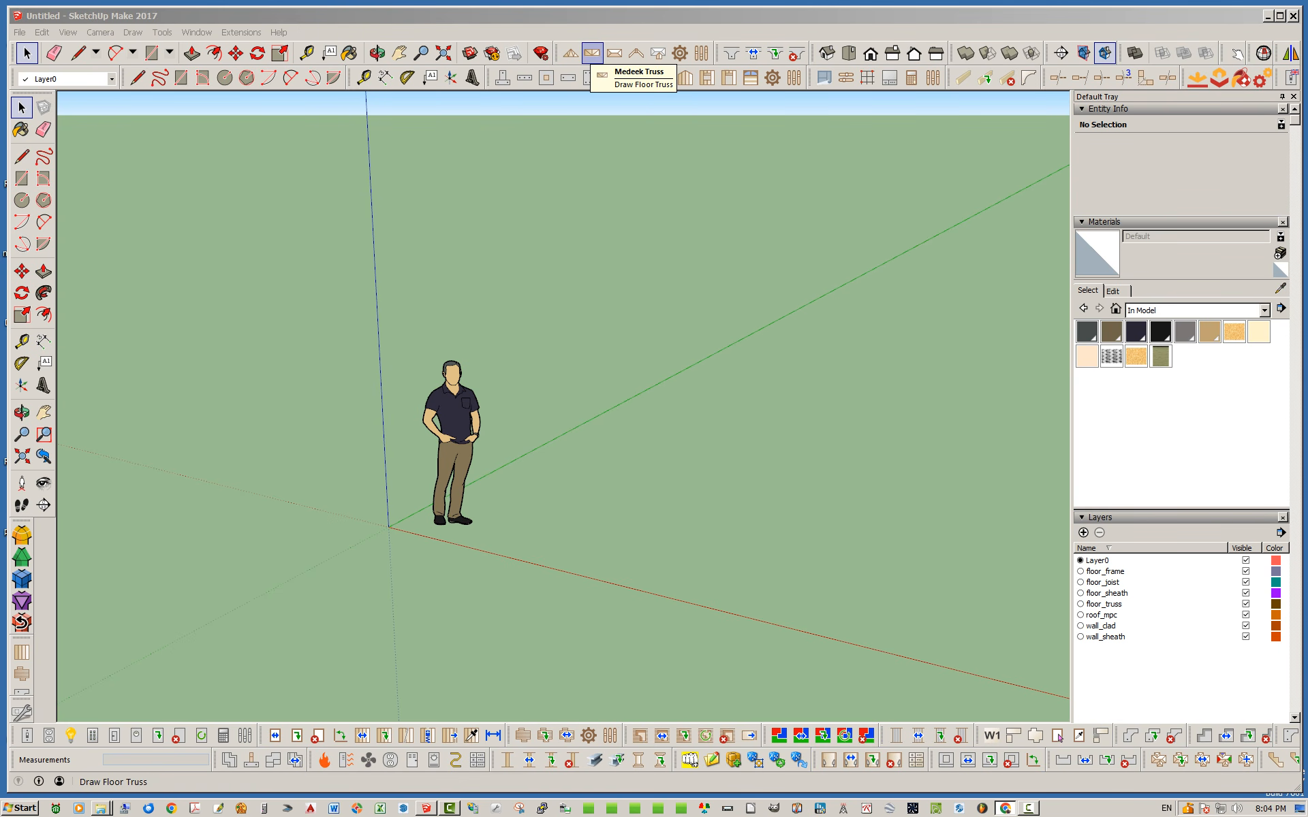
Step: Draw a rectangular construction grid with 1' spacing from the origin, extending along the red and green axes
left_click(592, 53)
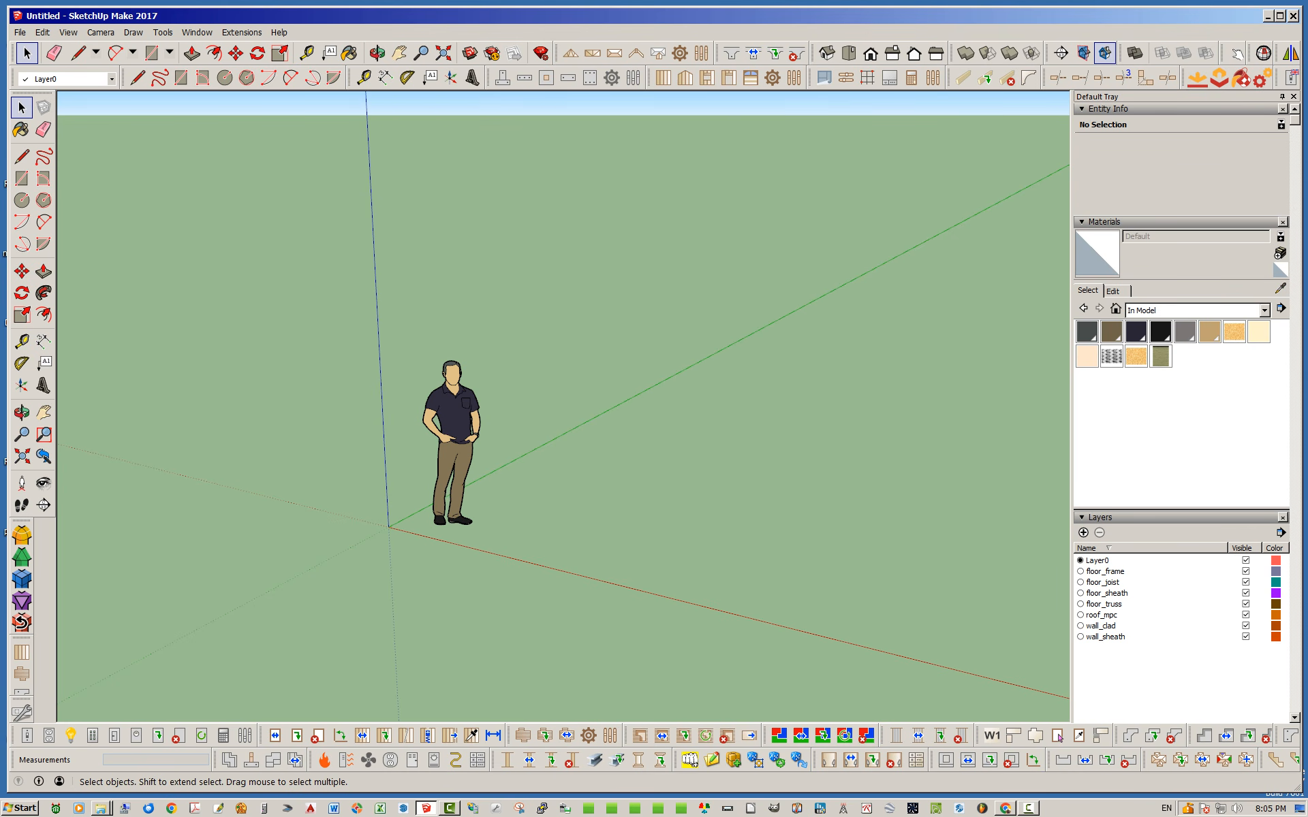
left_click(867, 77)
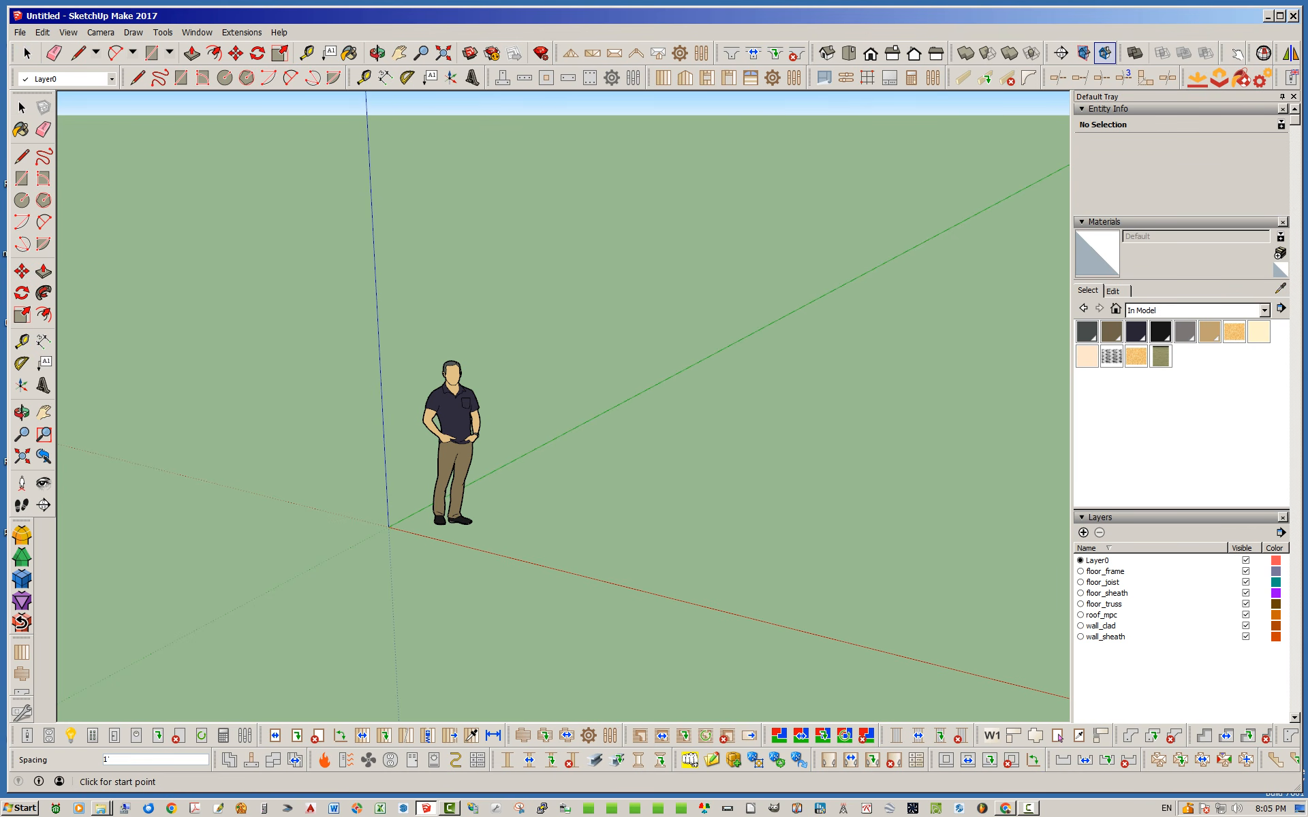
left_click(388, 525)
scroll(168, 448, "down", 3)
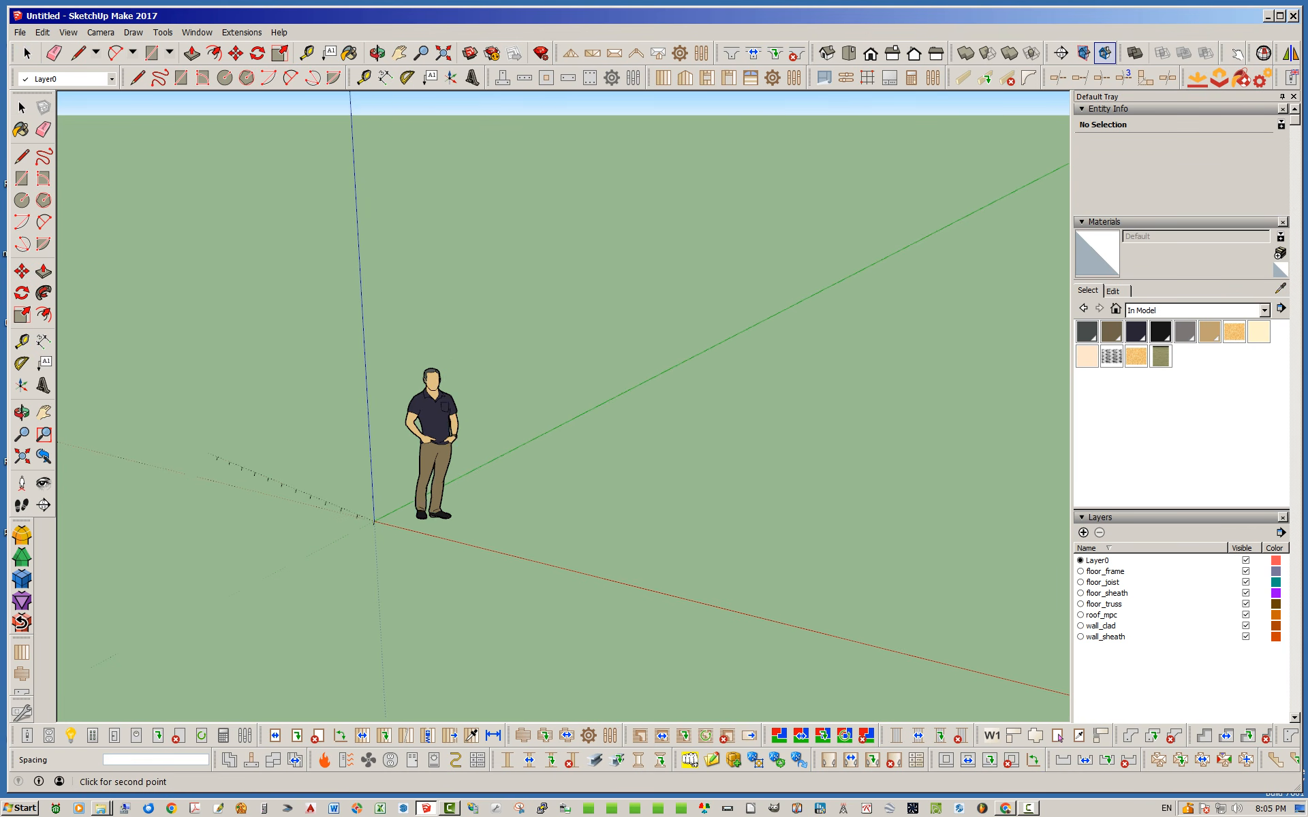
left_click(944, 647)
left_click(981, 343)
Step: Set up a new floor assembly with the Truss floor family, keeping the Mod Warren truss type
middle_click_drag(538, 408, 535, 474)
scroll(534, 474, "down", 2)
scroll(559, 538, "up", 4)
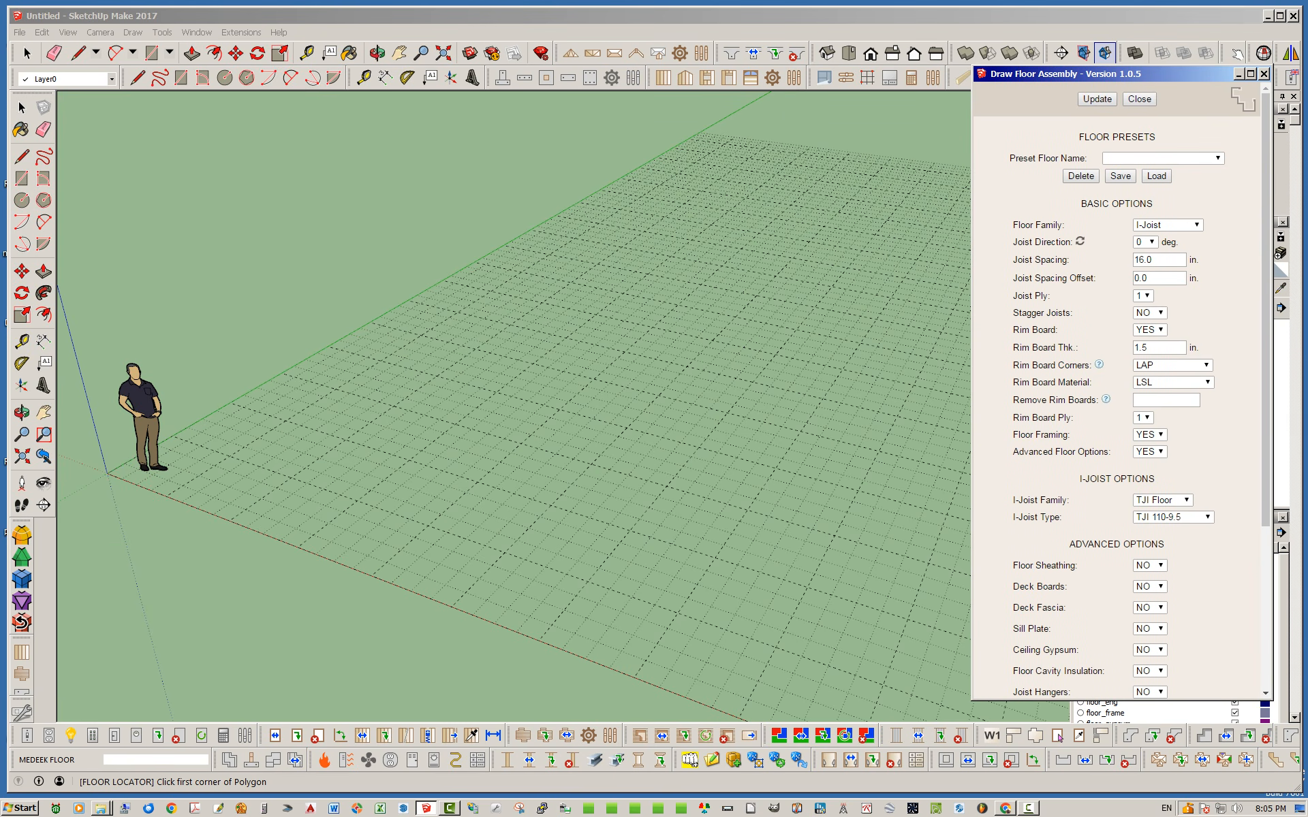
left_click(1166, 225)
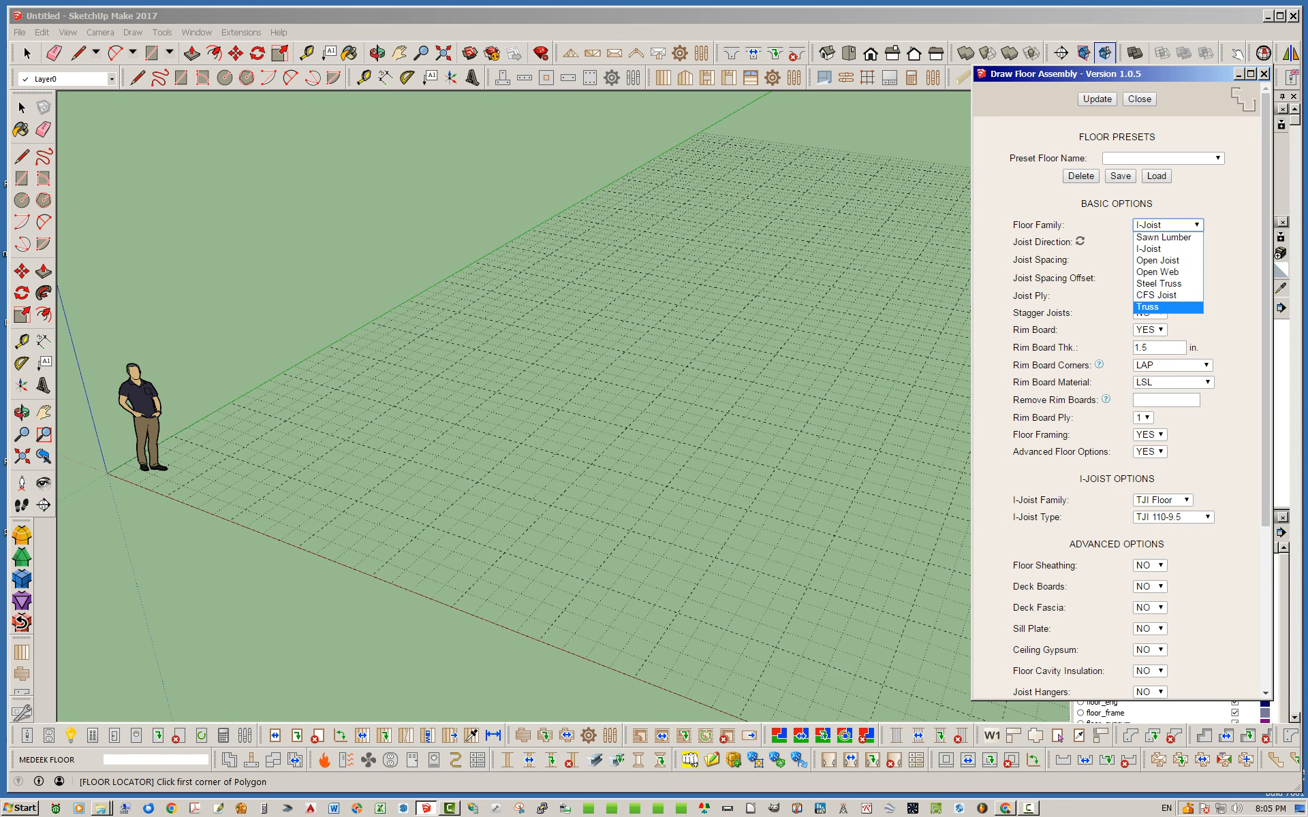
left_click(1166, 307)
scroll(1124, 409, "down", 4)
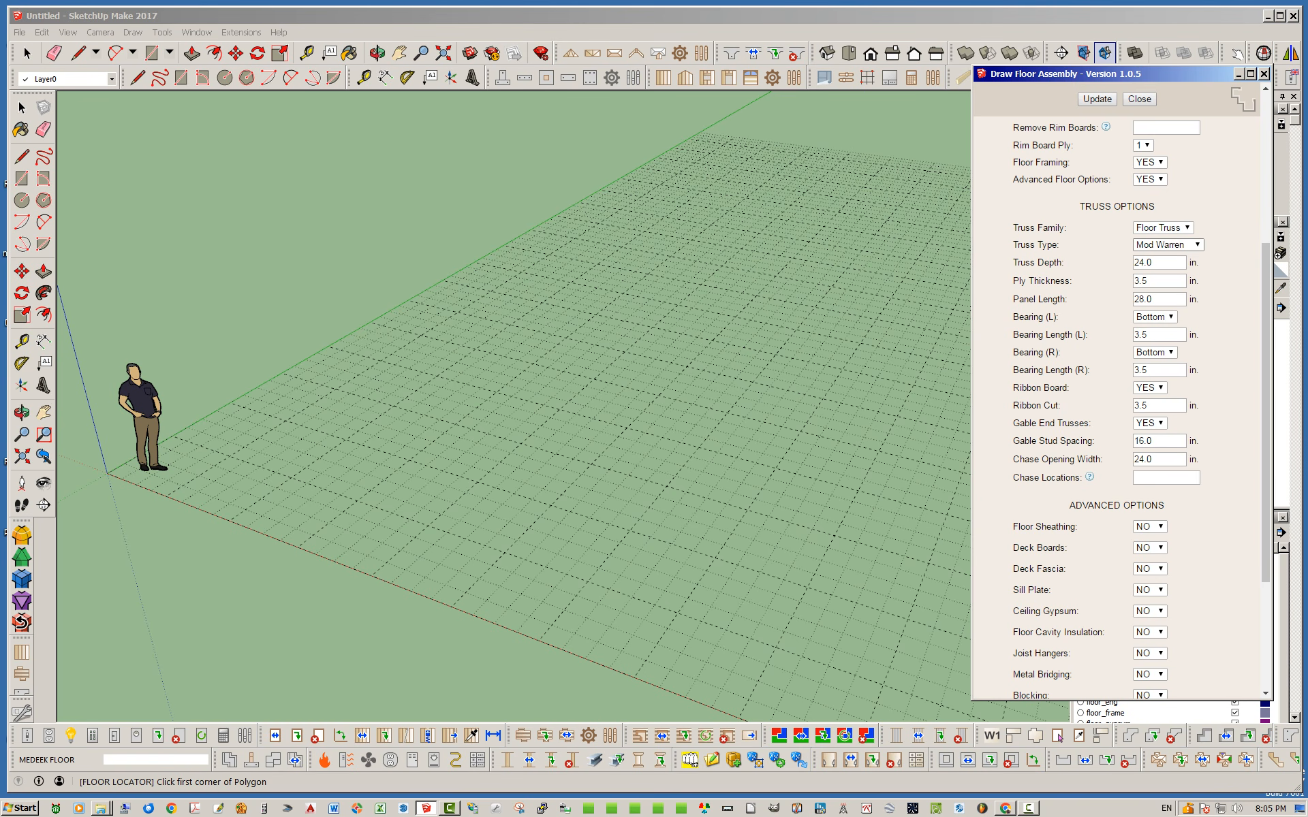
left_click(1169, 246)
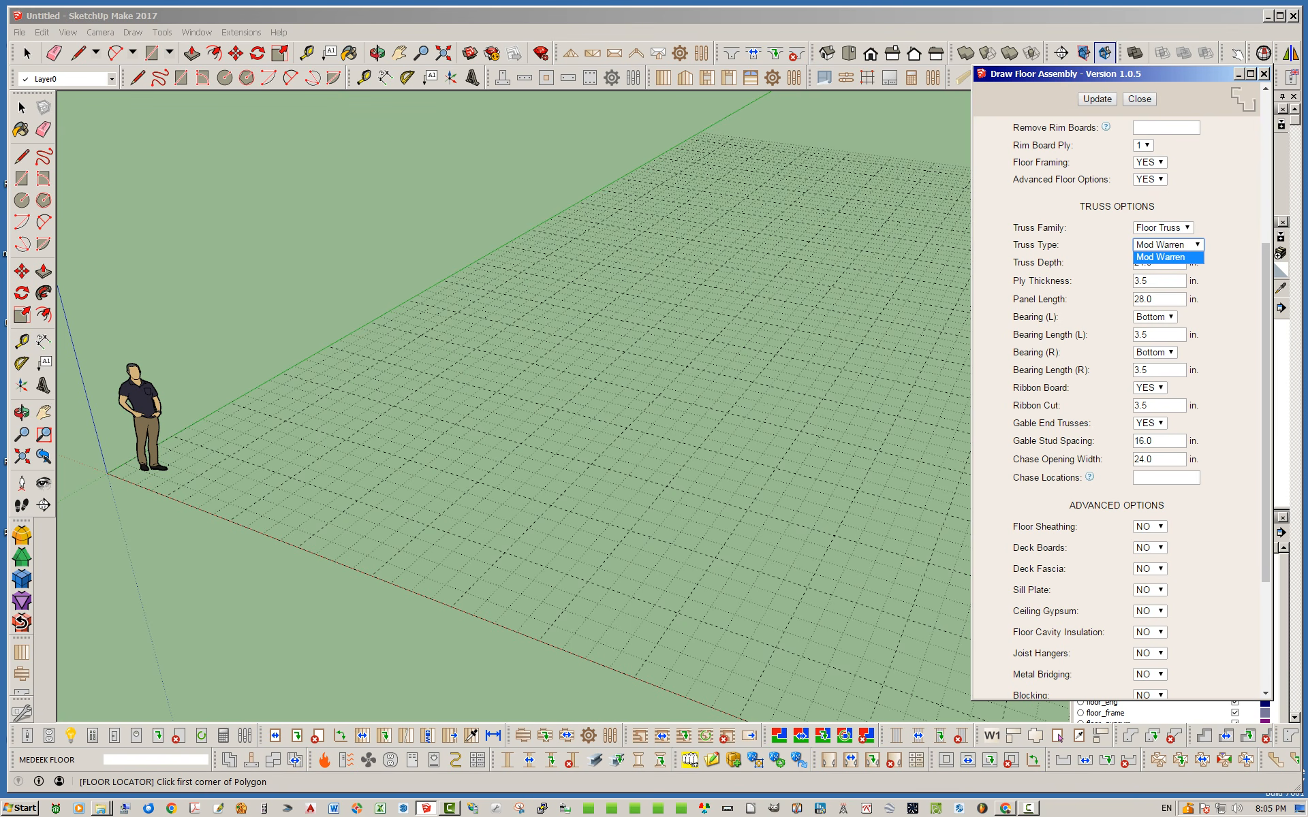
left_click(1231, 253)
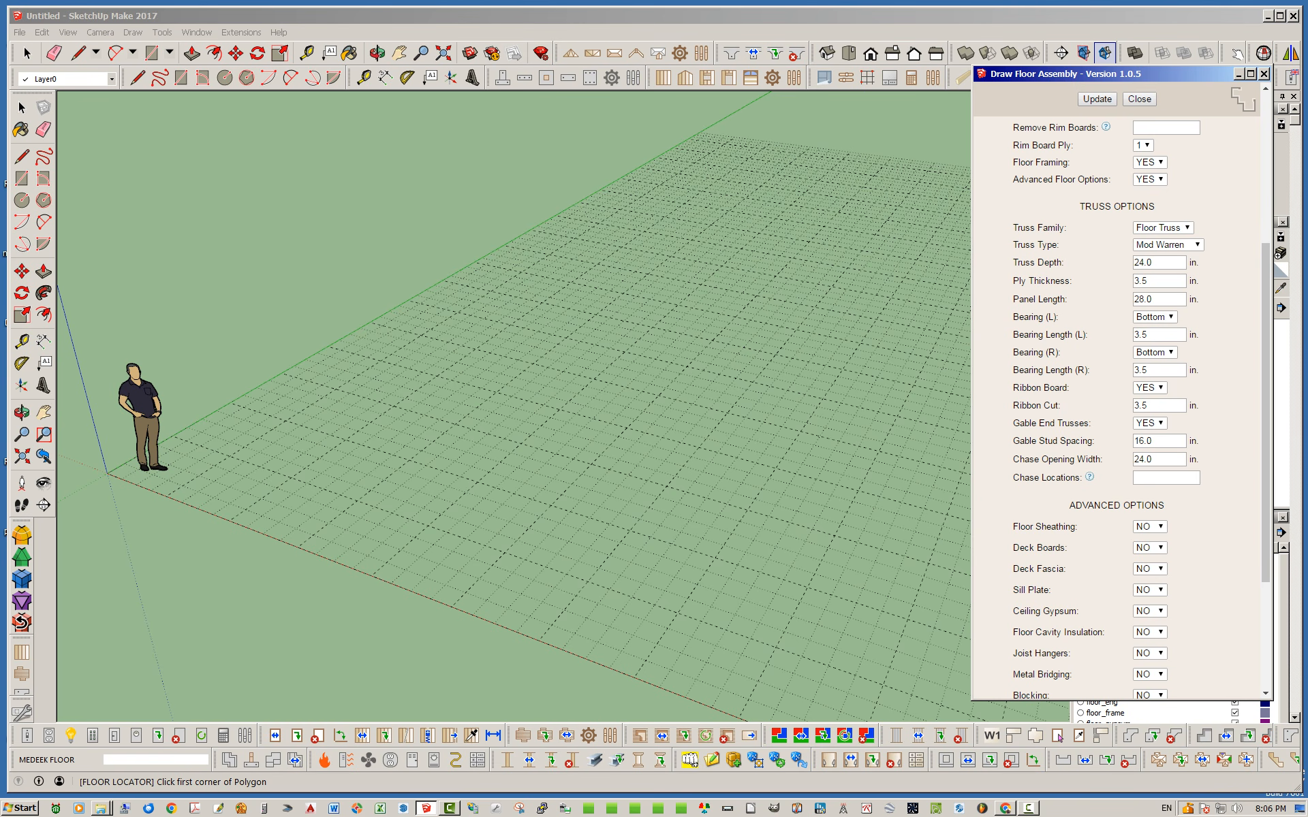
Step: Turn on floor sheathing and the sill plate for the floor assembly, and apply the updated settings
left_click(1150, 527)
left_click(1149, 538)
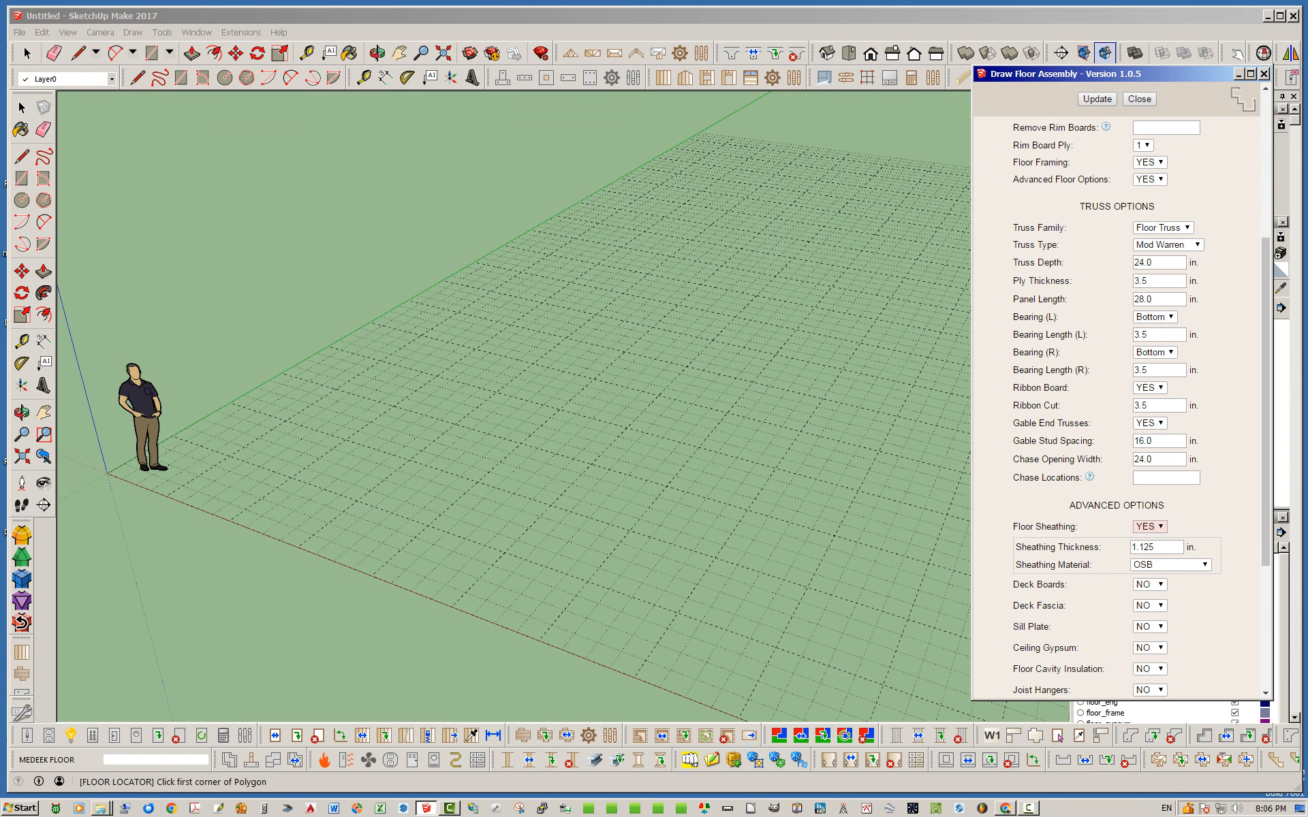
left_click(1149, 626)
left_click(1148, 641)
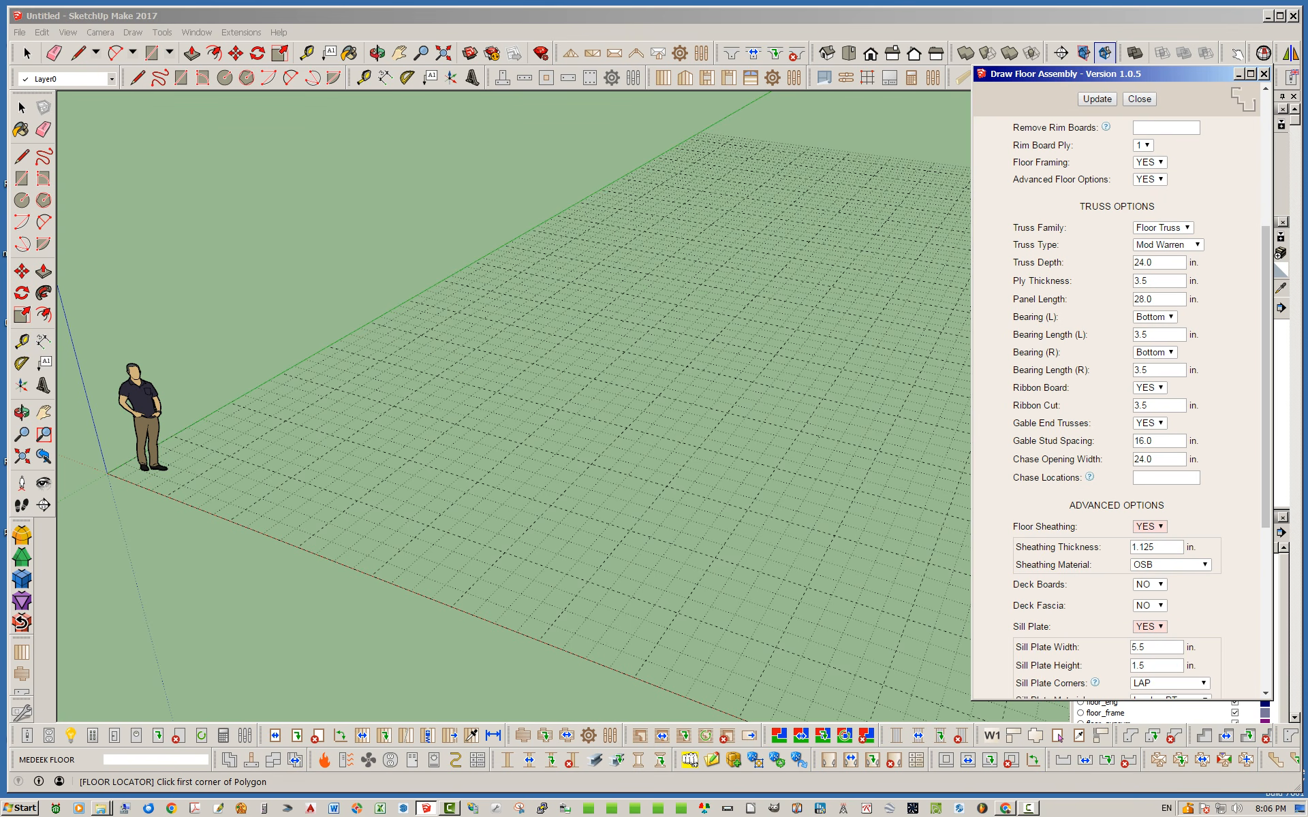
scroll(1117, 409, "down", 4)
scroll(1117, 408, "up", 4)
left_click(1097, 99)
Step: Begin the floor outline on the grid by placing the first five corners around the front wing, with an 8' side edge
middle_click_drag(421, 451, 416, 496)
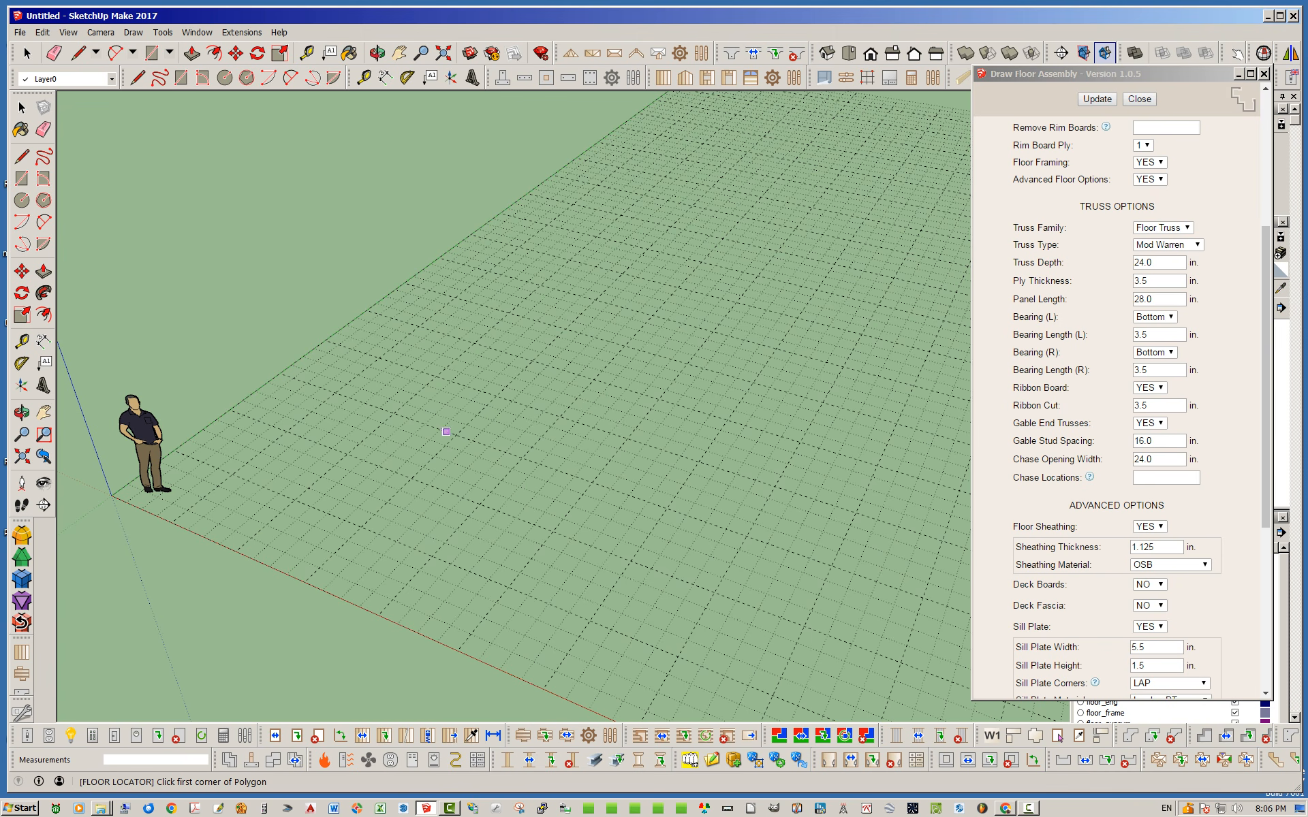
left_click(456, 434)
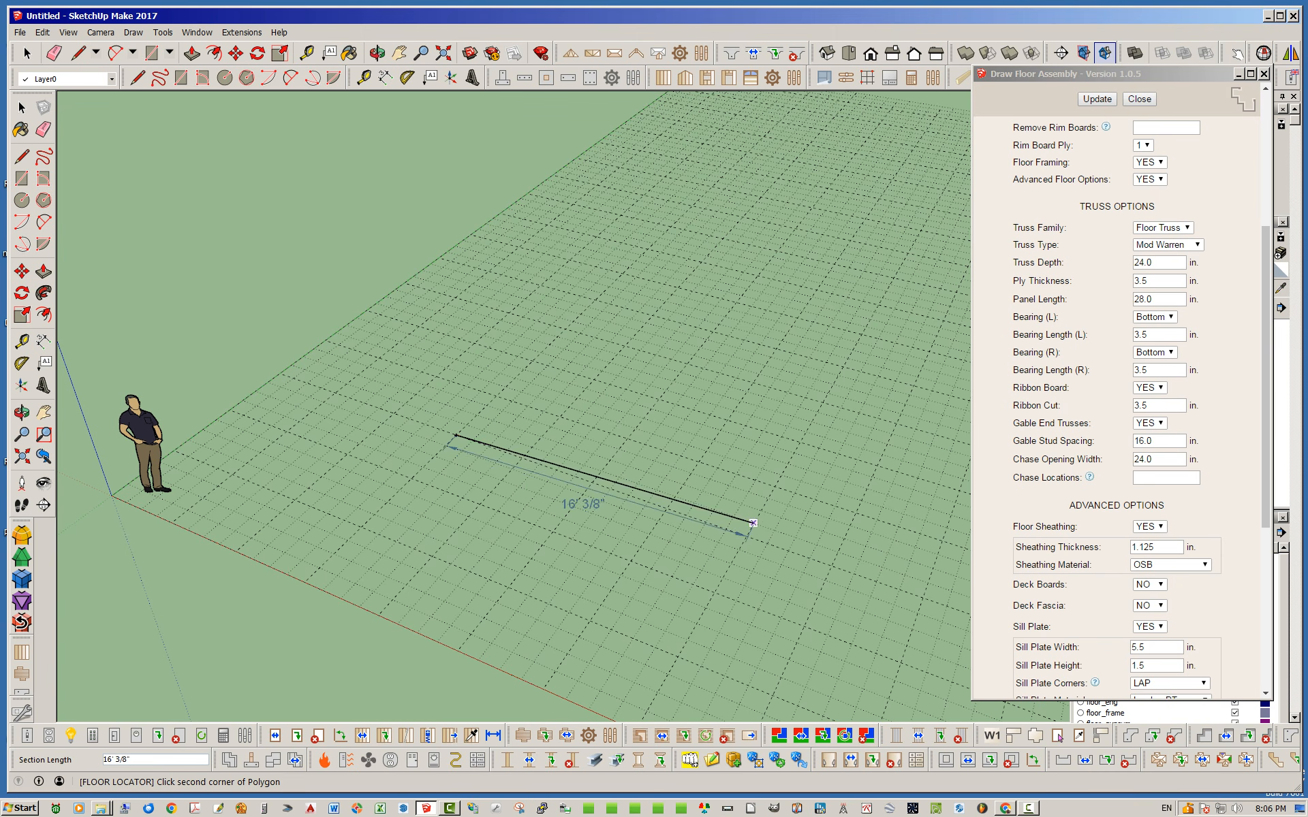
left_click(666, 508)
left_click(590, 619)
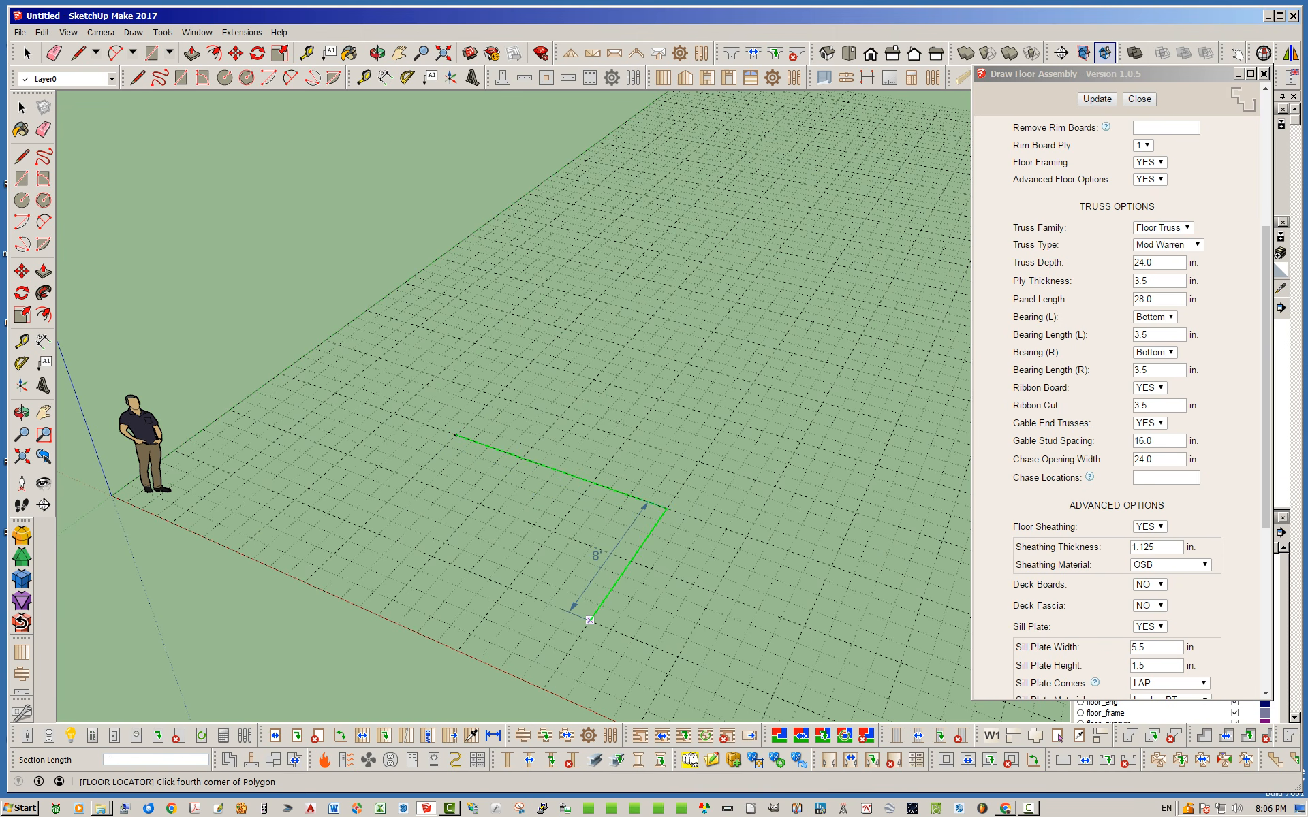
scroll(552, 549, "down", 2)
left_click(763, 671)
left_click(824, 544)
scroll(613, 528, "down", 2)
scroll(791, 542, "up", 1)
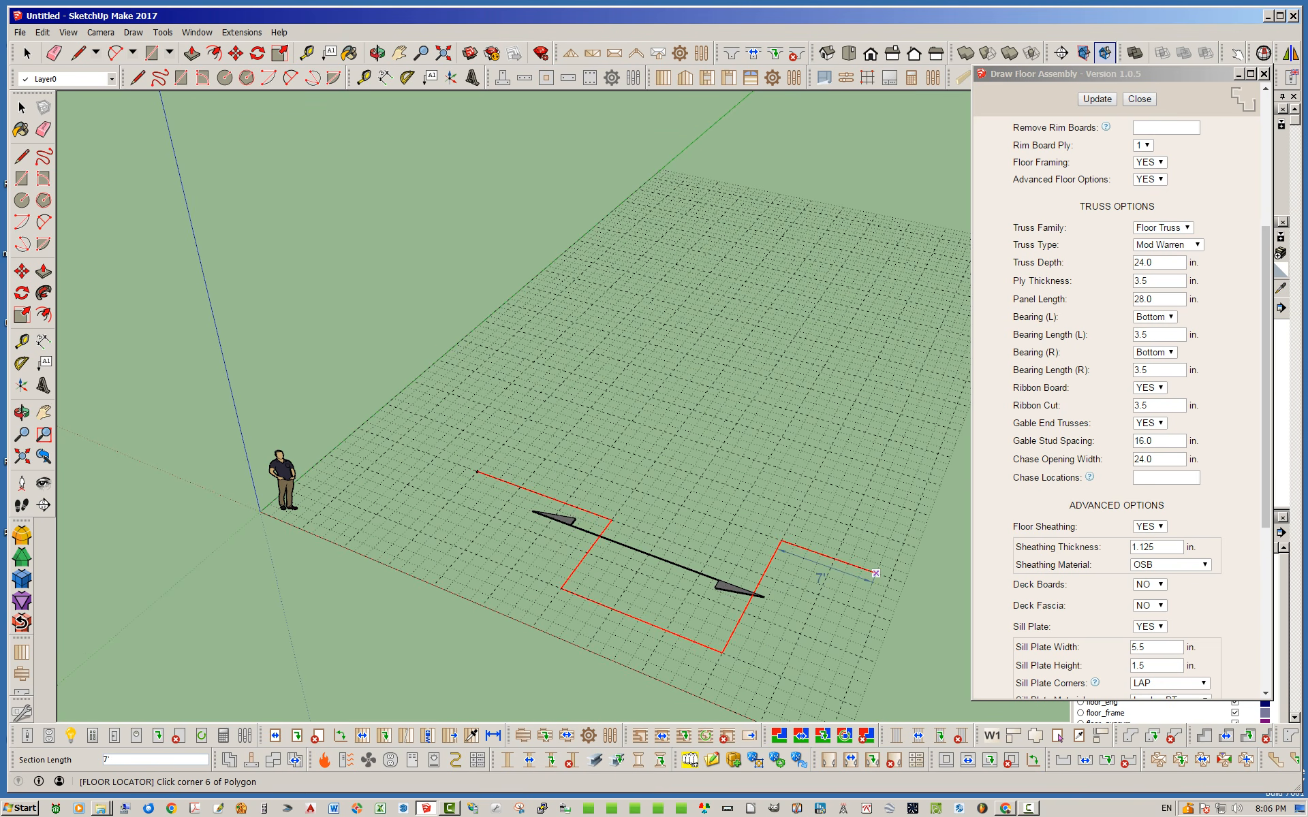
Step: Place the remaining corners of the twelve-corner, cross-shaped floor outline and close it at the first corner
left_click(891, 577)
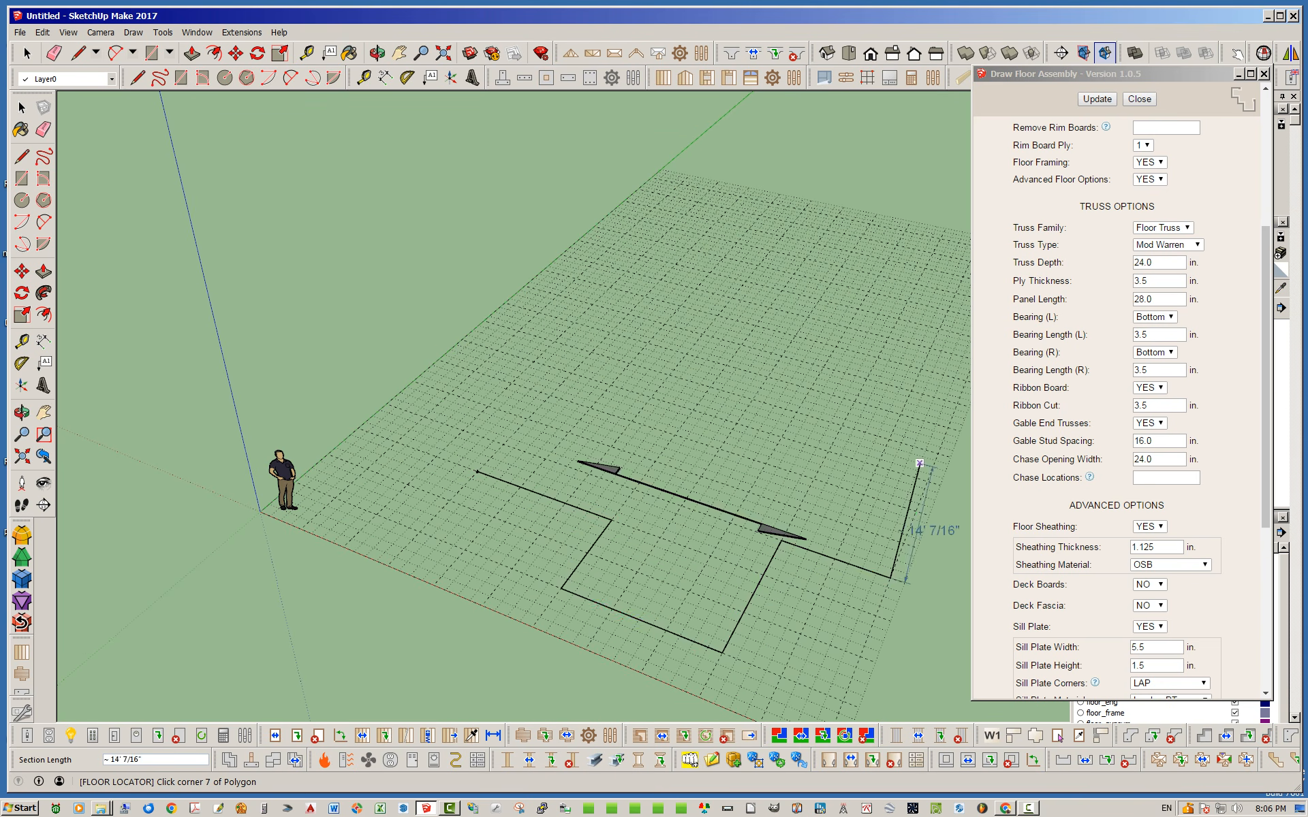
left_click(938, 451)
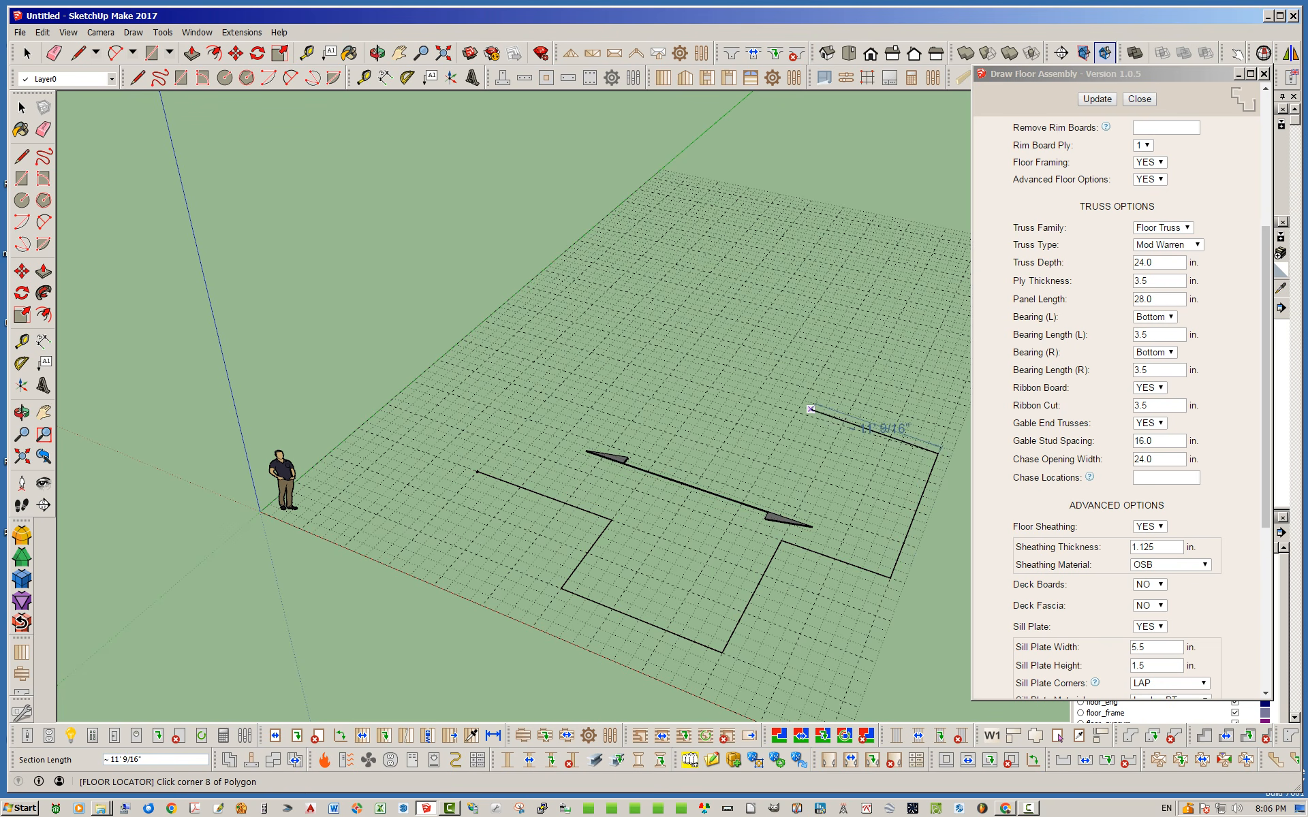
left_click(795, 412)
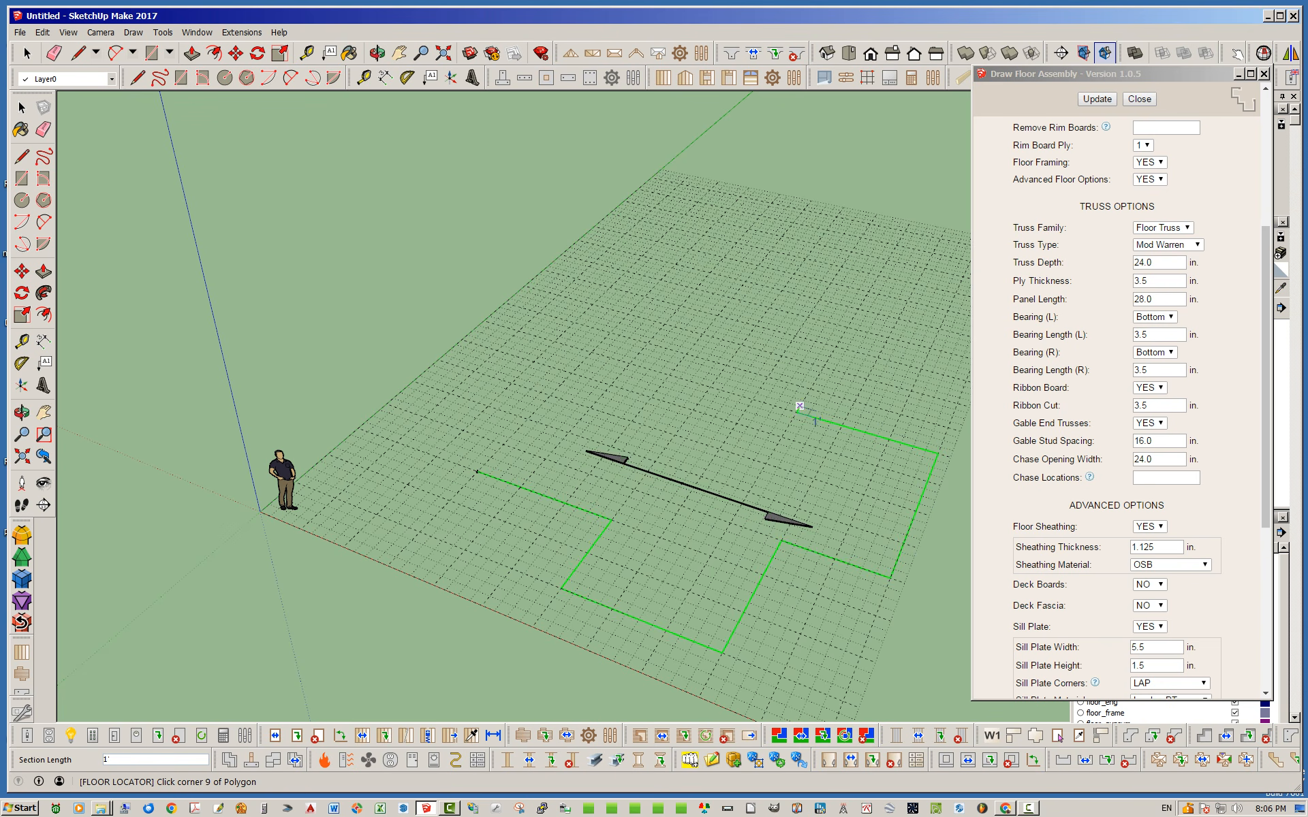
left_click(835, 347)
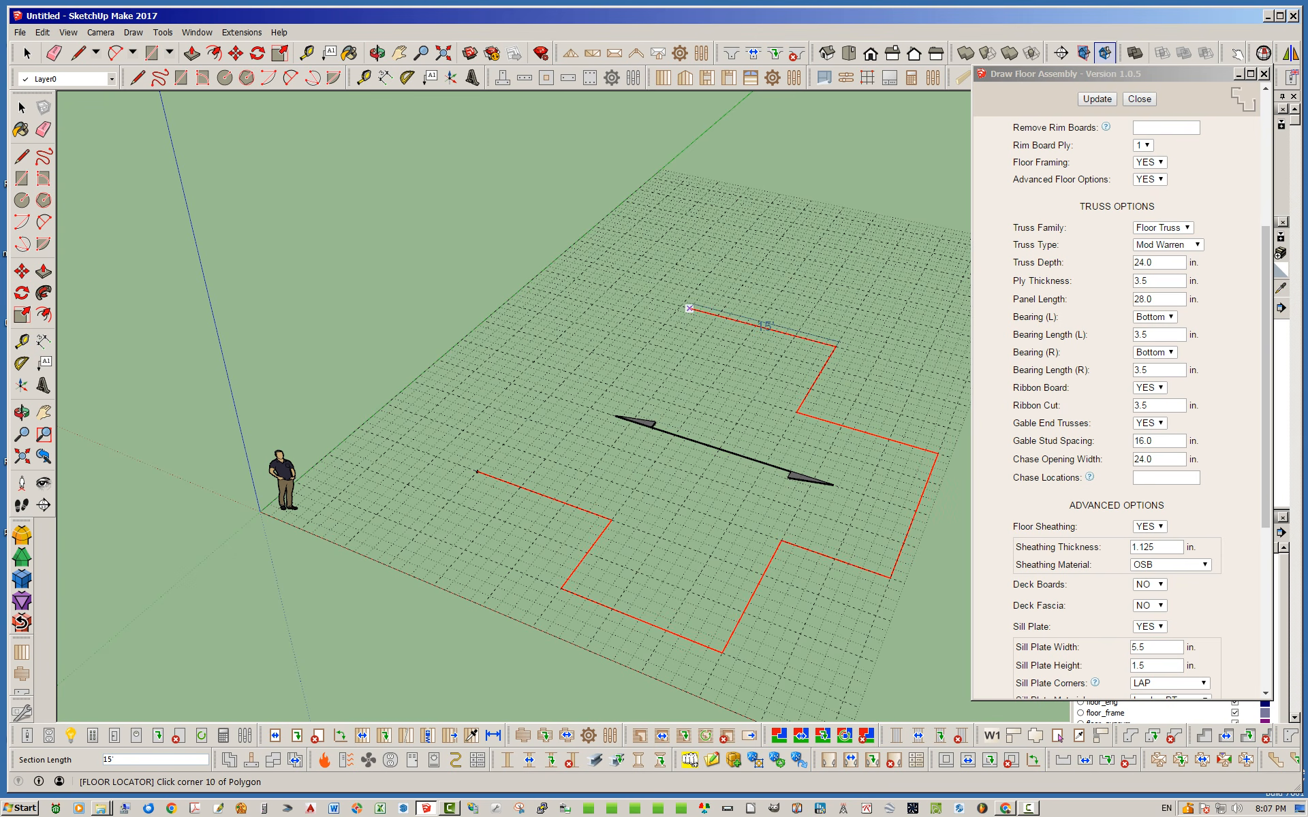
left_click(680, 308)
left_click(611, 384)
left_click(571, 373)
left_click(477, 470)
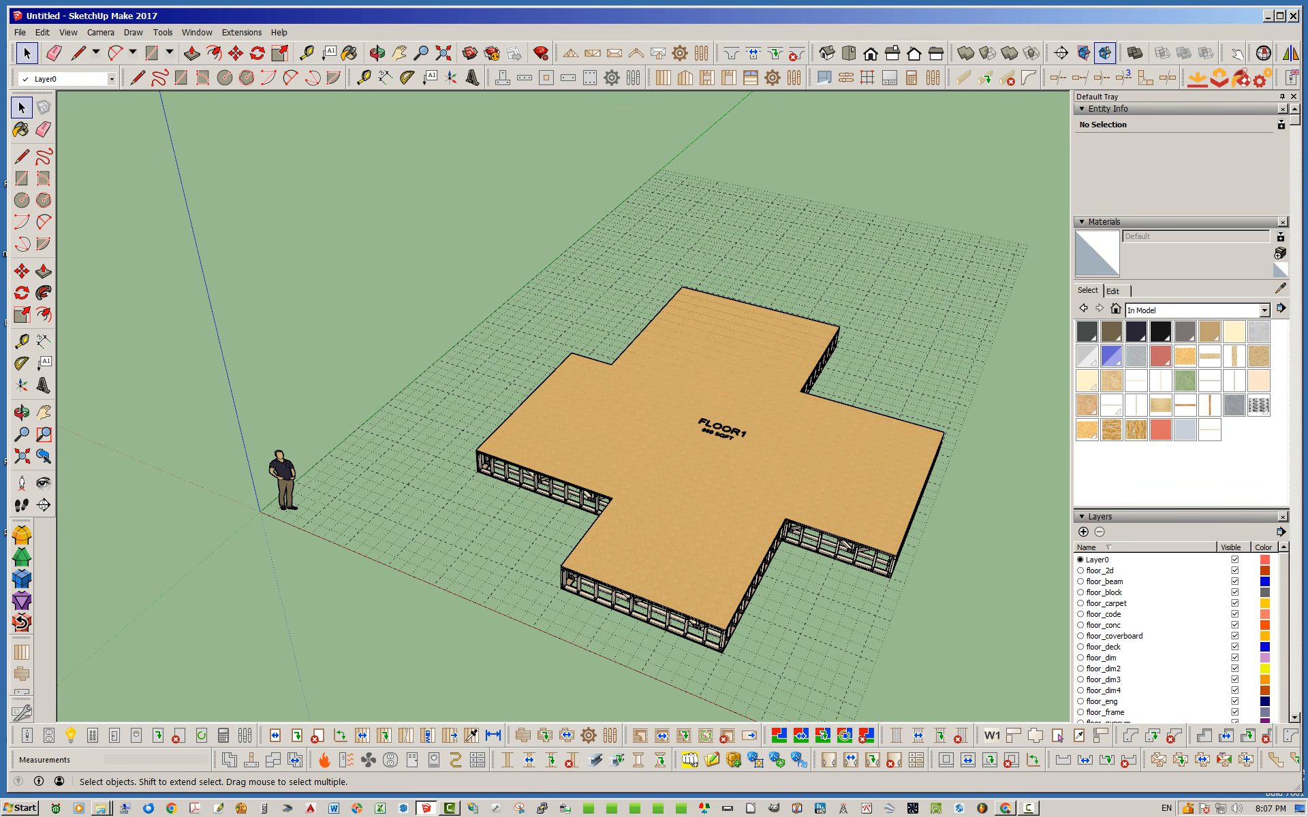
Step: Hide the floor_sheath layer to expose the truss framing
middle_click_drag(750, 517, 558, 460)
left_click_drag(1284, 586, 1284, 643)
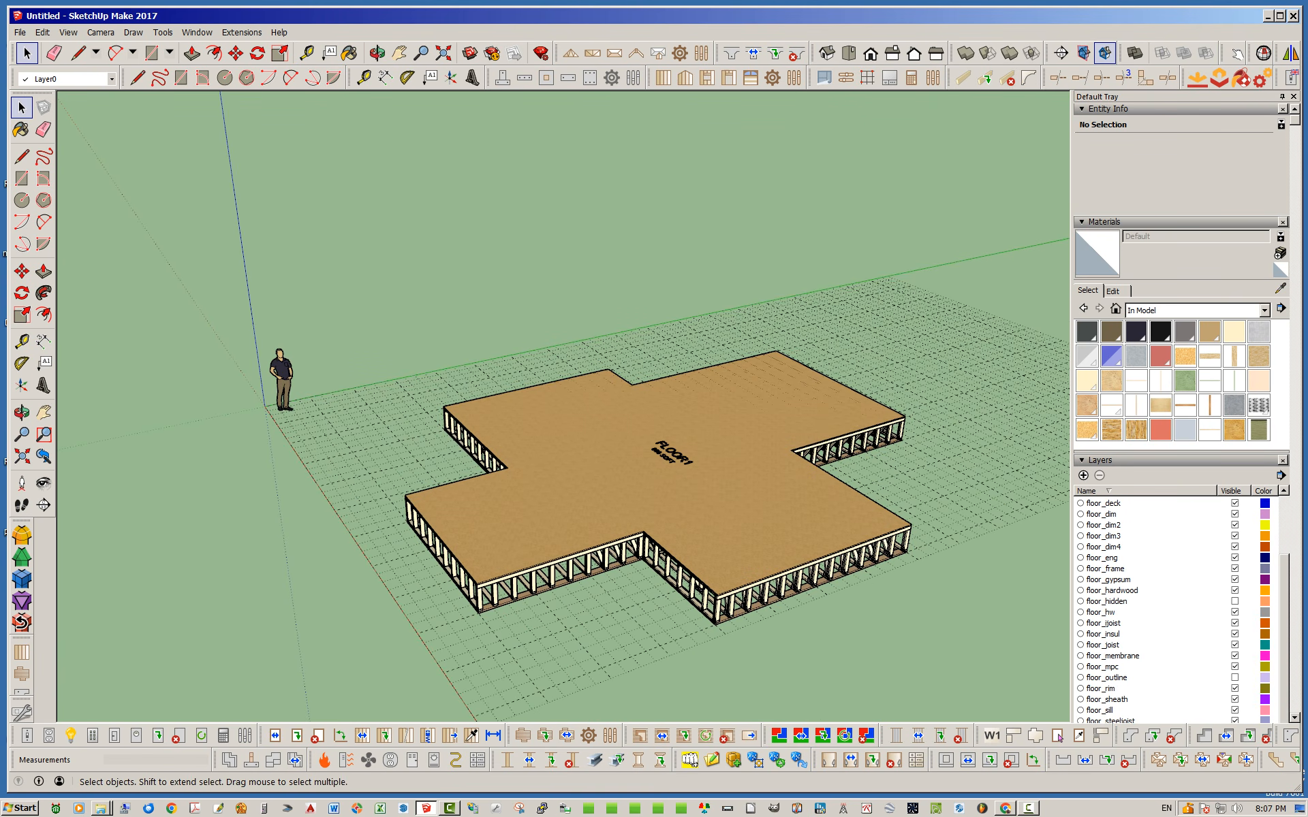
left_click(1234, 700)
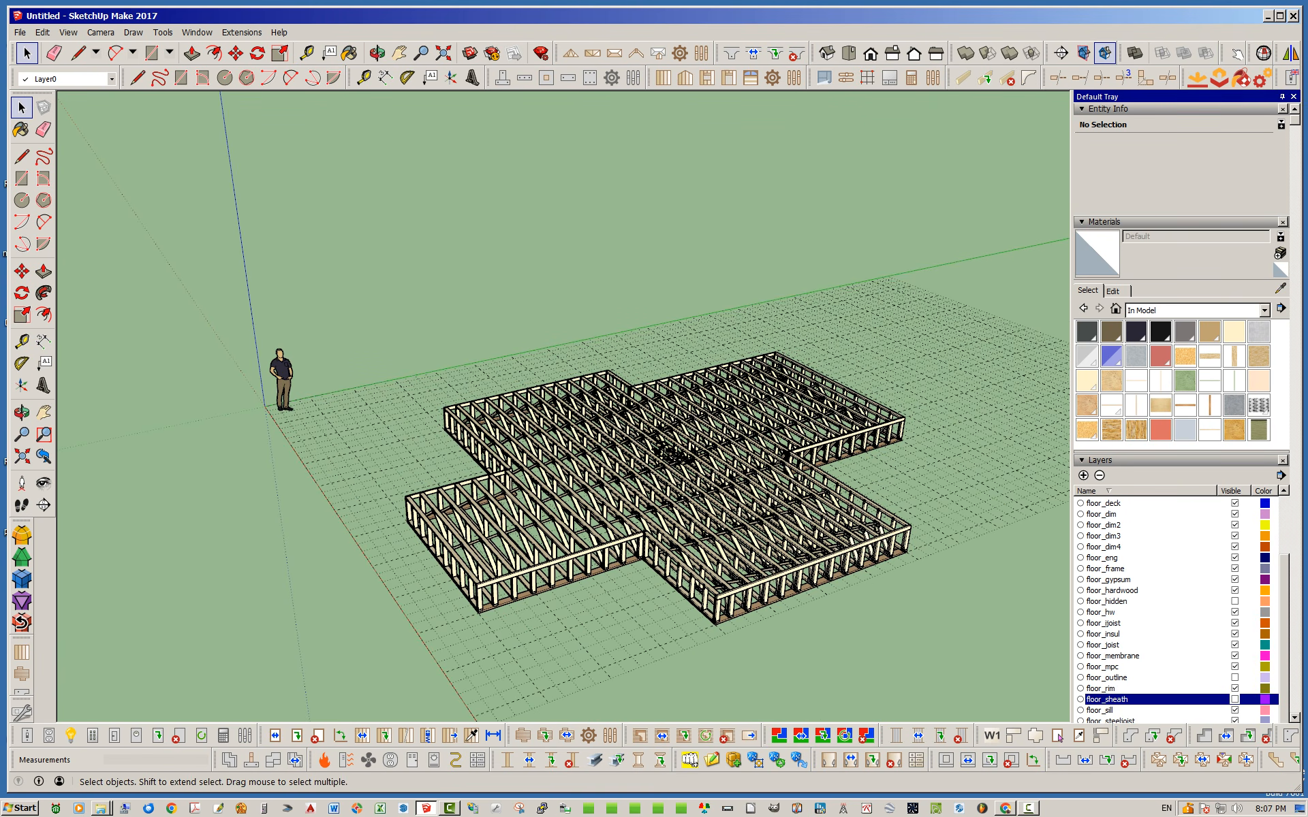
Step: Examine the floor trusses and their connector plates up close around the inner corner
middle_click_drag(654, 463, 742, 521)
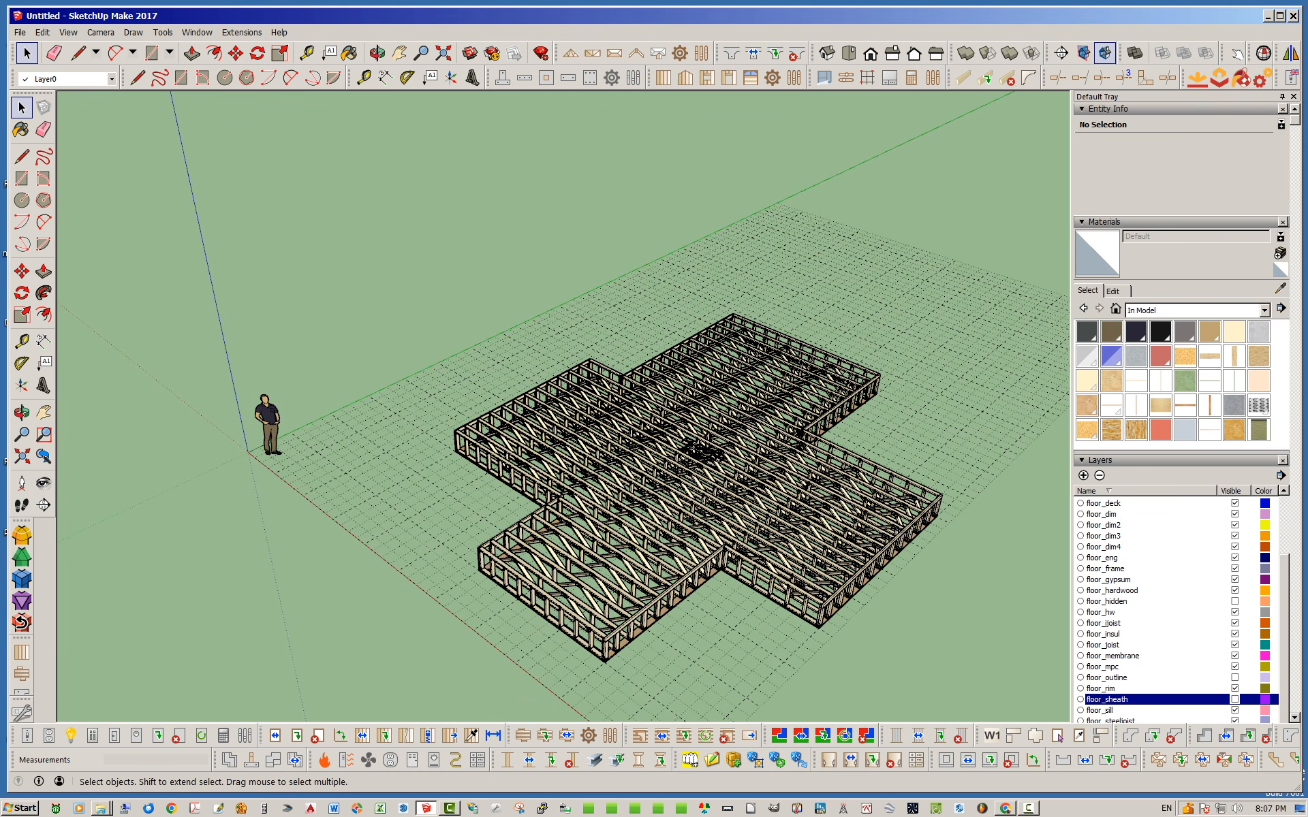
scroll(818, 601, "up", 5)
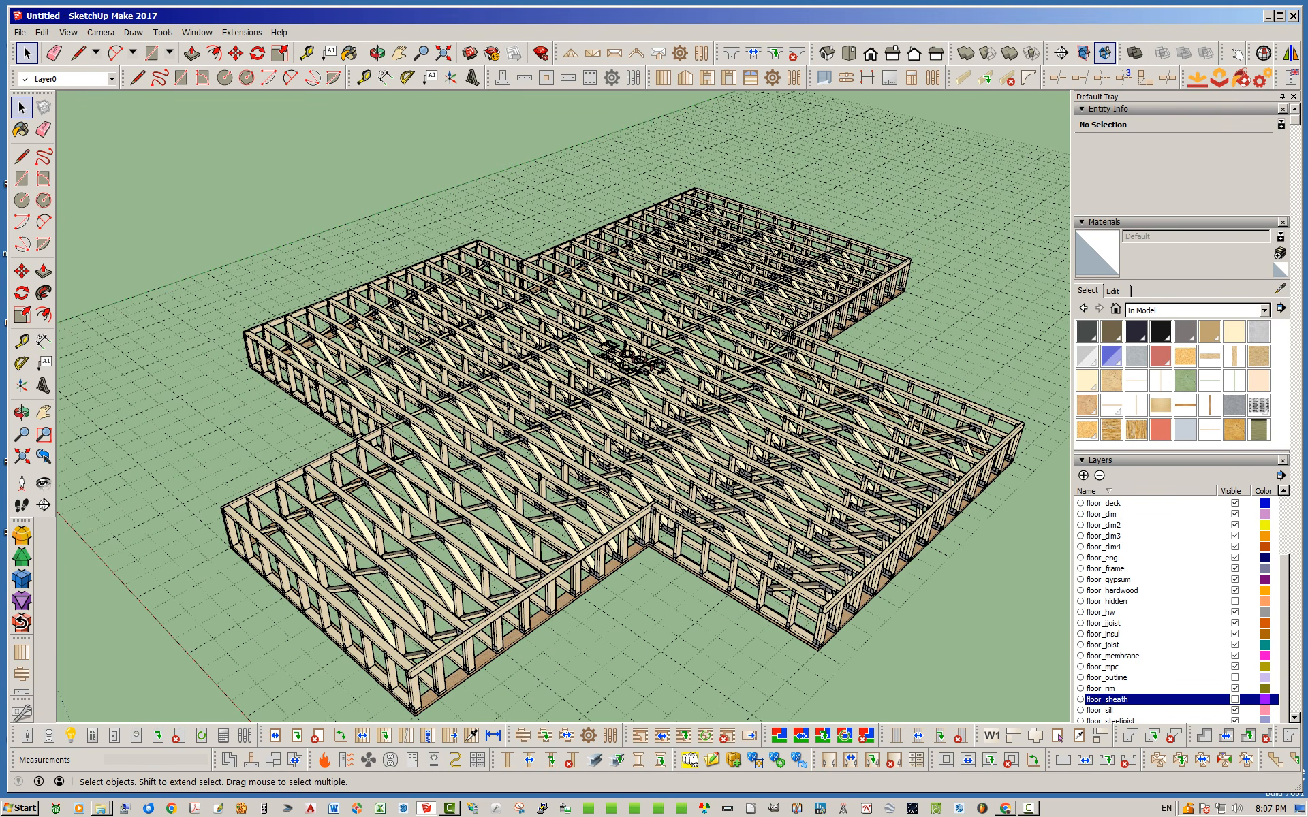
scroll(606, 483, "up", 6)
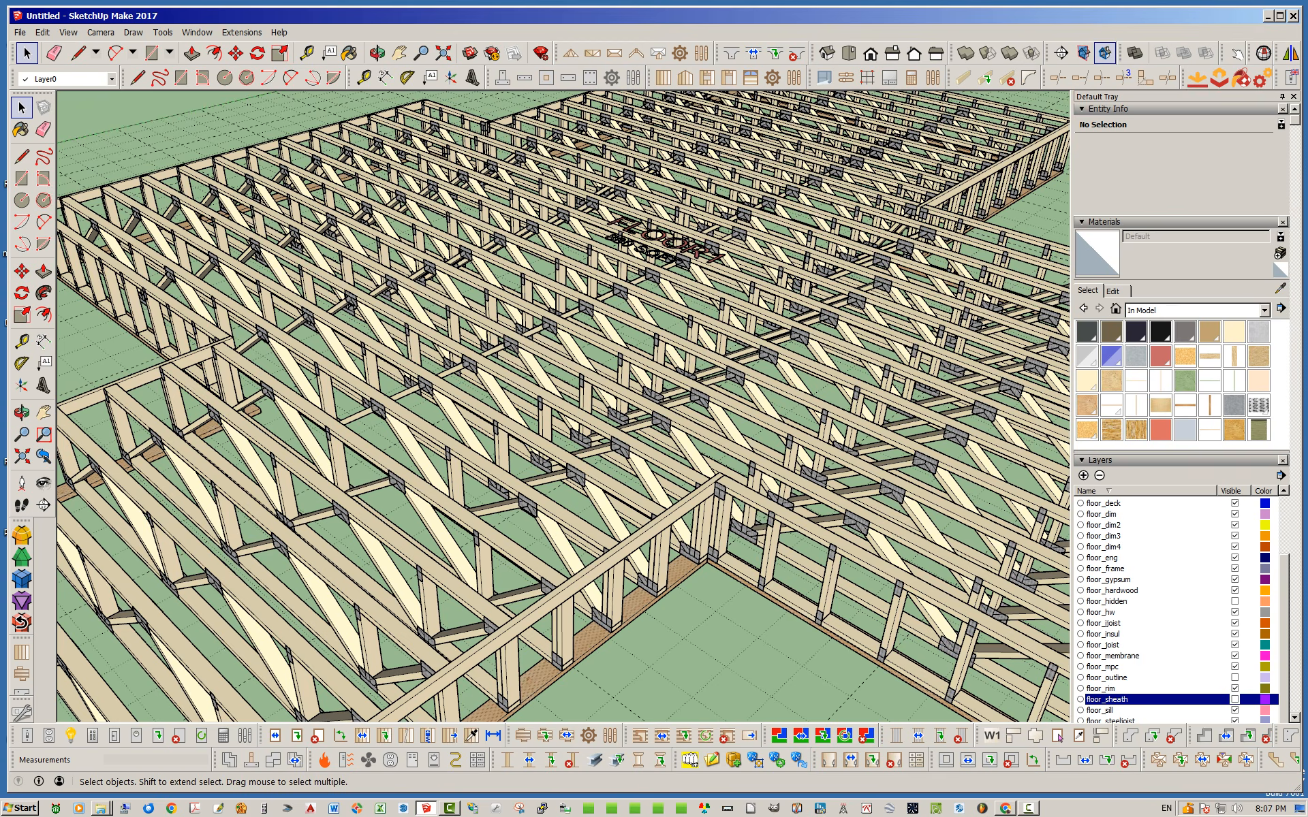
middle_click_drag(606, 504, 630, 491)
scroll(586, 449, "down", 6)
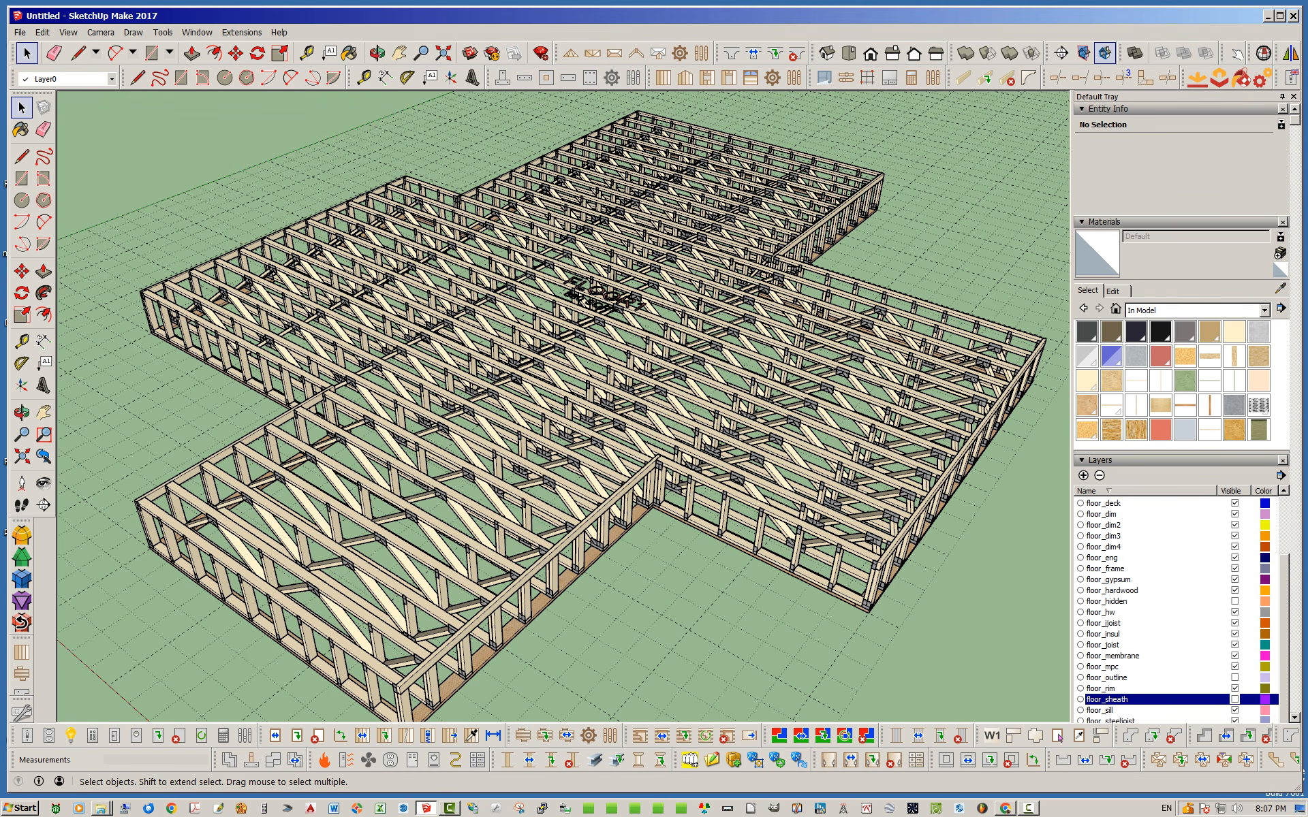
Step: Review the general Medeek Floor global settings, including truss connector plates, and examine the overall truss layout
left_click(609, 736)
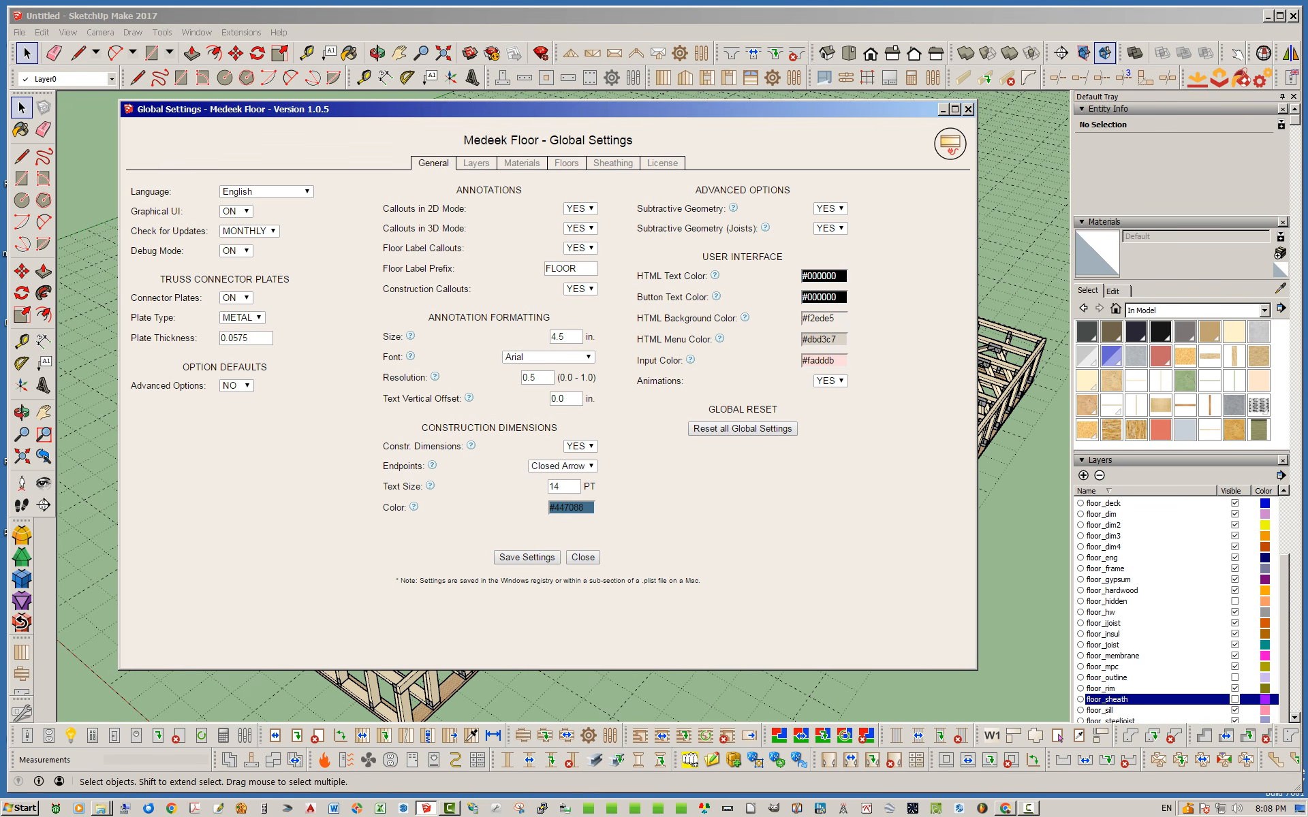
left_click(583, 557)
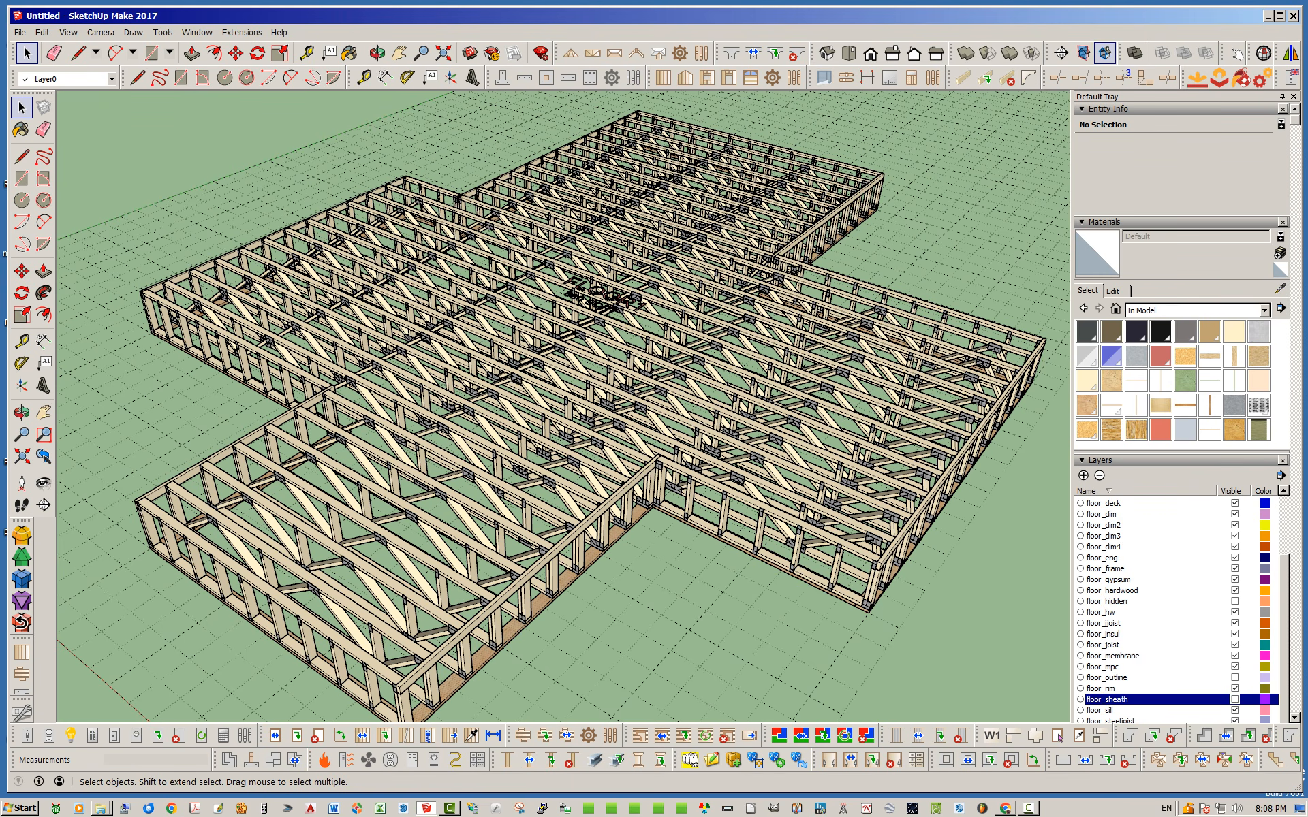
scroll(403, 474, "down", 2)
scroll(795, 522, "up", 5)
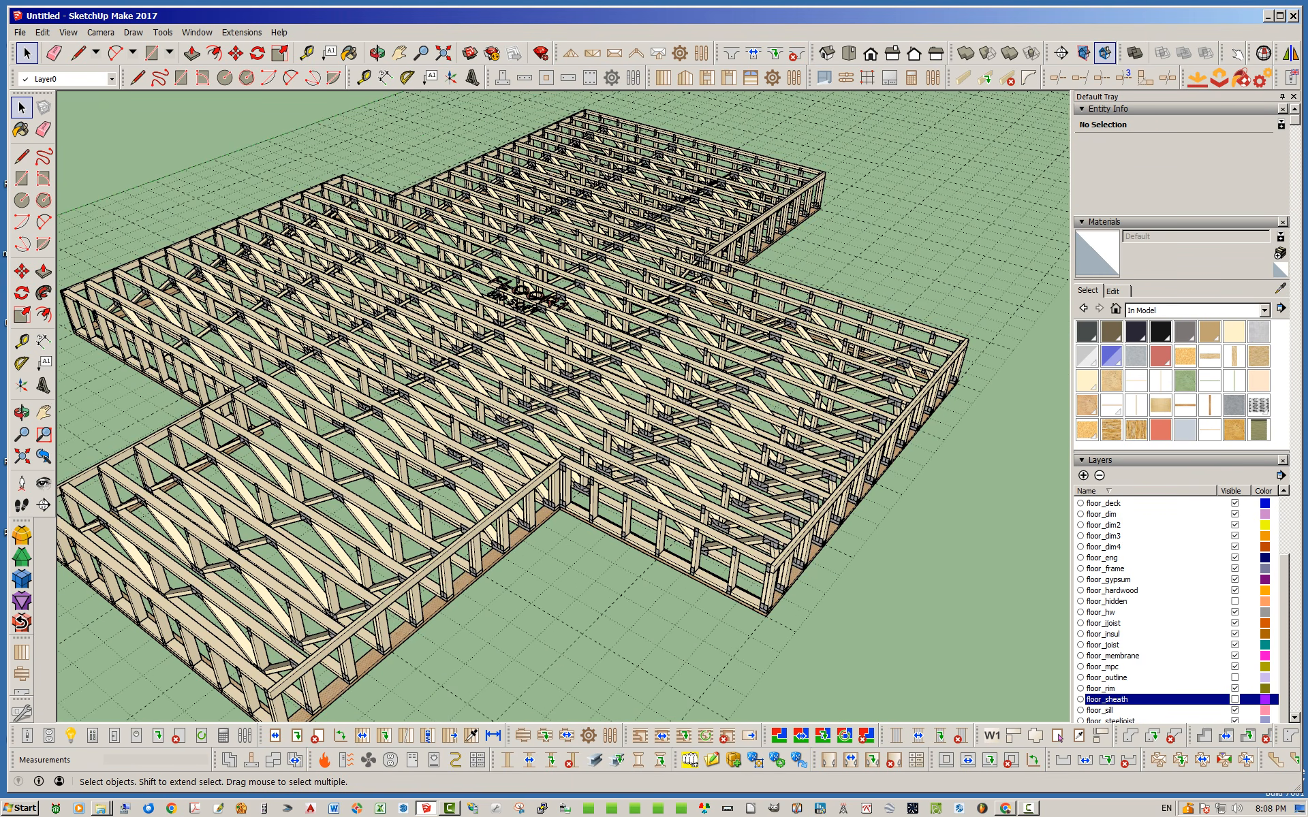
scroll(783, 524, "down", 5)
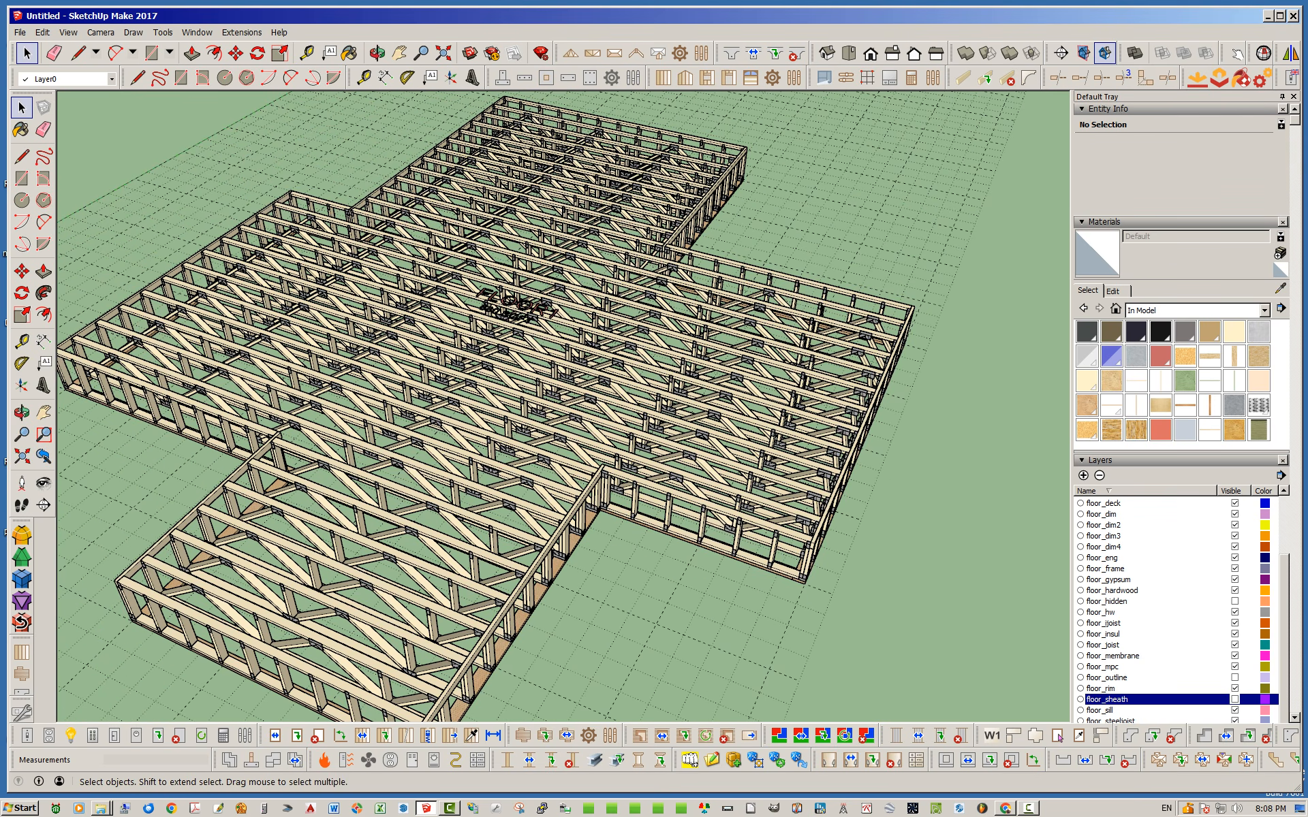
middle_click_drag(784, 524, 722, 553)
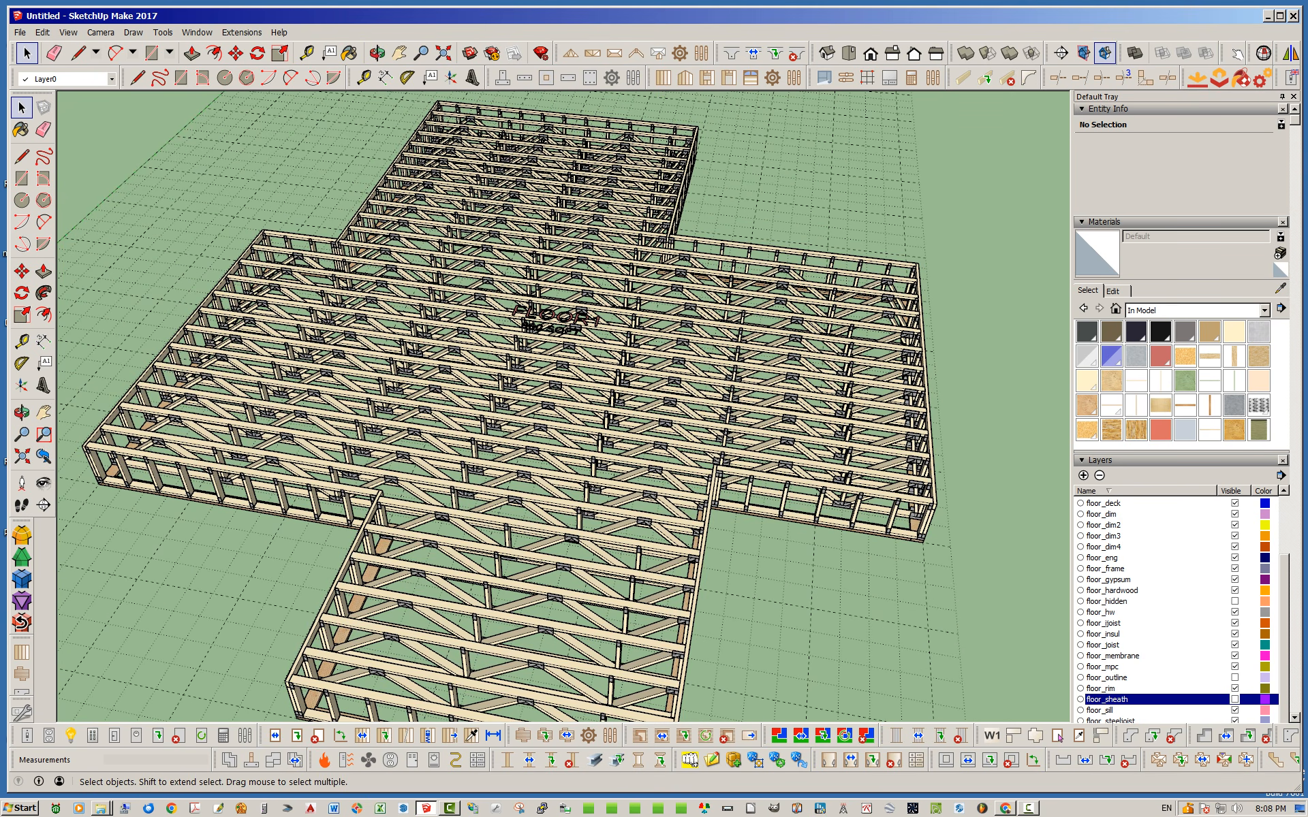
scroll(504, 327, "down", 2)
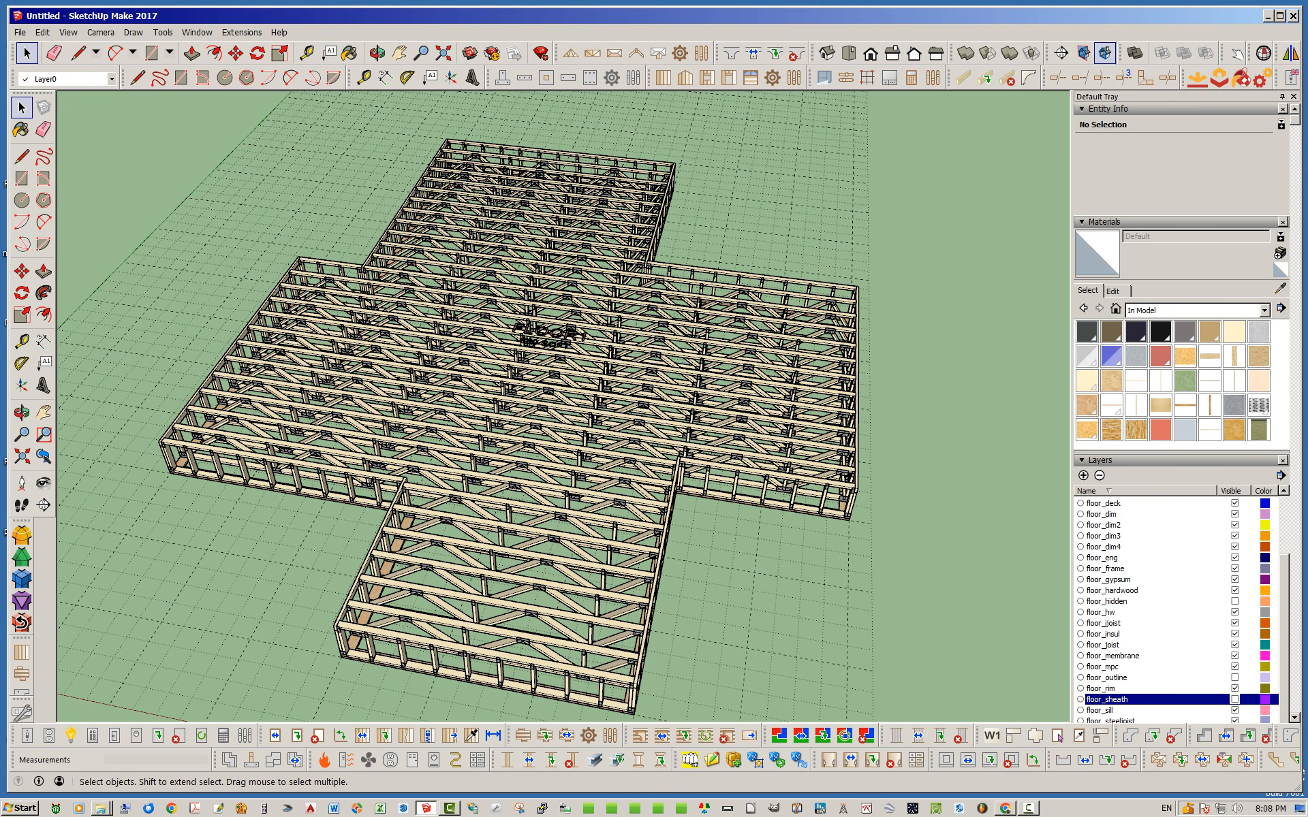
Step: Examine the truss framing of the cross-shaped floor from several sides, including its outer edges and inner corners
middle_click_drag(504, 395, 512, 335)
scroll(660, 554, "up", 4)
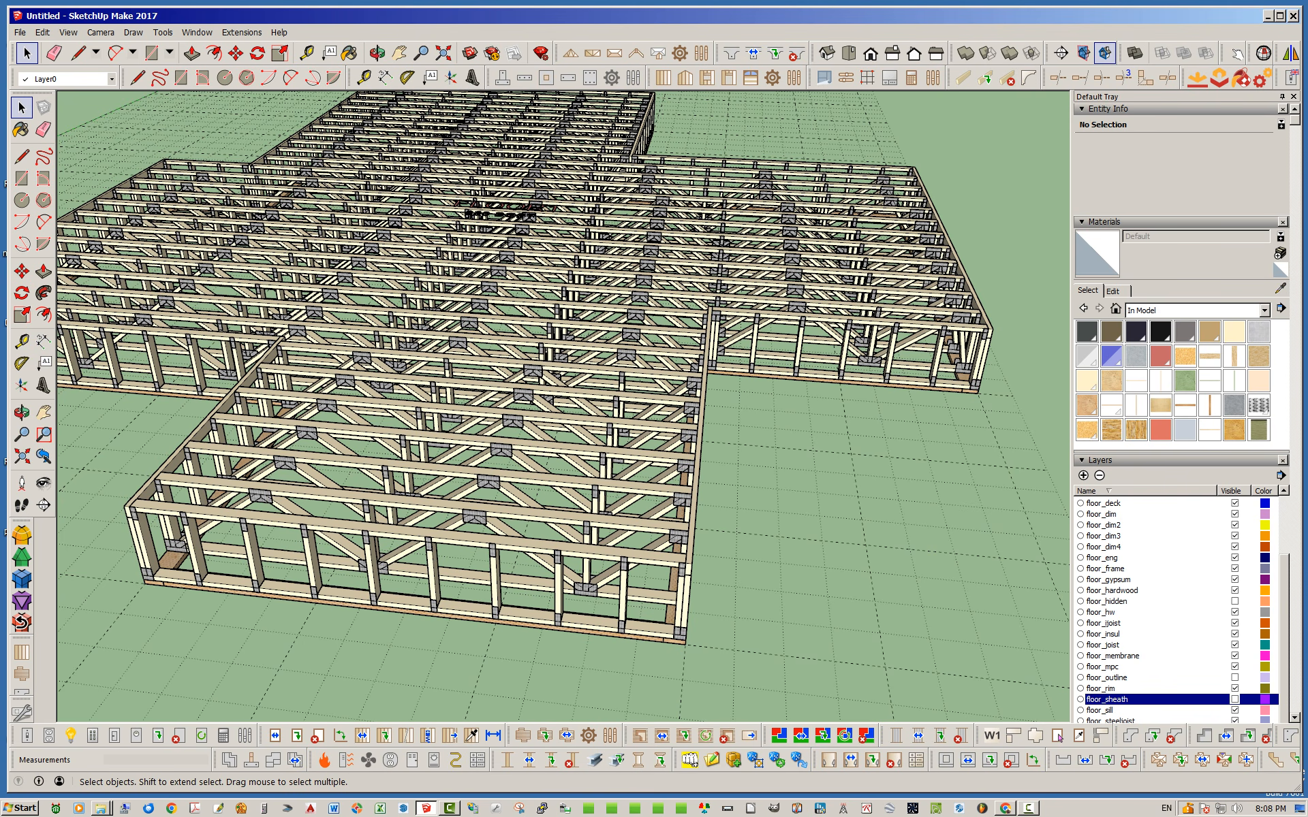
middle_click_drag(661, 538, 501, 542)
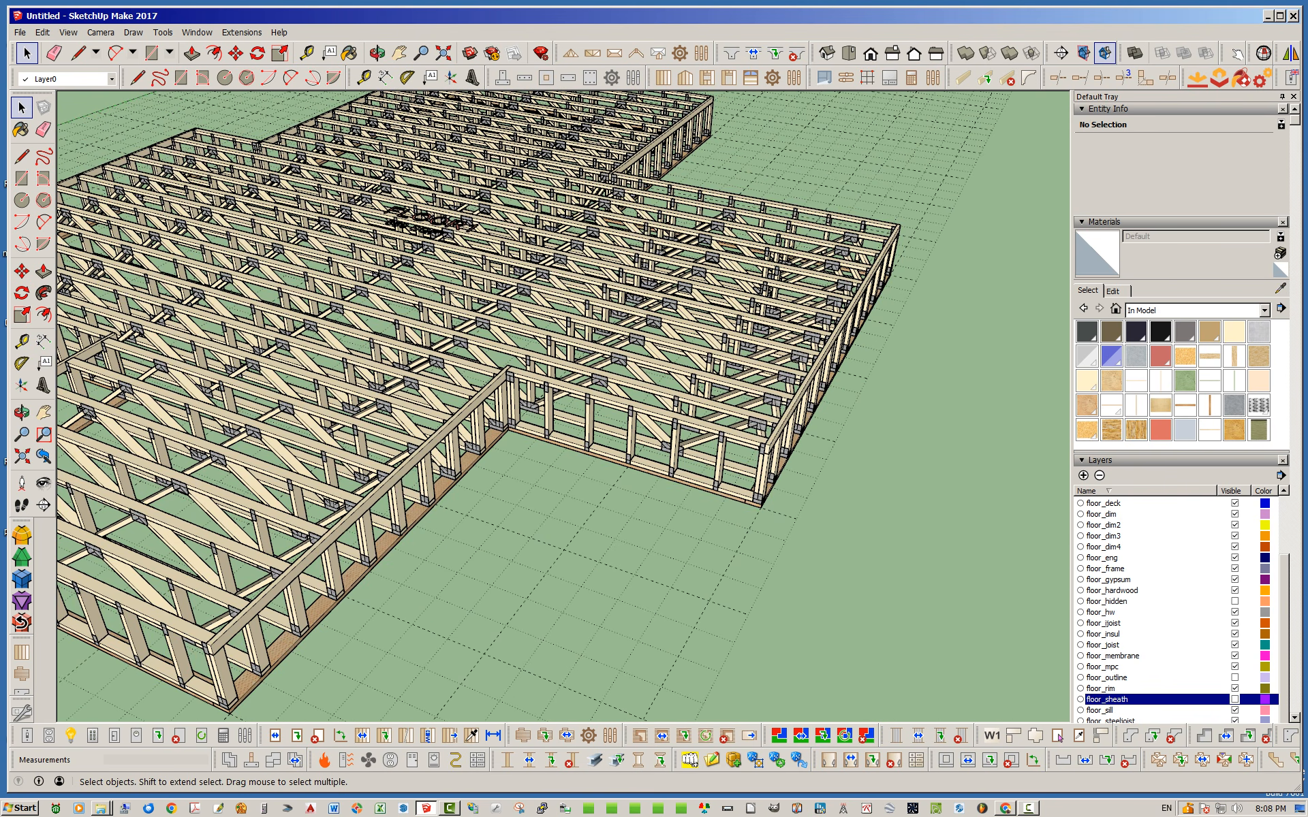
scroll(763, 510, "down", 4)
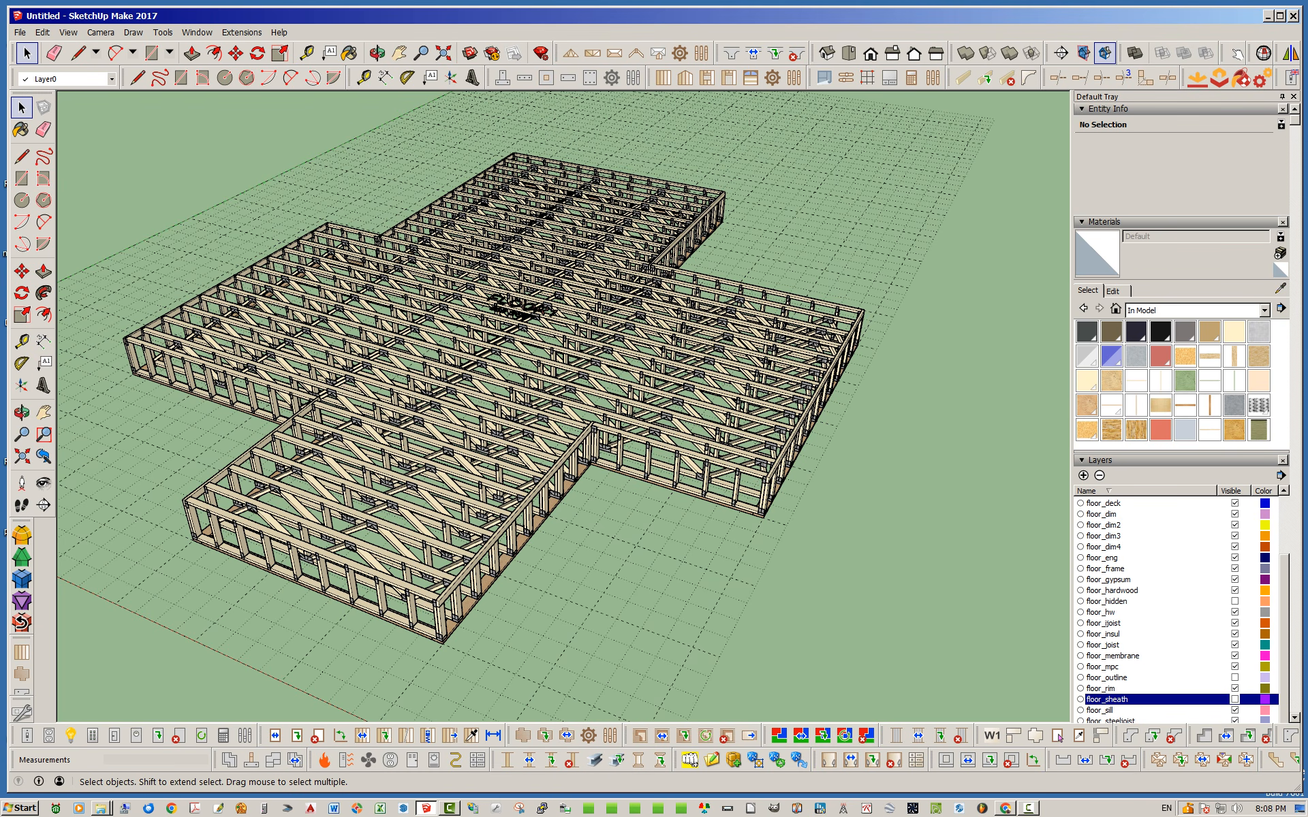
middle_click_drag(449, 470, 735, 470)
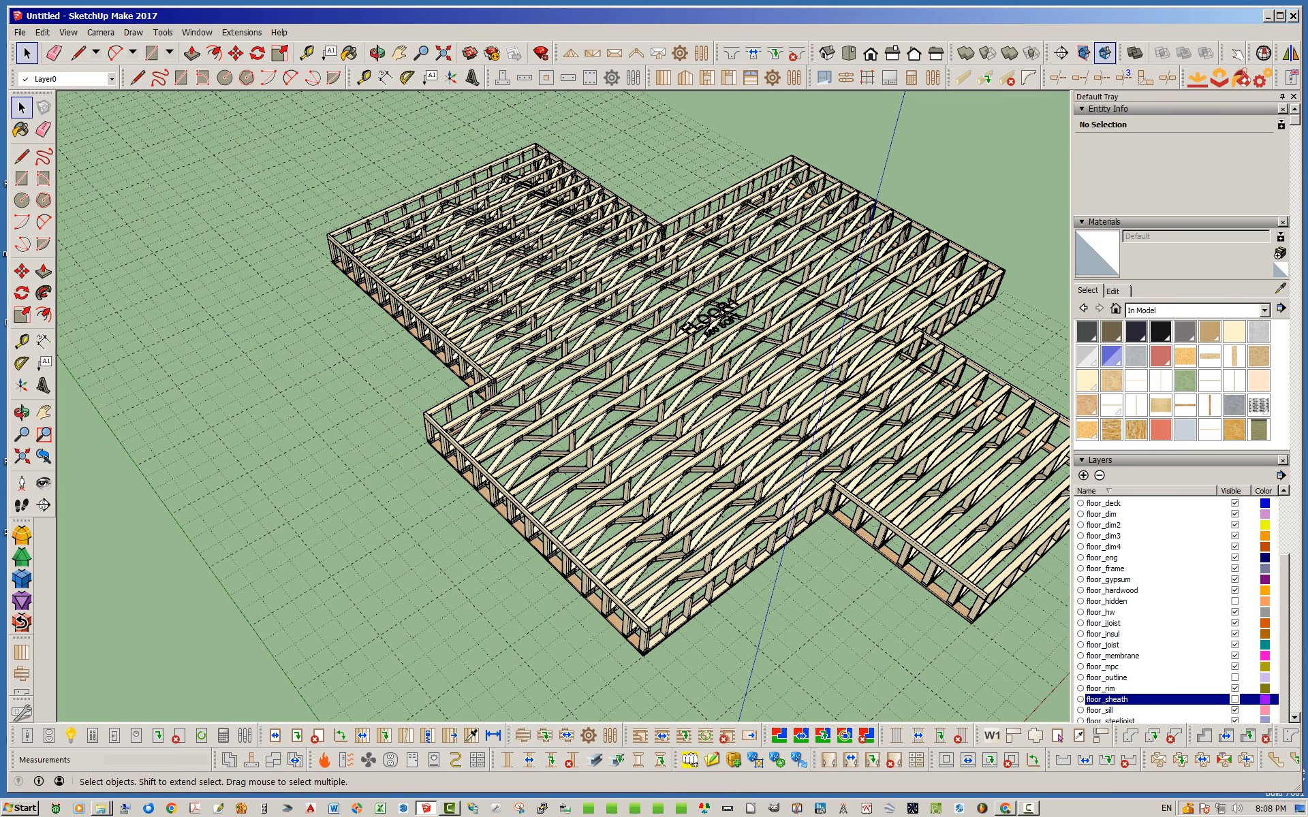
scroll(650, 484, "down", 2)
scroll(879, 490, "up", 2)
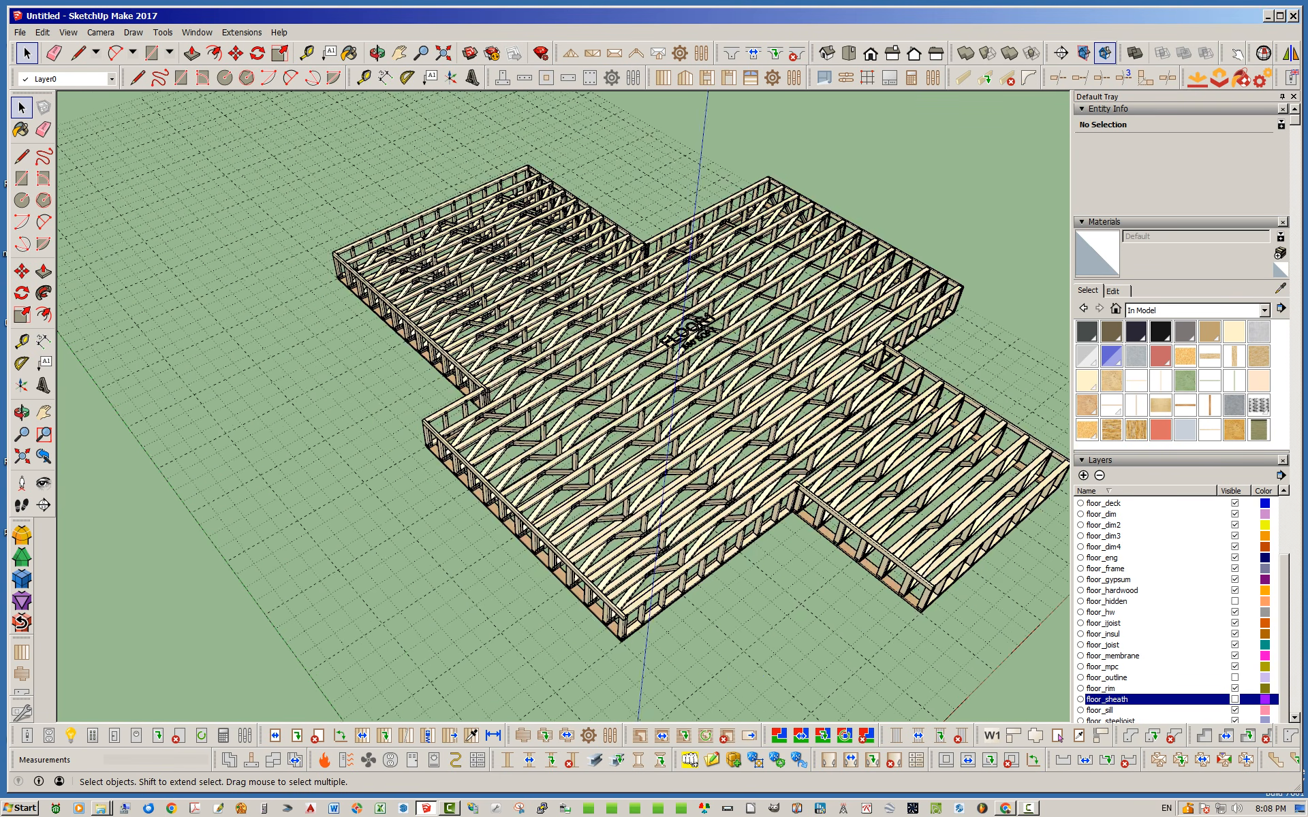
middle_click_drag(879, 490, 493, 450)
scroll(575, 466, "up", 2)
scroll(576, 467, "down", 2)
scroll(501, 586, "up", 4)
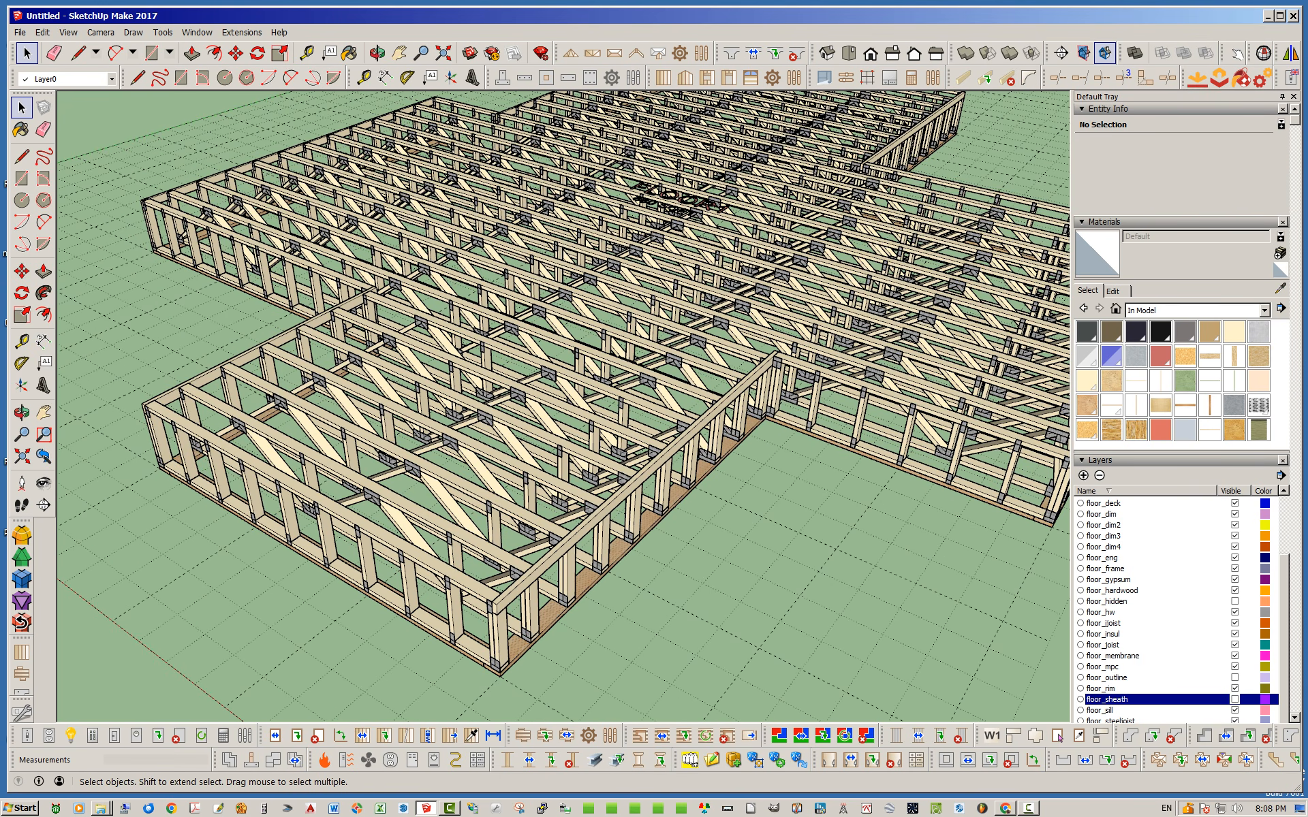
Step: Open the floor assembly for editing, turn its Ribbon Board option to NO and update the floor
right_click(567, 289)
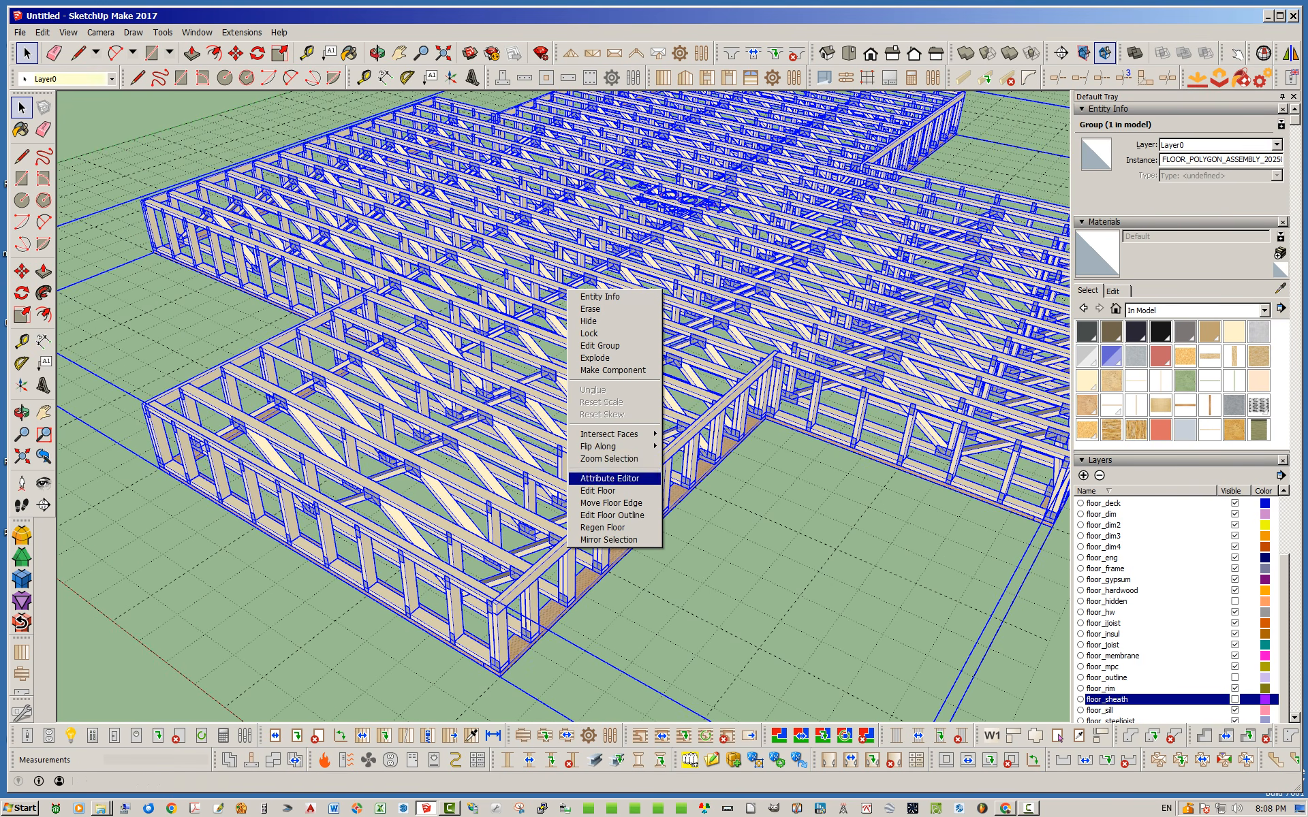
left_click(598, 490)
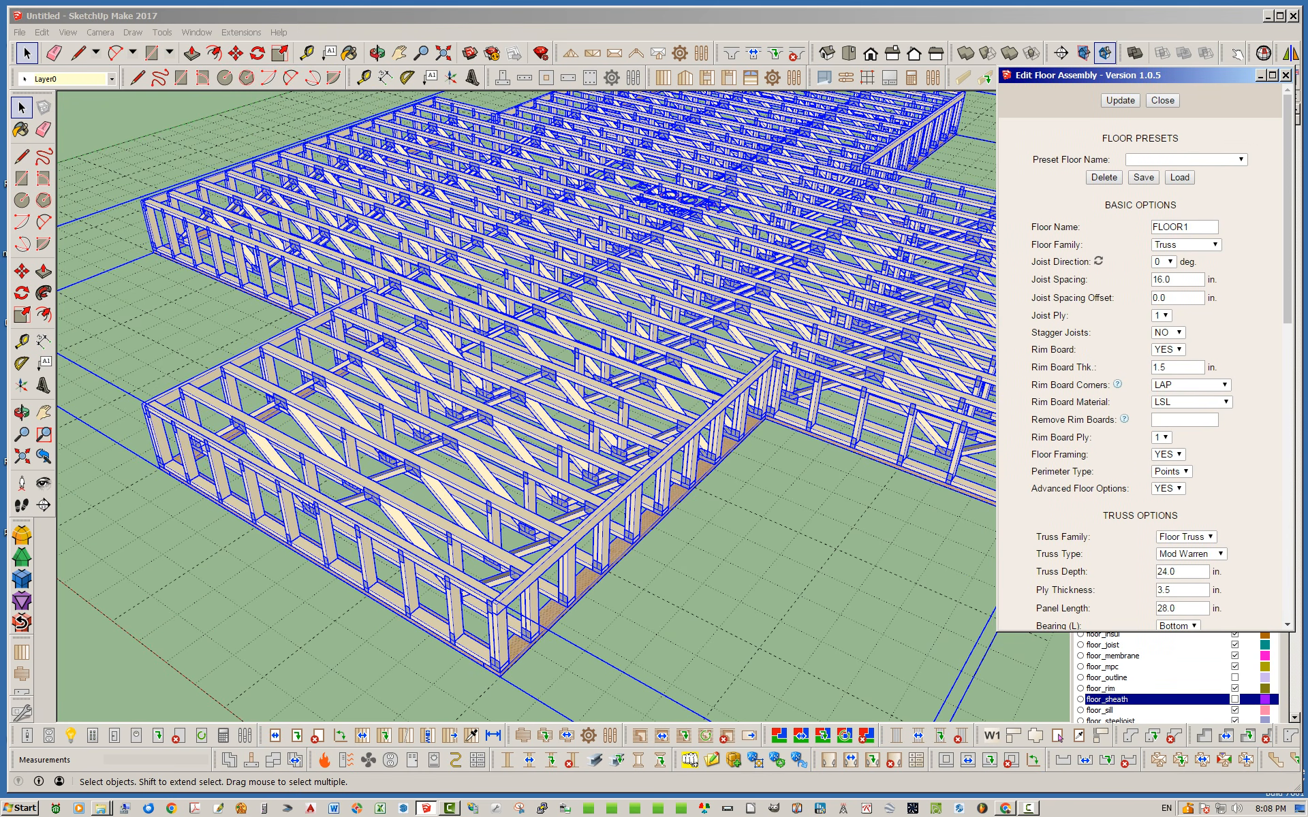
left_click(841, 553)
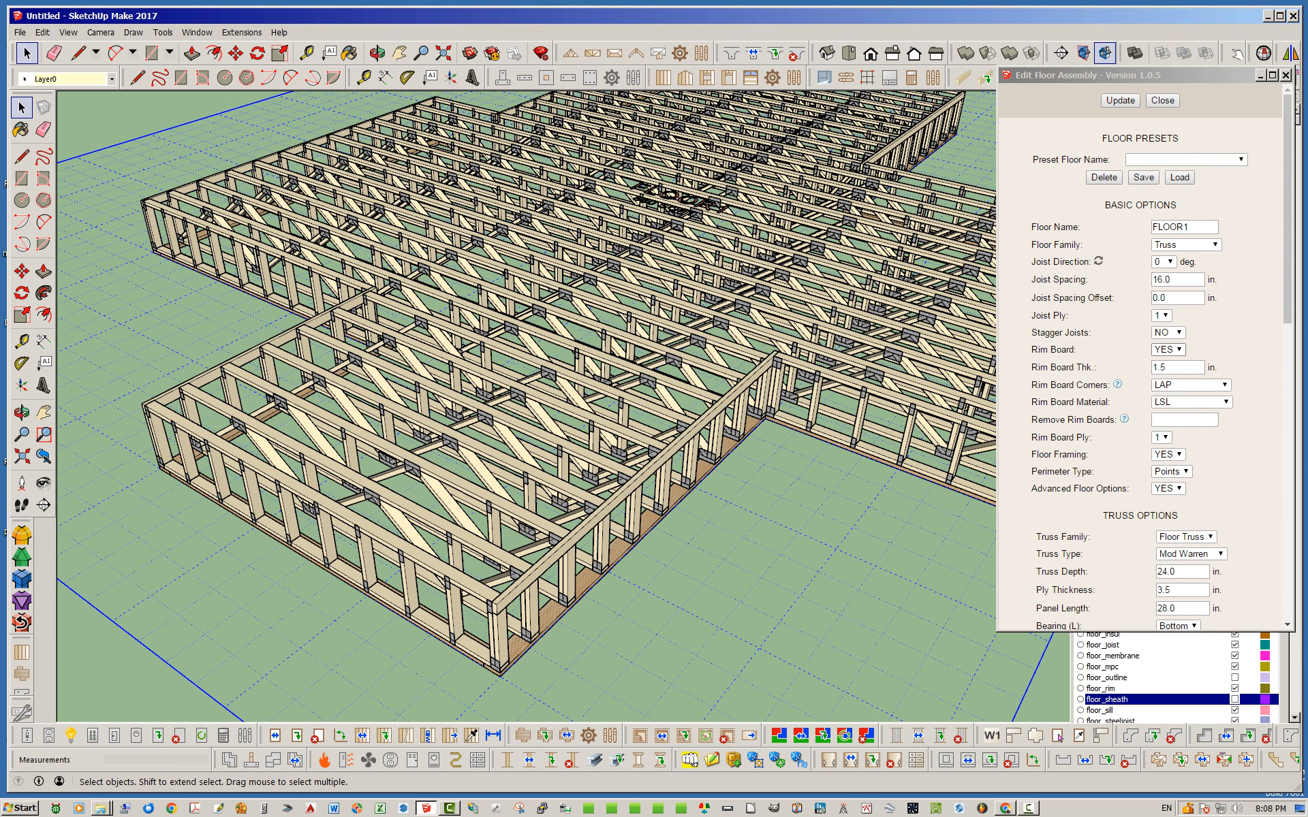
left_click(1245, 348)
scroll(1245, 347, "down", 5)
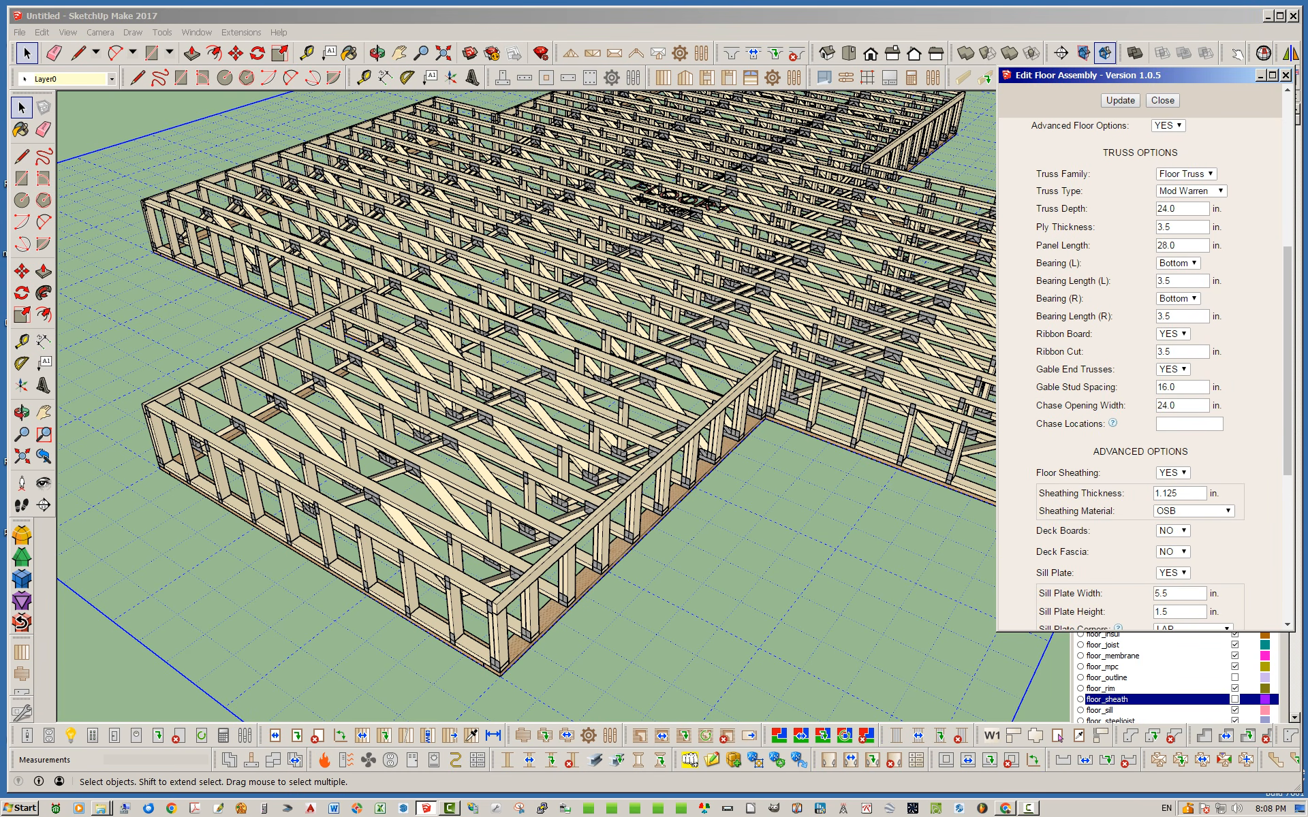
left_click(1173, 334)
left_click(1169, 357)
left_click(1120, 100)
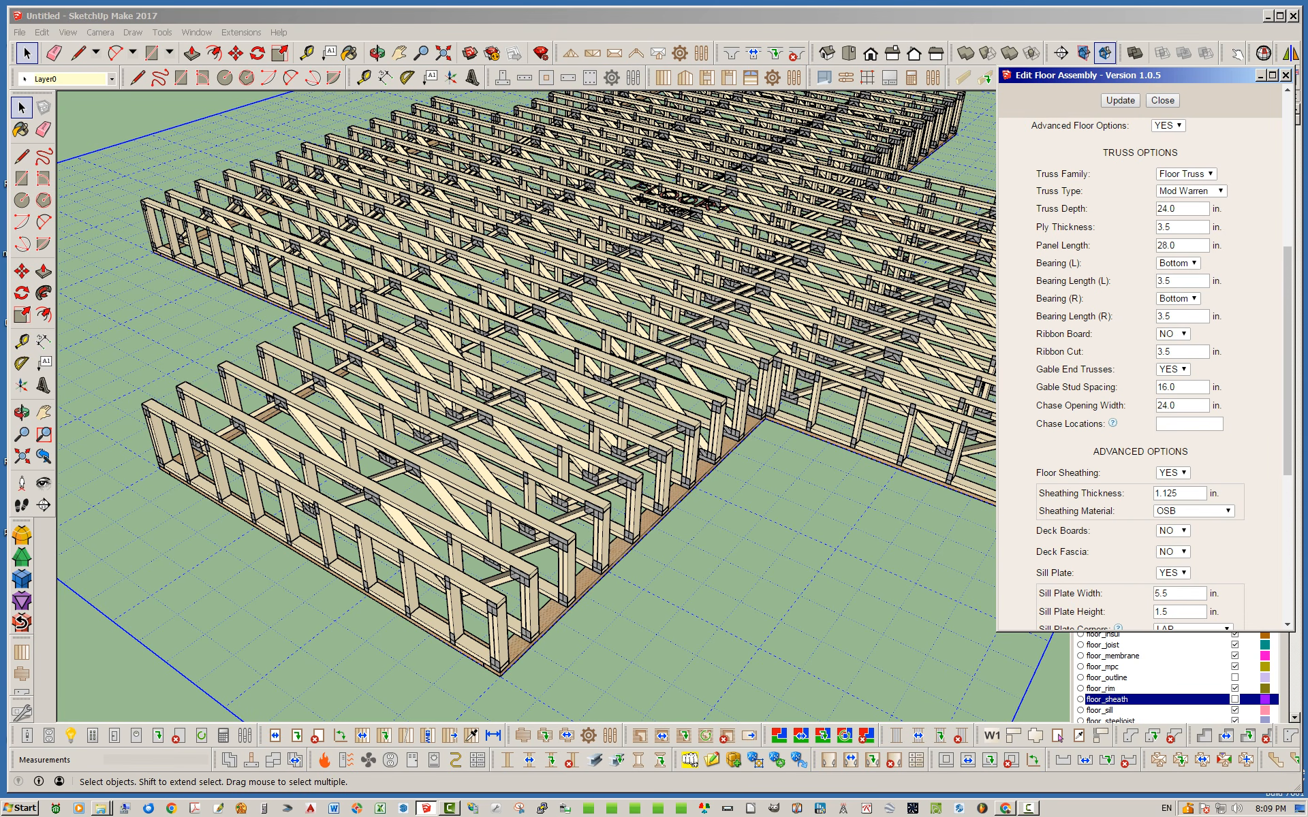
Step: Set Gable End Trusses to NO and update the floor assembly
scroll(332, 506, "down", 2)
scroll(463, 481, "up", 1)
middle_click_drag(463, 481, 476, 505)
scroll(476, 506, "down", 2)
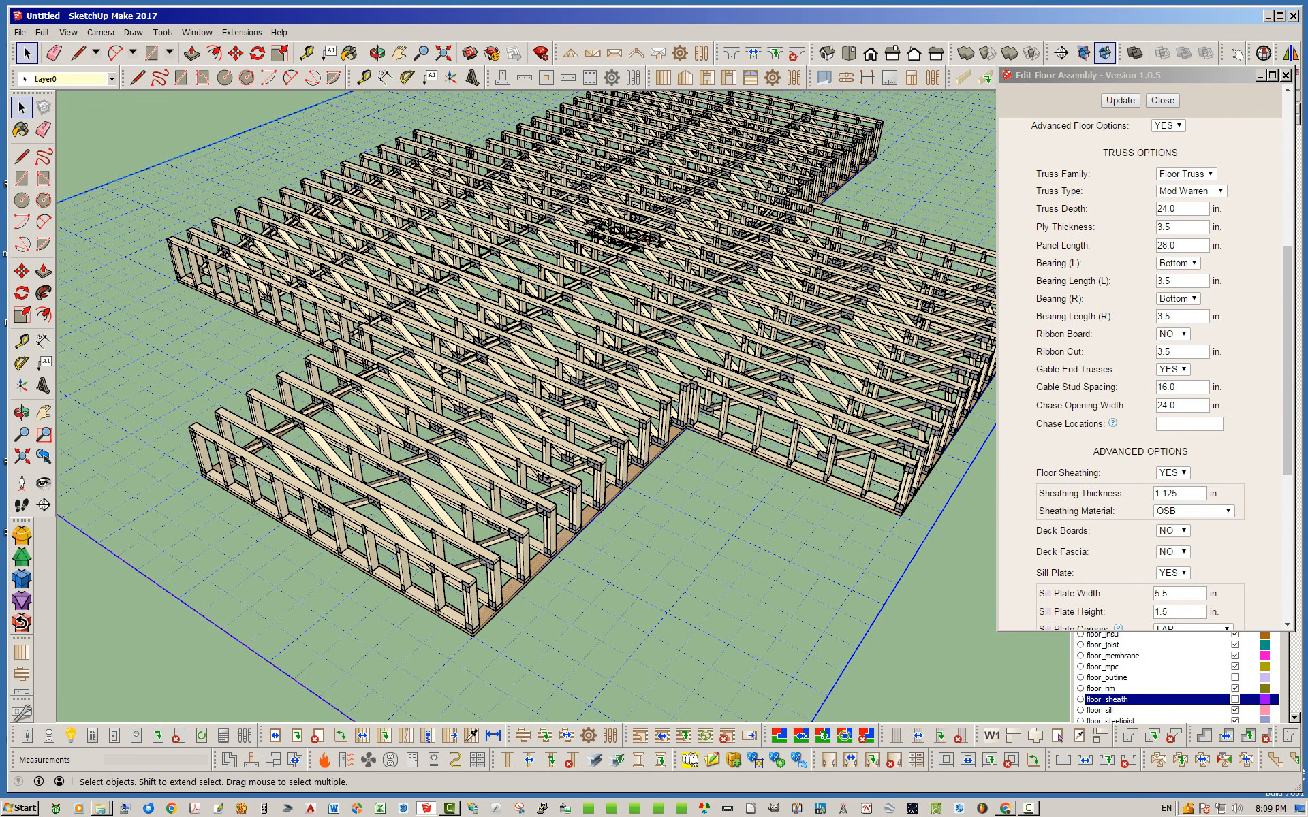
left_click(1145, 76)
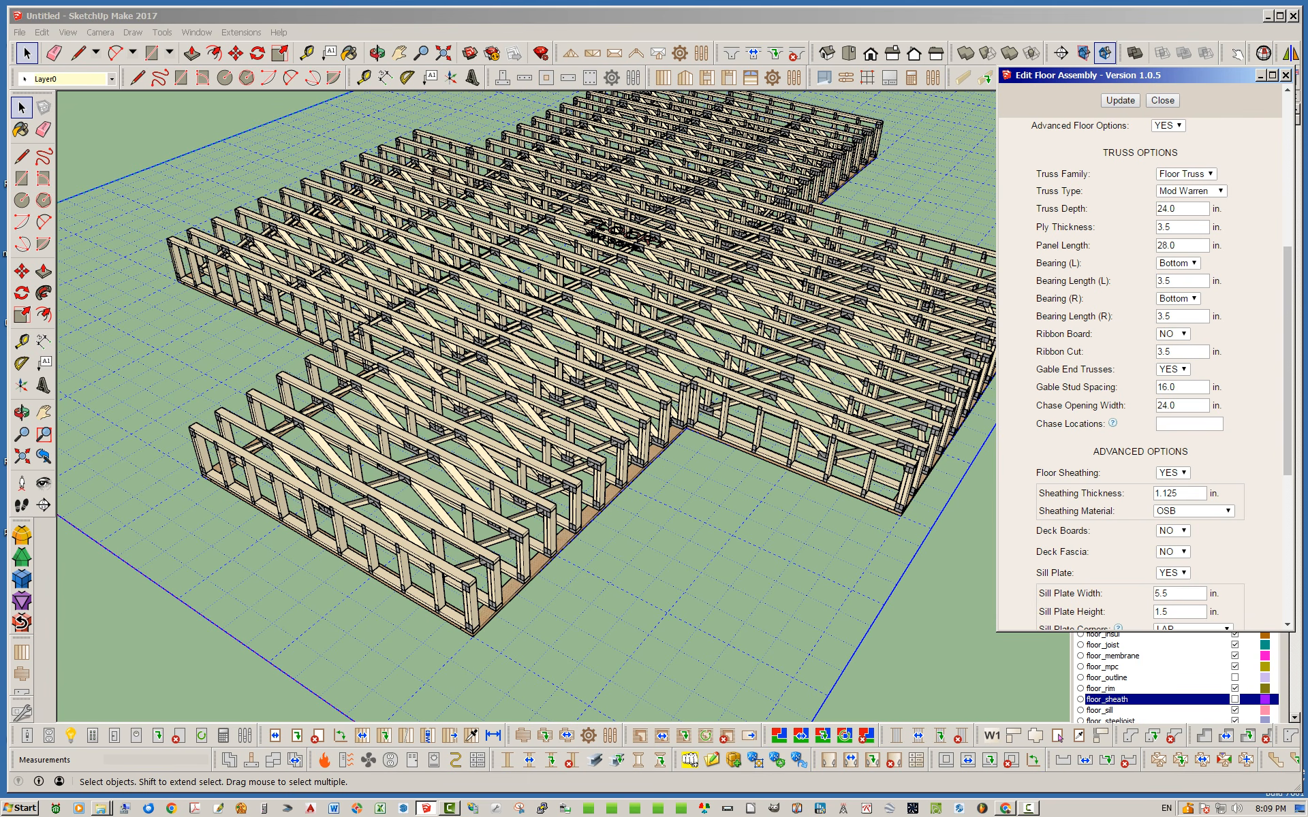
left_click(1173, 370)
left_click(1168, 393)
left_click(1120, 101)
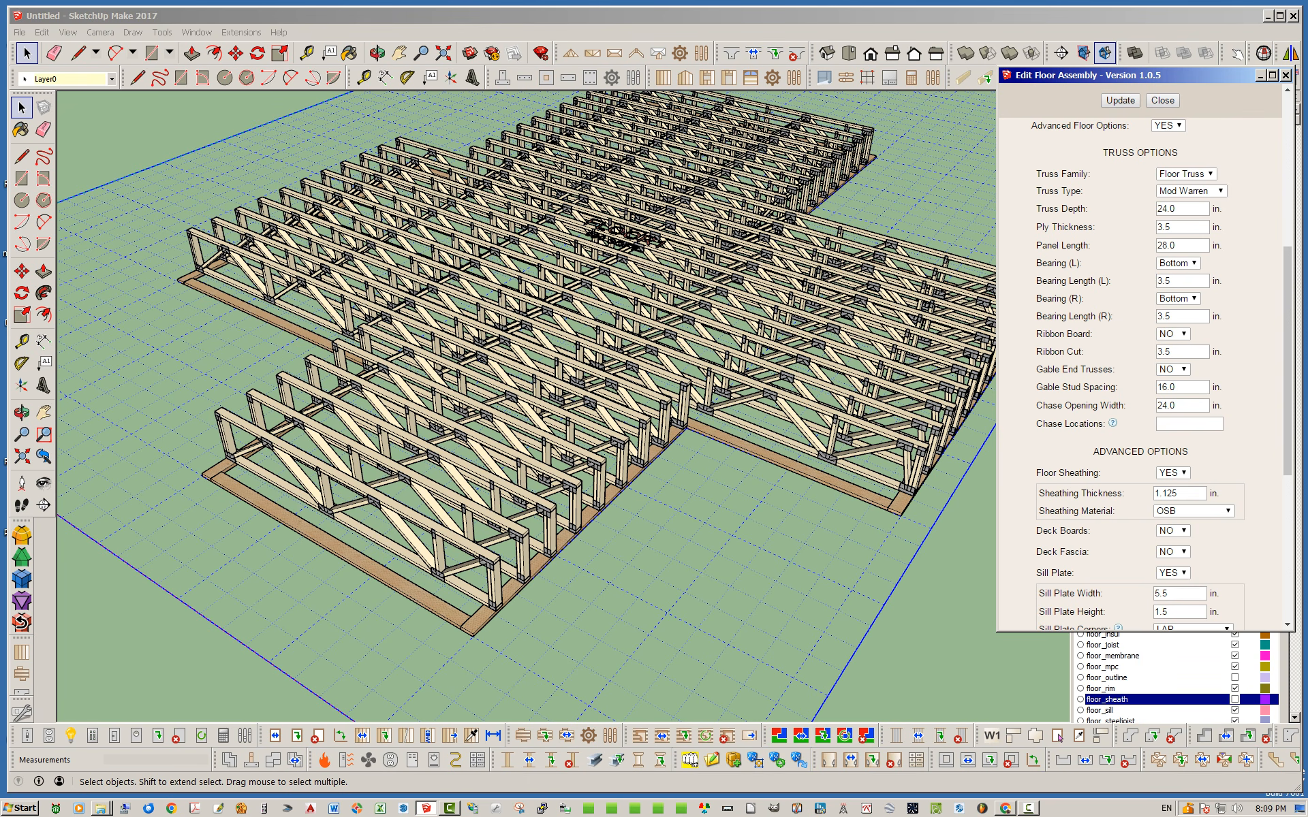
Step: Set both the left and right truss bearings to Top and update the floor assembly
scroll(455, 482, "down", 2)
scroll(763, 402, "up", 2)
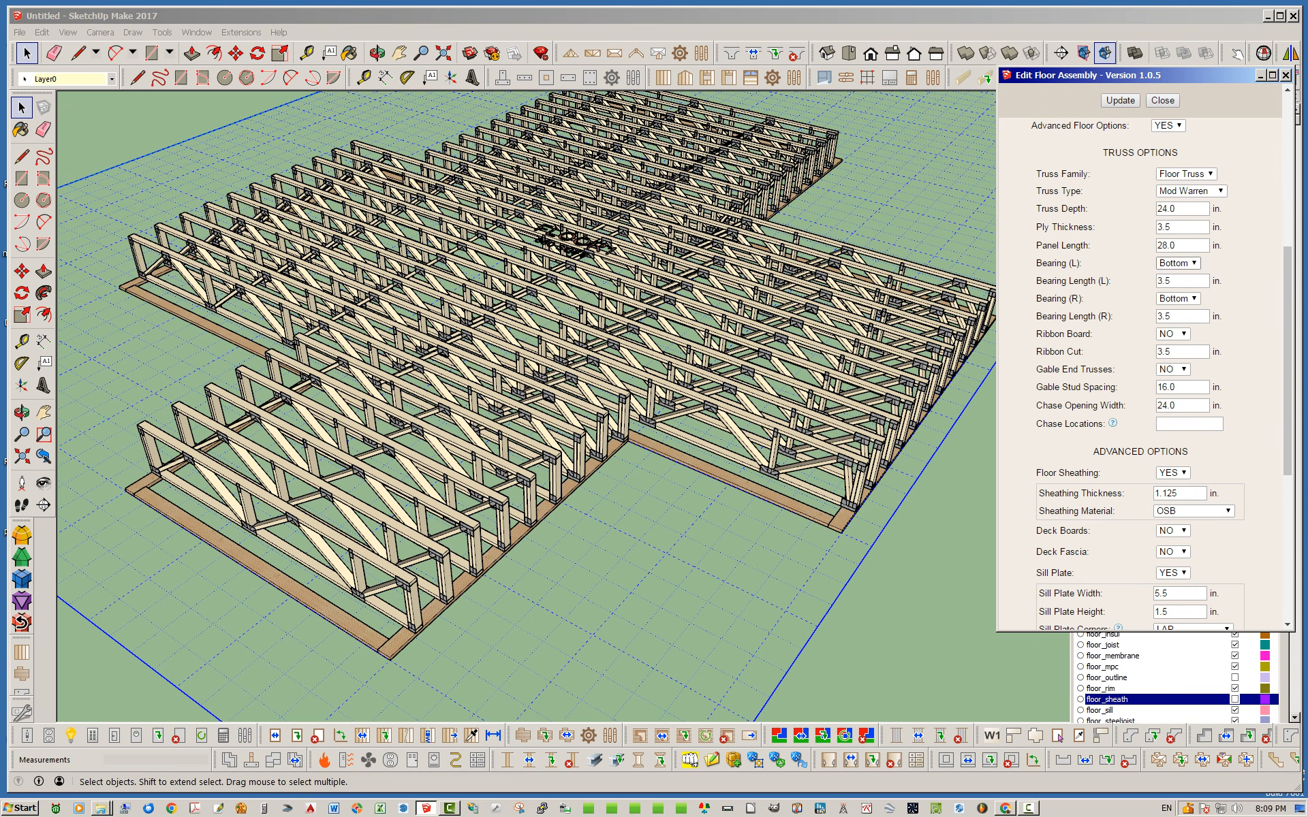
left_click(1177, 263)
left_click(1166, 275)
left_click(1177, 299)
left_click(1166, 311)
left_click(1120, 100)
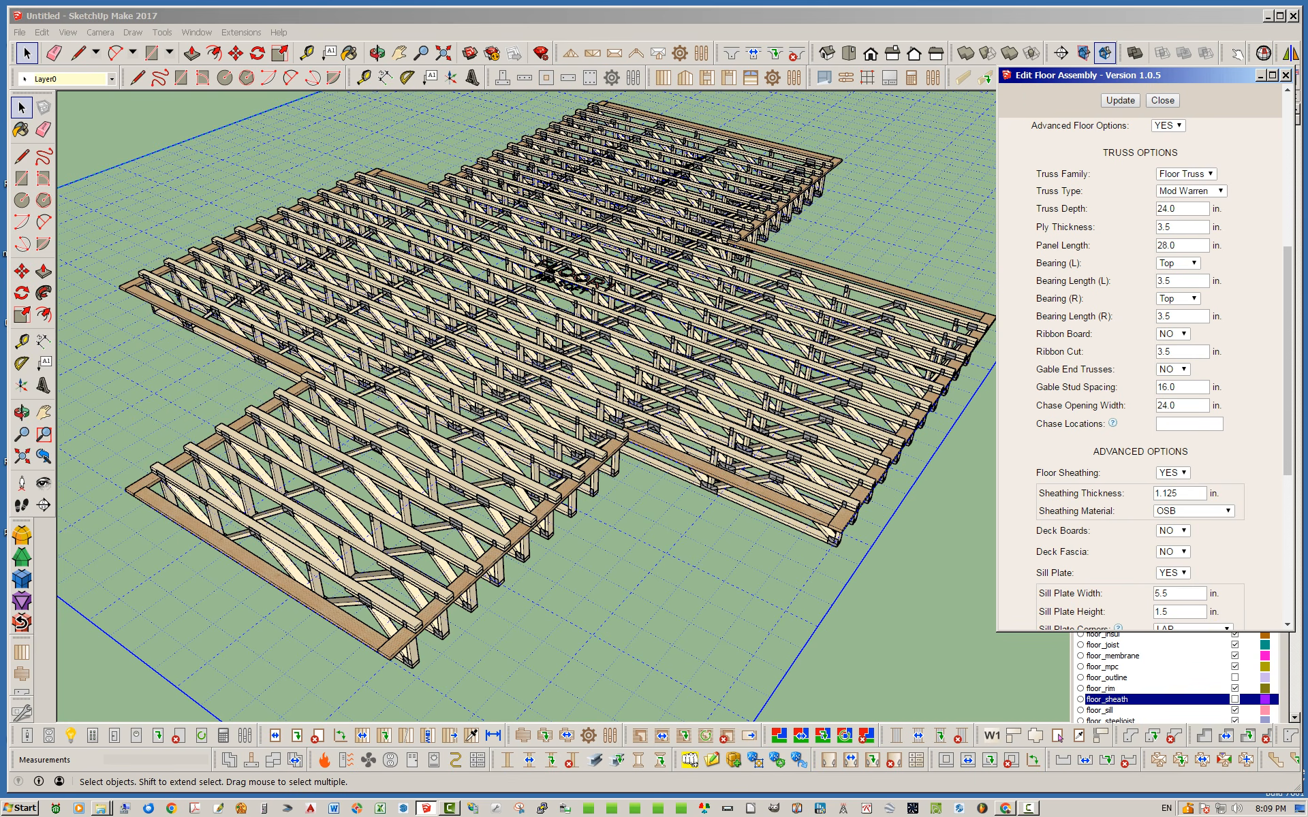
Step: Examine the top-bearing trusses on their sill plates, both up close near the floor label and across the whole floor
mouse_move(518, 409)
middle_mouse_down()
mouse_move(545, 440)
mouse_move(587, 444)
middle_mouse_up()
left_click(756, 585)
scroll(600, 498, "up", 3)
mouse_move(476, 579)
middle_mouse_down()
mouse_move(555, 399)
mouse_move(587, 391)
mouse_move(594, 403)
mouse_move(480, 564)
middle_mouse_up()
scroll(502, 534, "down", 3)
scroll(722, 371, "down", 3)
scroll(644, 287, "up", 8)
scroll(763, 272, "up", 3)
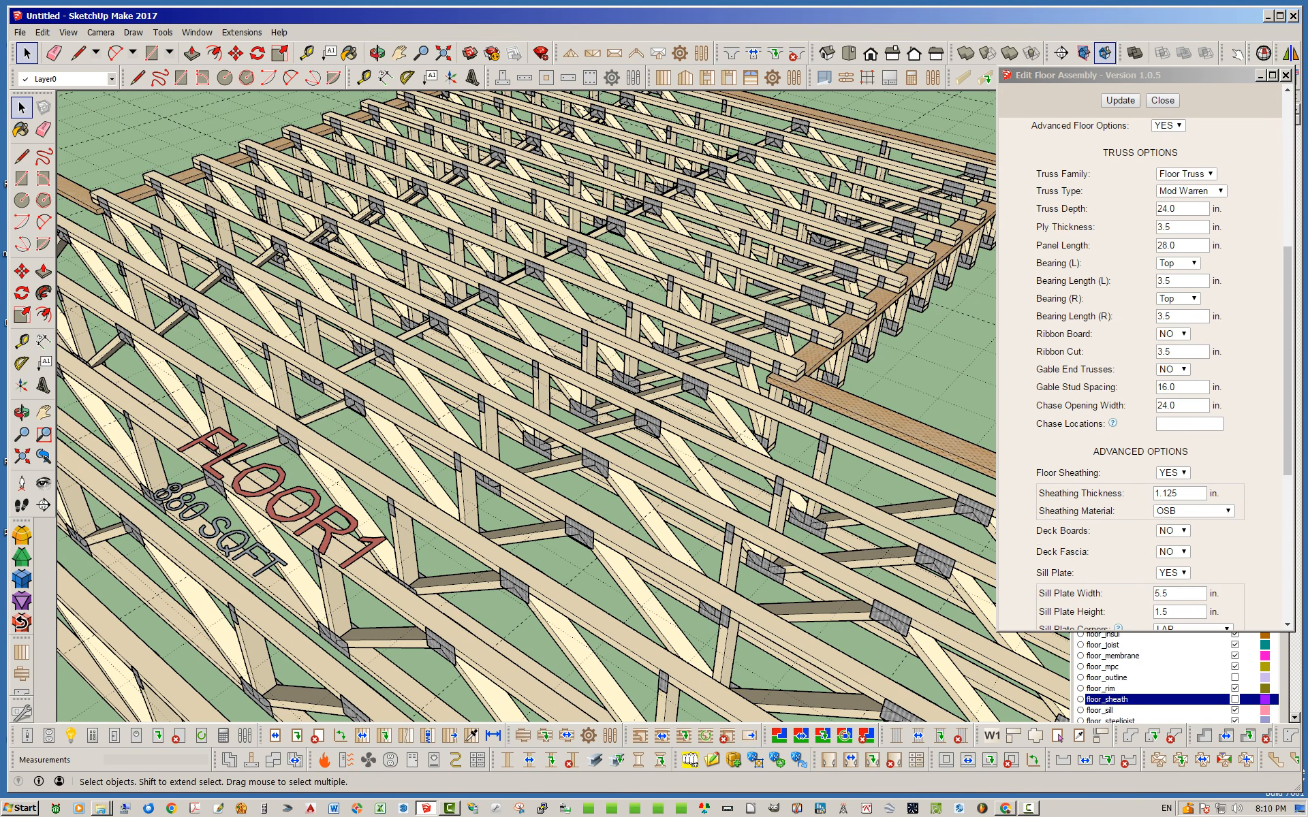
middle_click_drag(600, 382, 613, 408)
scroll(613, 409, "down", 5)
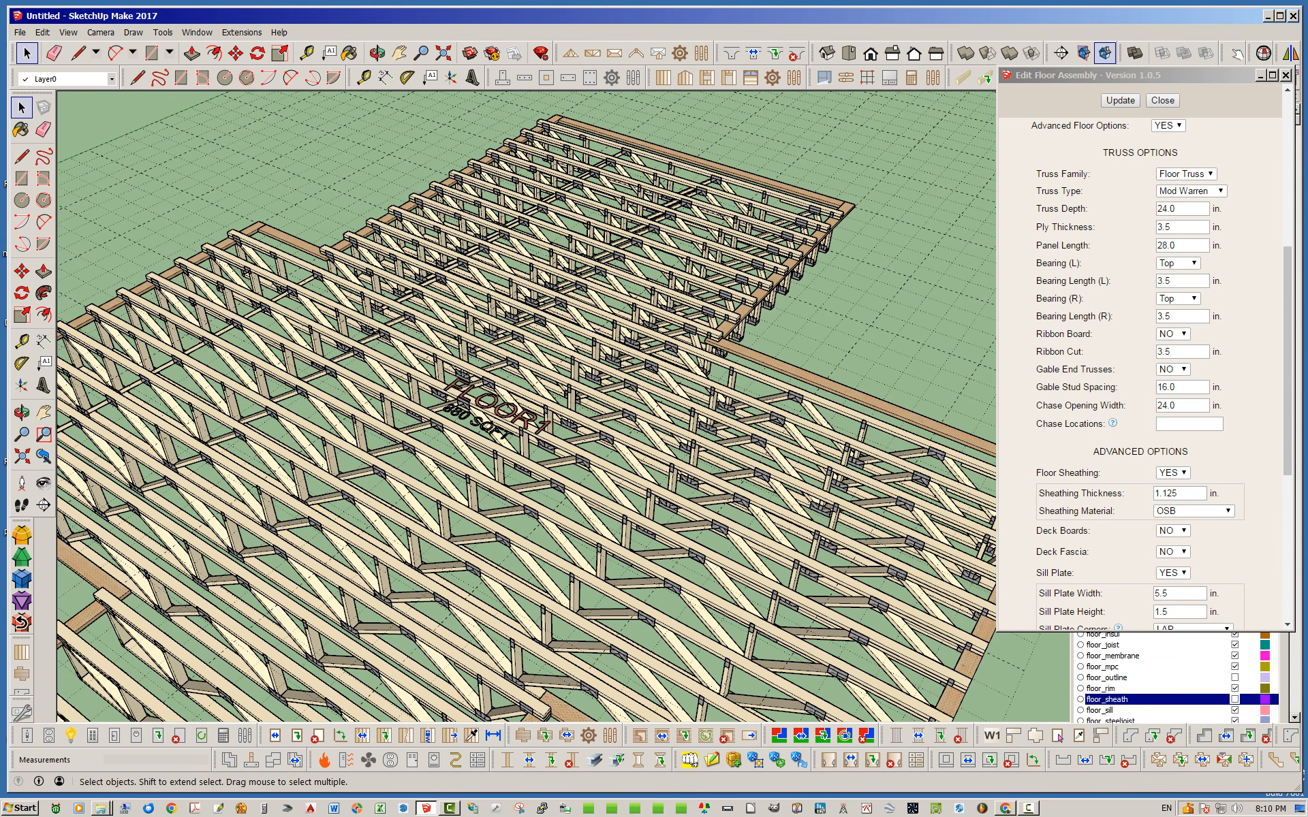
scroll(675, 306, "down", 2)
scroll(613, 300, "down", 2)
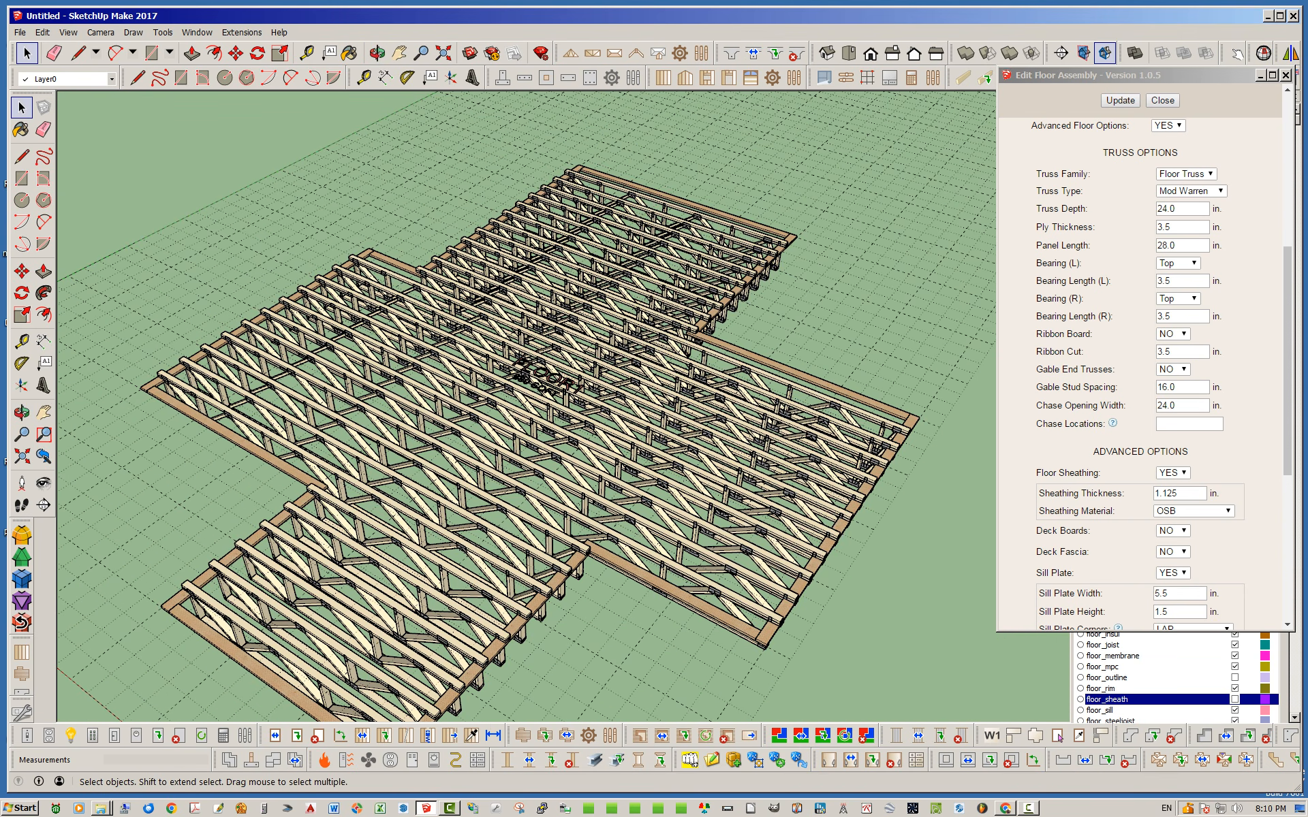
middle_click_drag(586, 355, 562, 333)
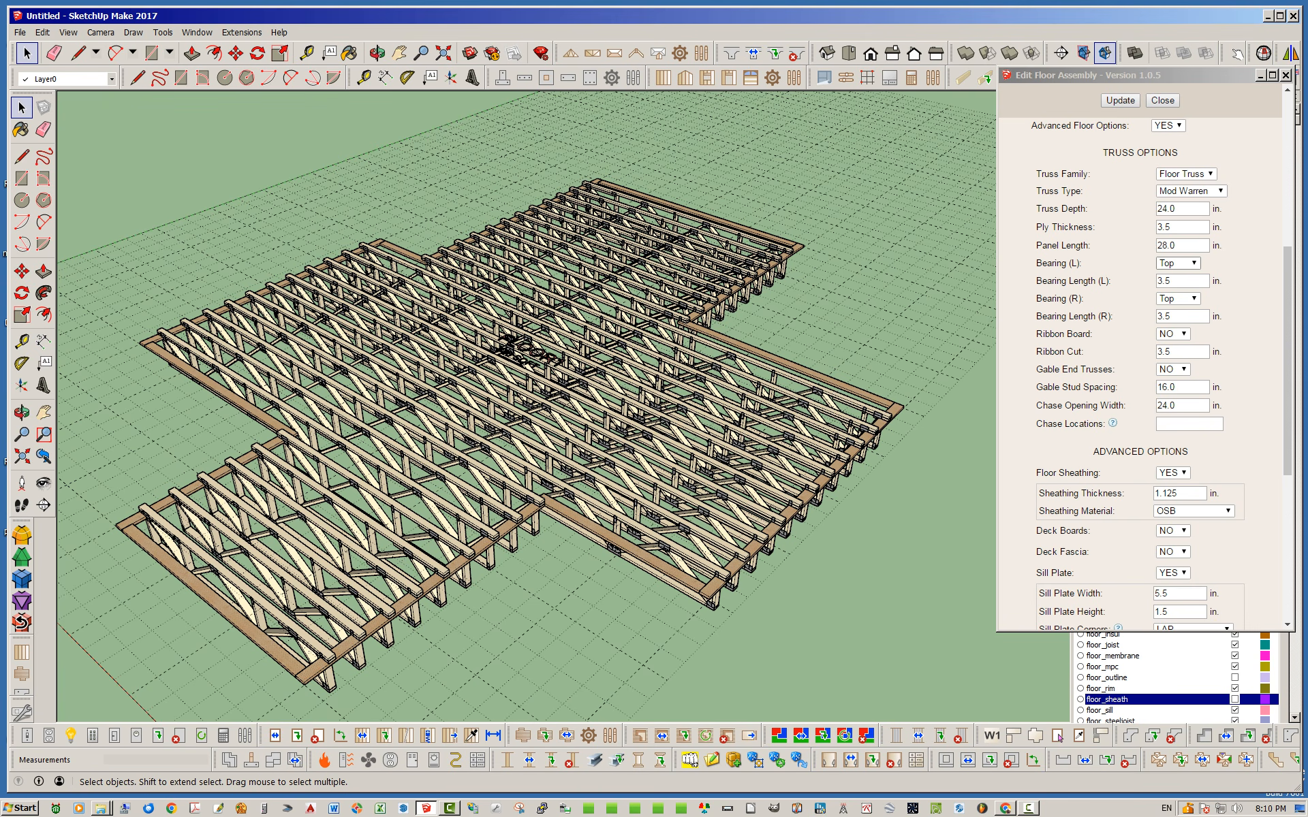
Step: Set the right truss bearing to Bottom and update the floor assembly
left_click(1179, 299)
left_click(1174, 323)
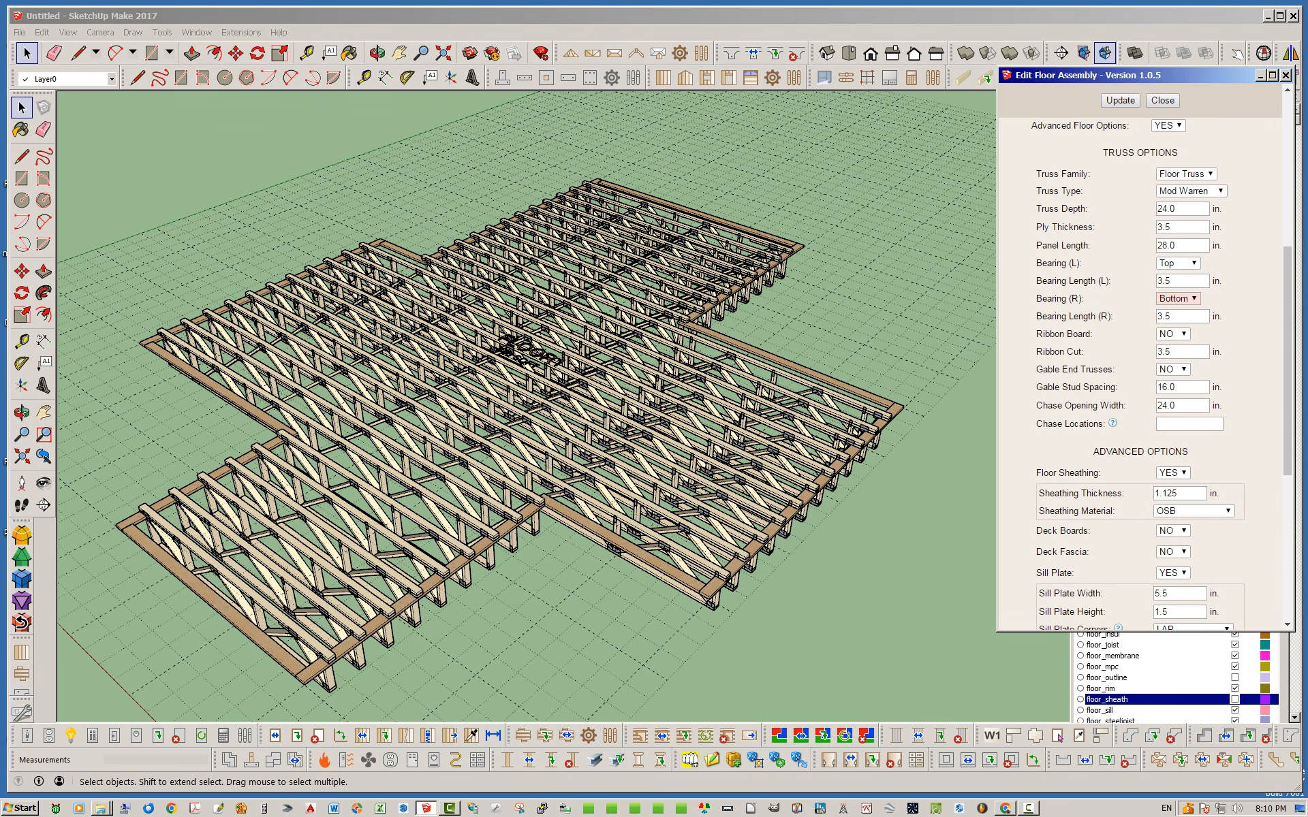
left_click(1121, 100)
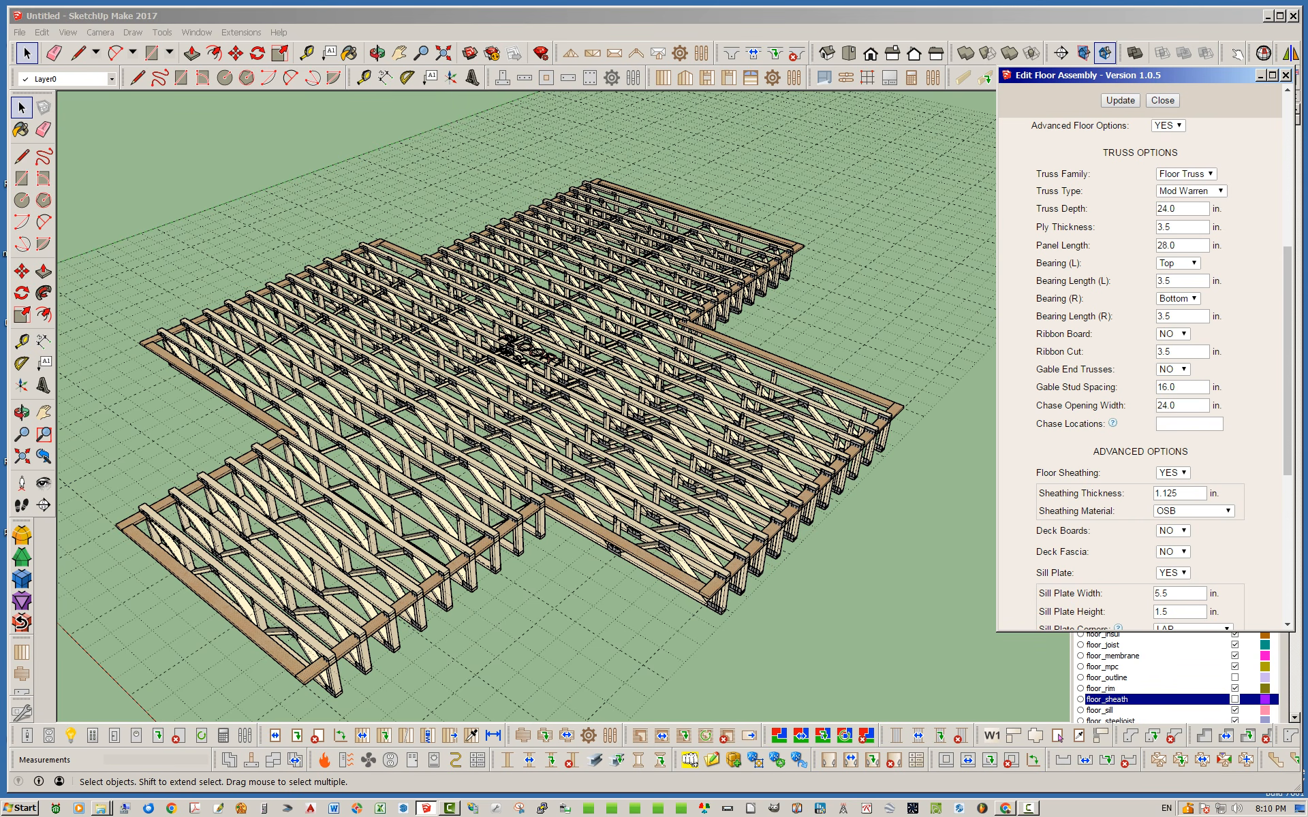
Step: Turn the Sill Plate option to NO and update the floor assembly
left_click_drag(1181, 75, 1159, 50)
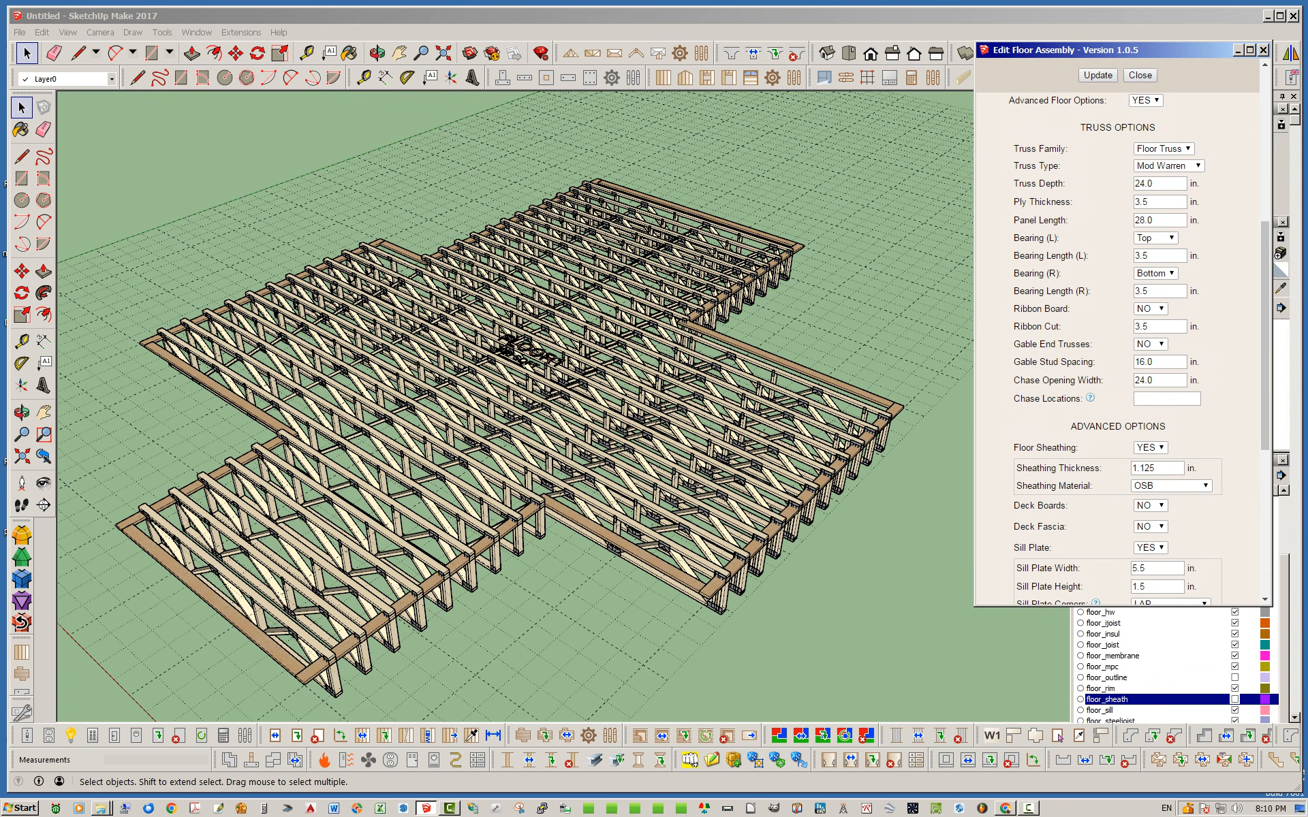
left_click(1149, 548)
left_click(1167, 597)
left_click(1097, 75)
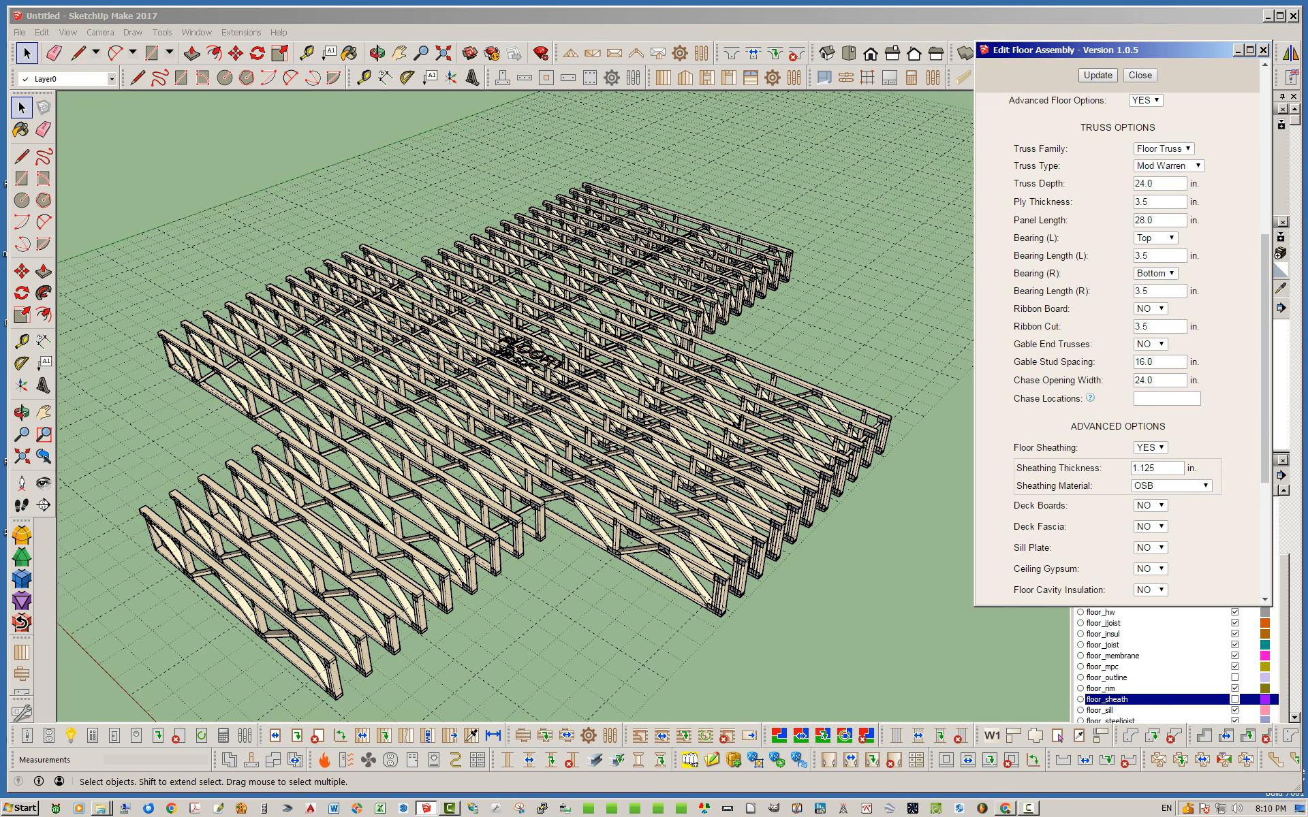
Step: Examine the truss ends without sill plates, comparing the left and right bearing conditions across the floor
scroll(538, 491, "up", 4)
middle_click_drag(538, 491, 634, 470)
scroll(633, 470, "down", 4)
scroll(668, 456, "down", 2)
scroll(416, 490, "up", 4)
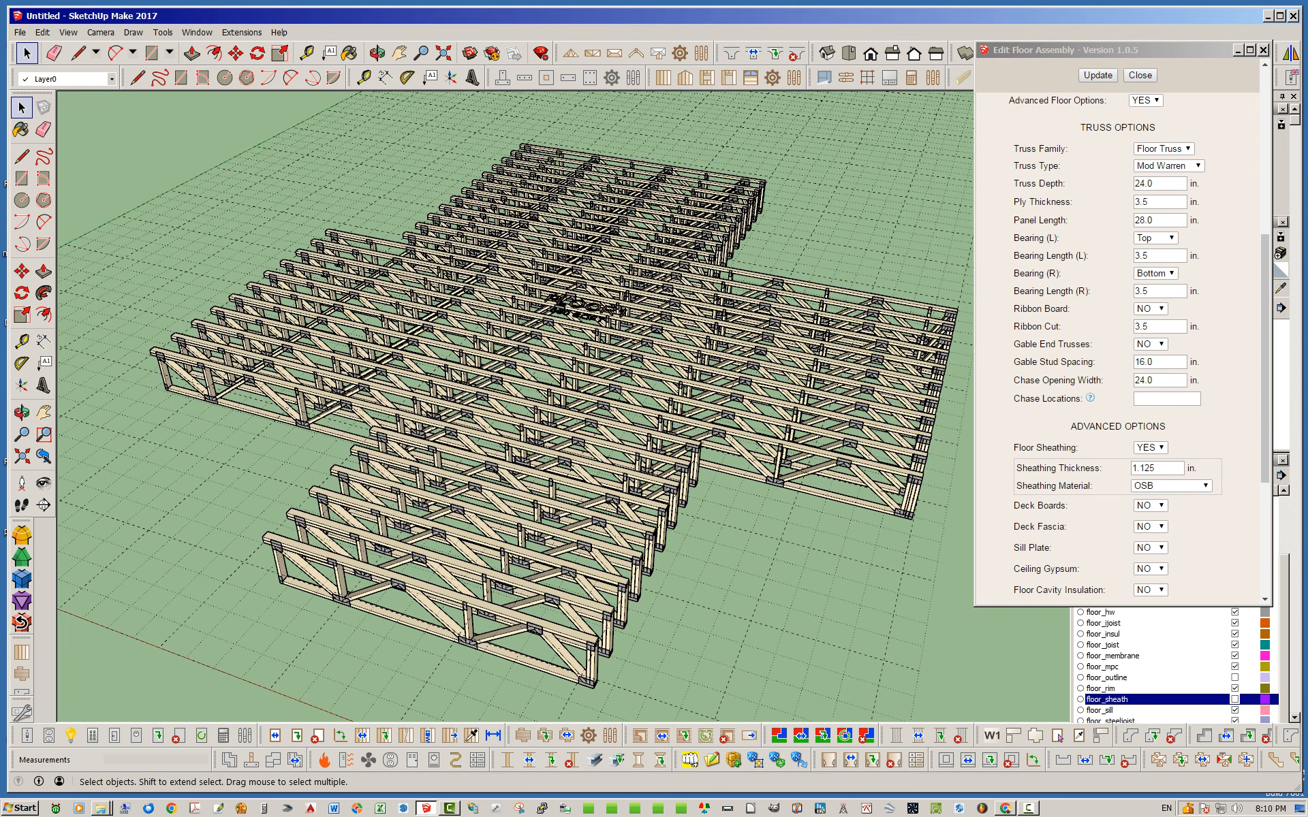
scroll(416, 483, "down", 4)
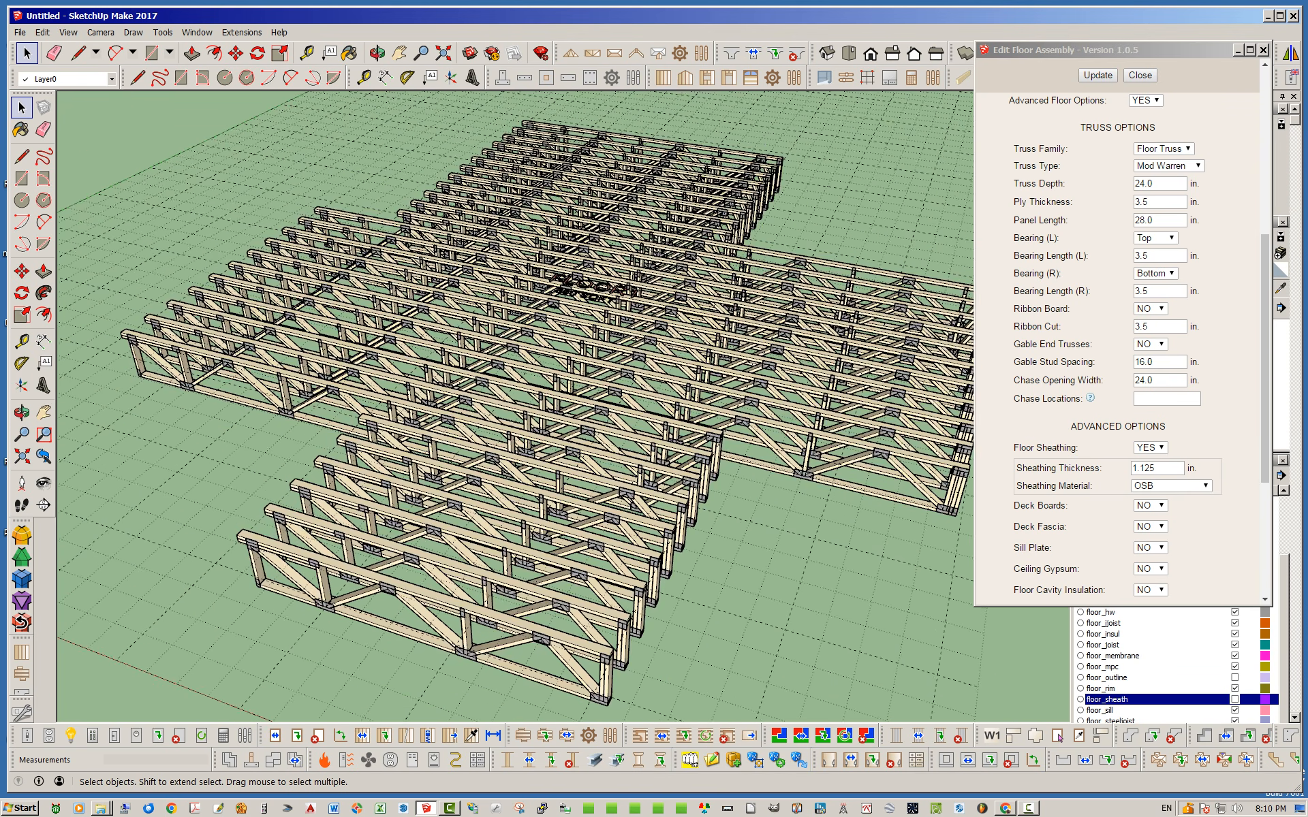
scroll(634, 586, "up", 5)
scroll(634, 585, "down", 5)
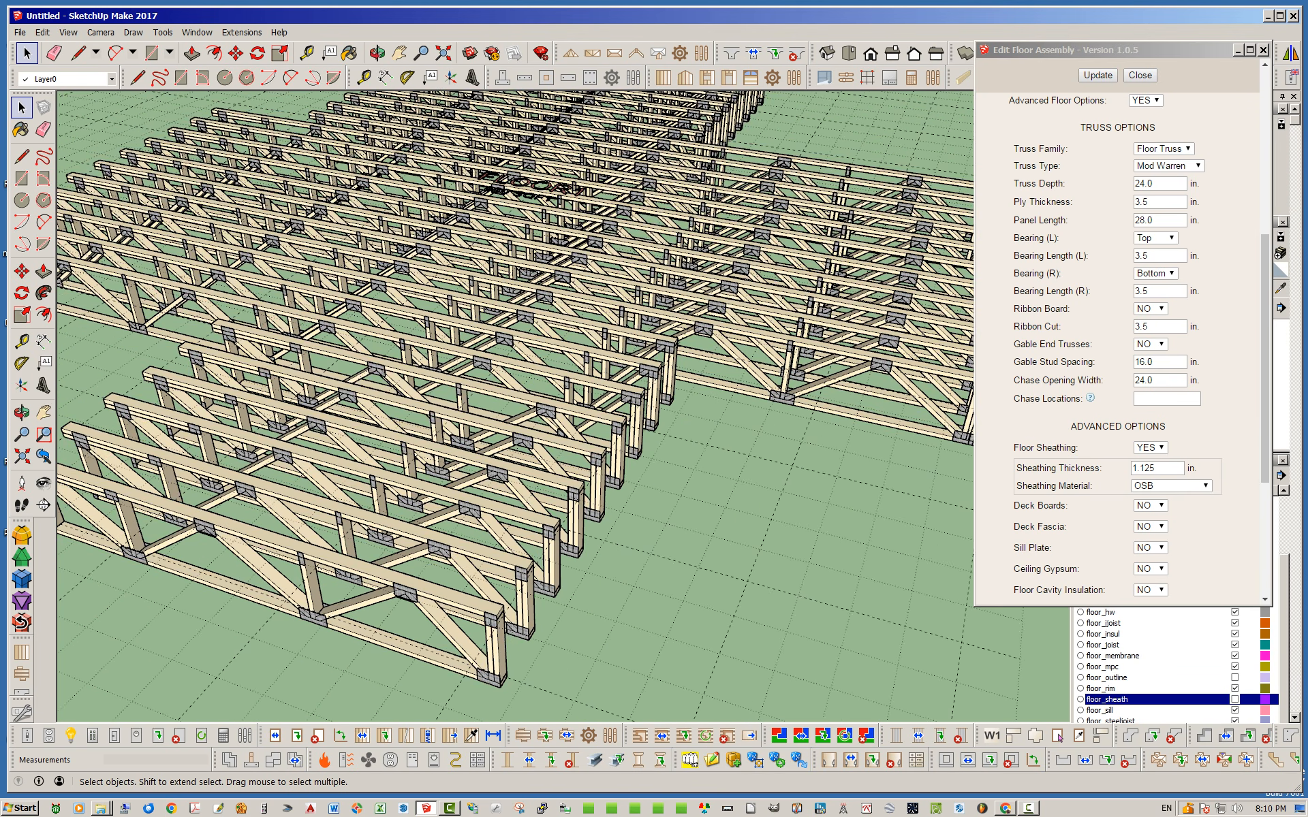
scroll(736, 463, "down", 2)
mouse_move(736, 463)
middle_mouse_down()
mouse_move(647, 508)
mouse_move(602, 504)
middle_mouse_up()
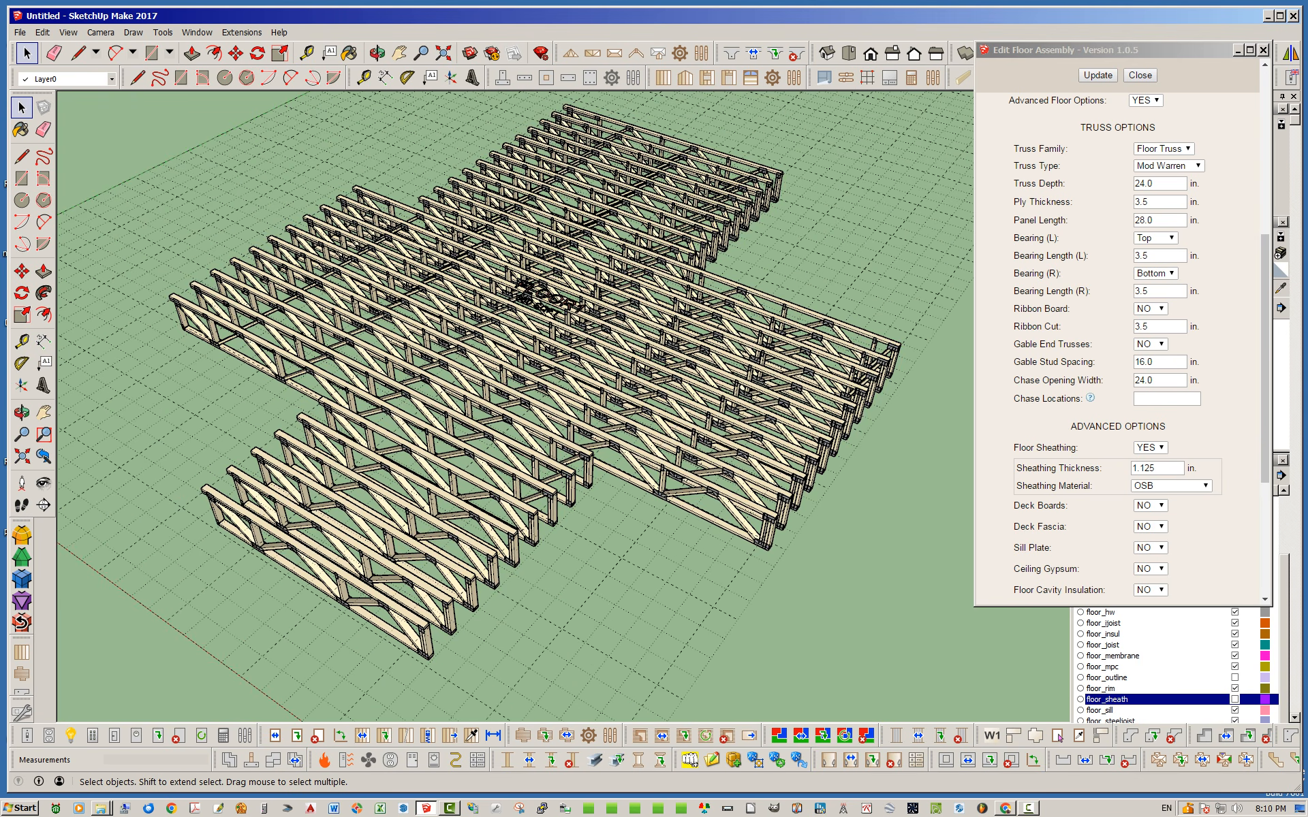
scroll(490, 286, "down", 2)
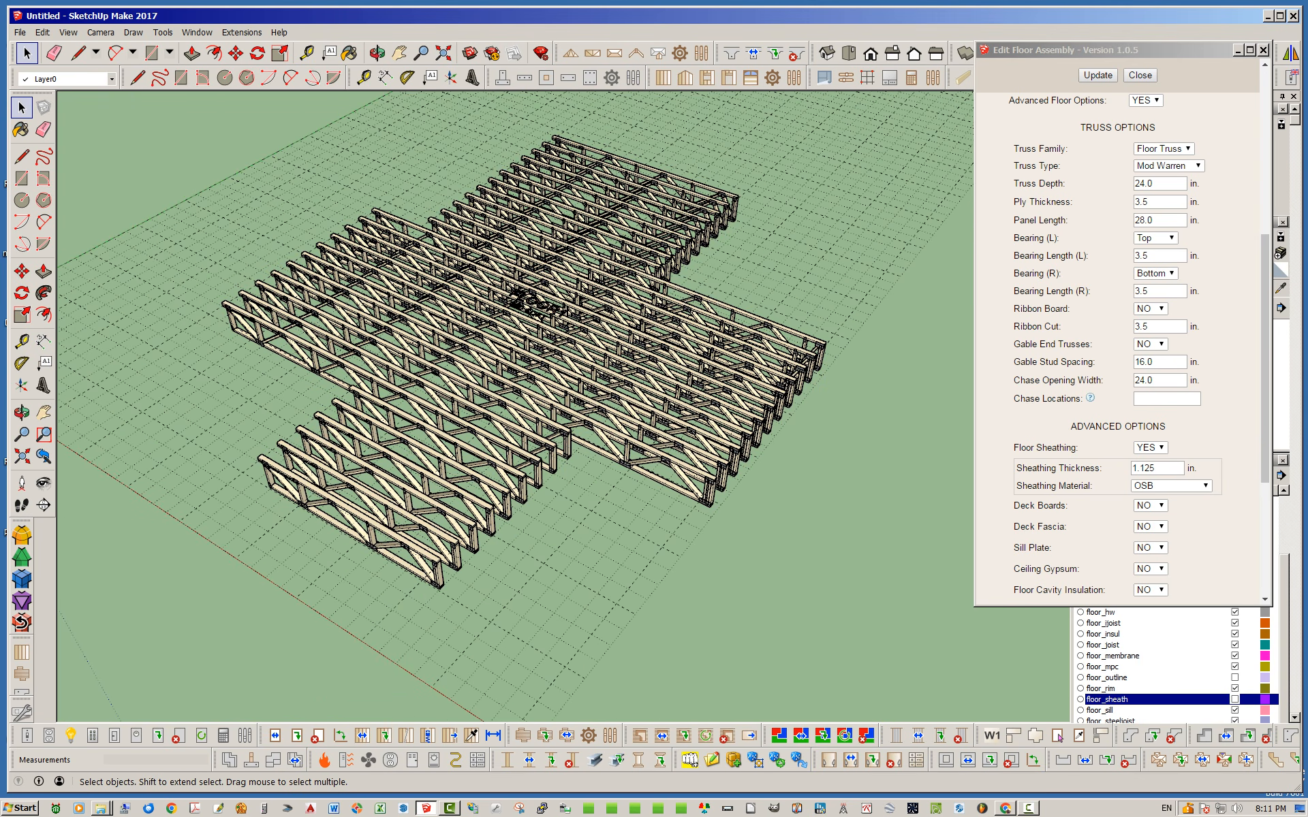
Step: Set the left truss bearing to Bottom, turn Sill Plate back to YES and update the floor assembly
left_click(1156, 237)
left_click(1151, 264)
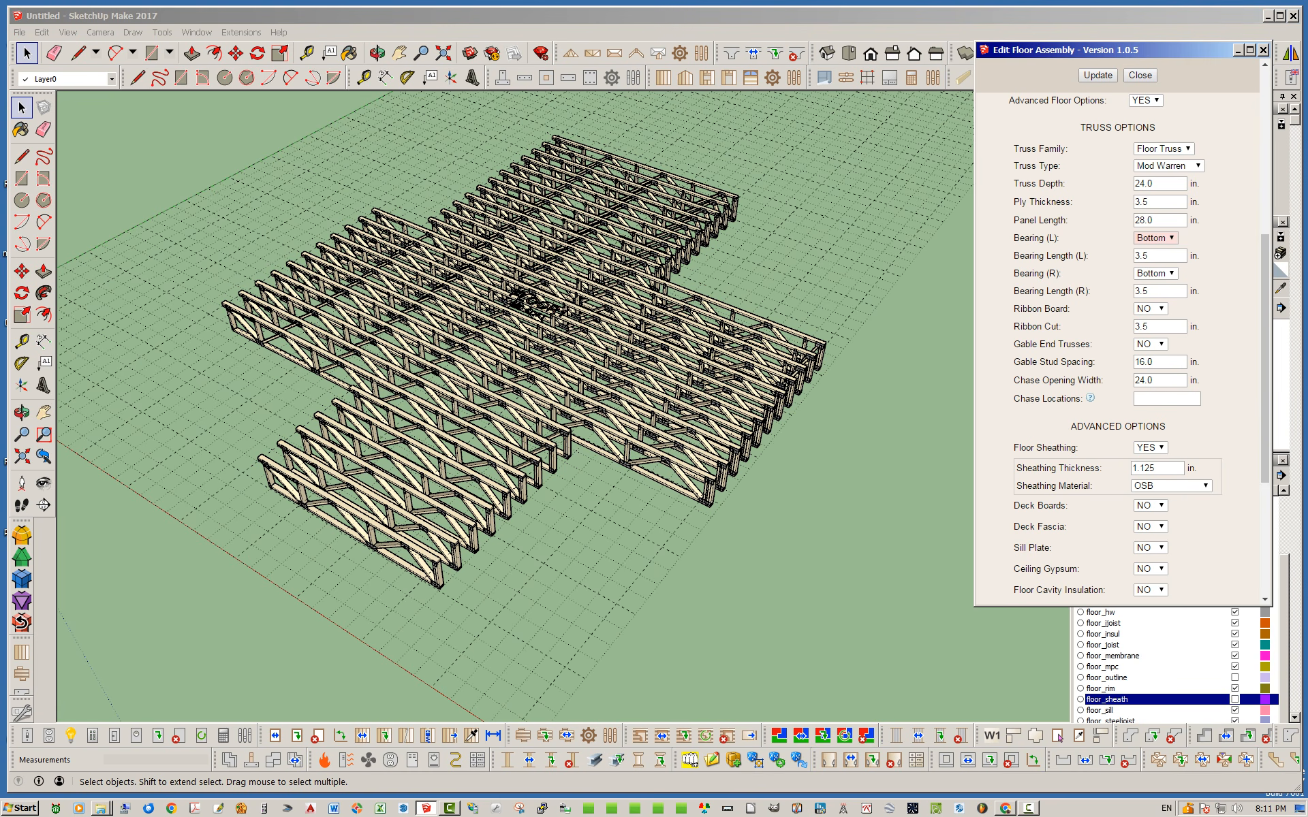
scroll(1124, 347, "down", 3)
left_click(1150, 457)
left_click(1149, 471)
left_click(1097, 75)
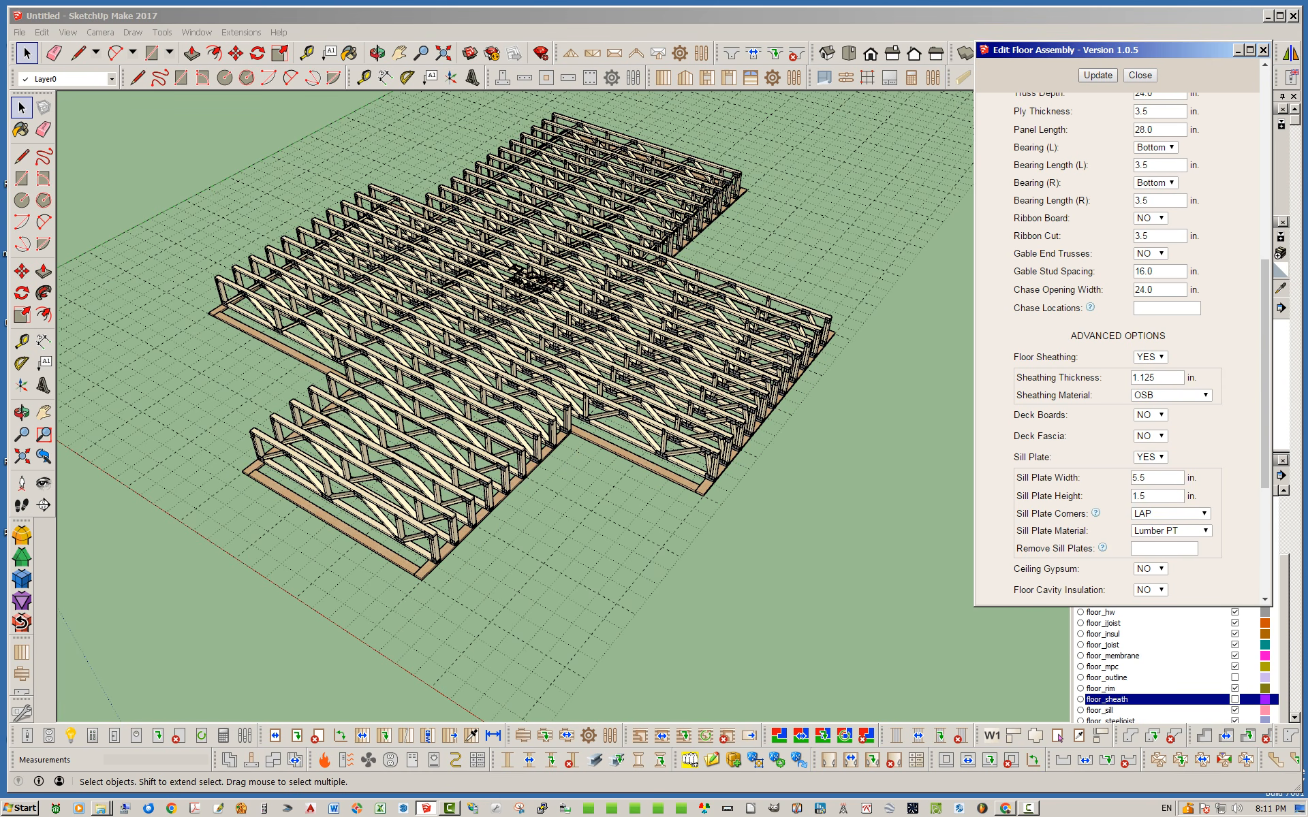
Step: Examine the bottom-bearing trusses on their sill plates and review the floor's truss options
middle_click_drag(436, 409, 594, 399)
scroll(232, 368, "up", 3)
middle_click_drag(436, 402, 351, 394)
left_click(1240, 348)
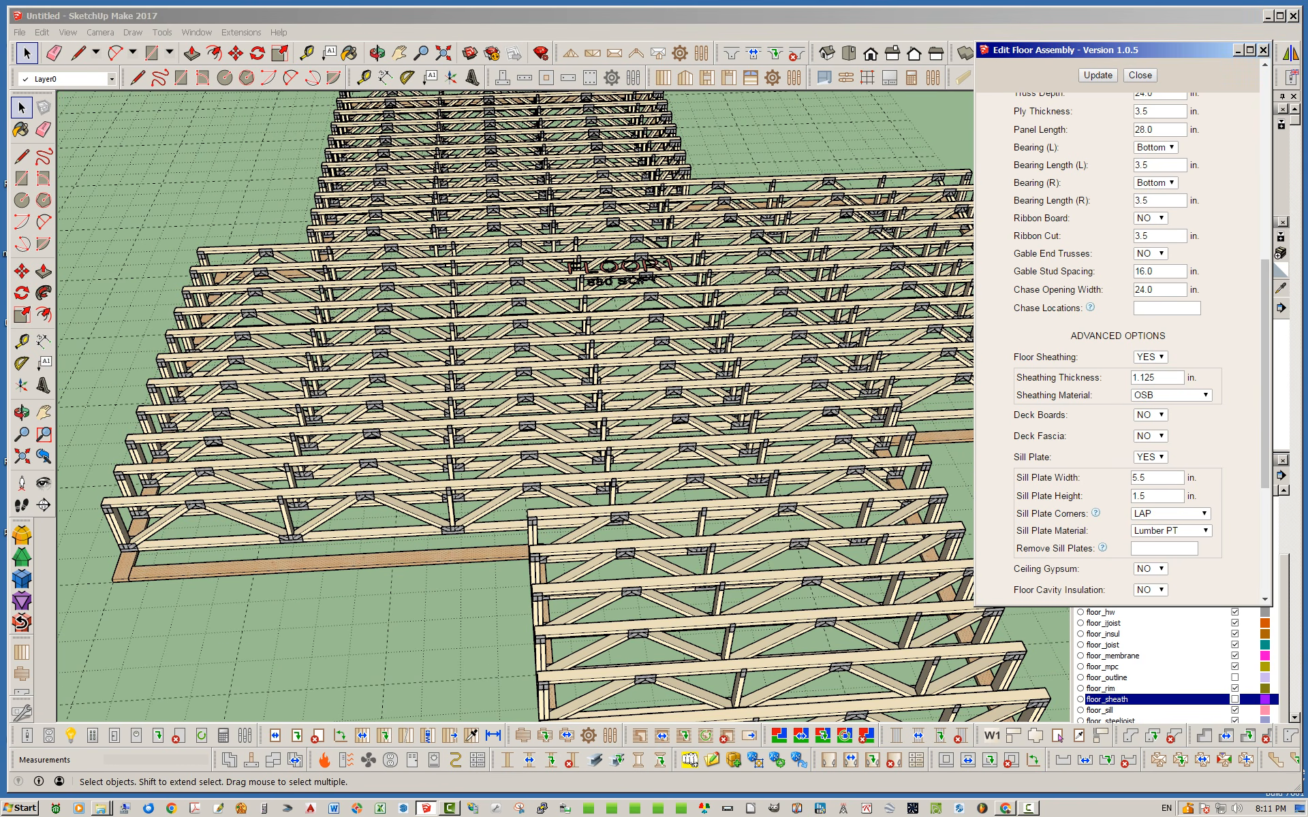
scroll(1117, 341, "up", 3)
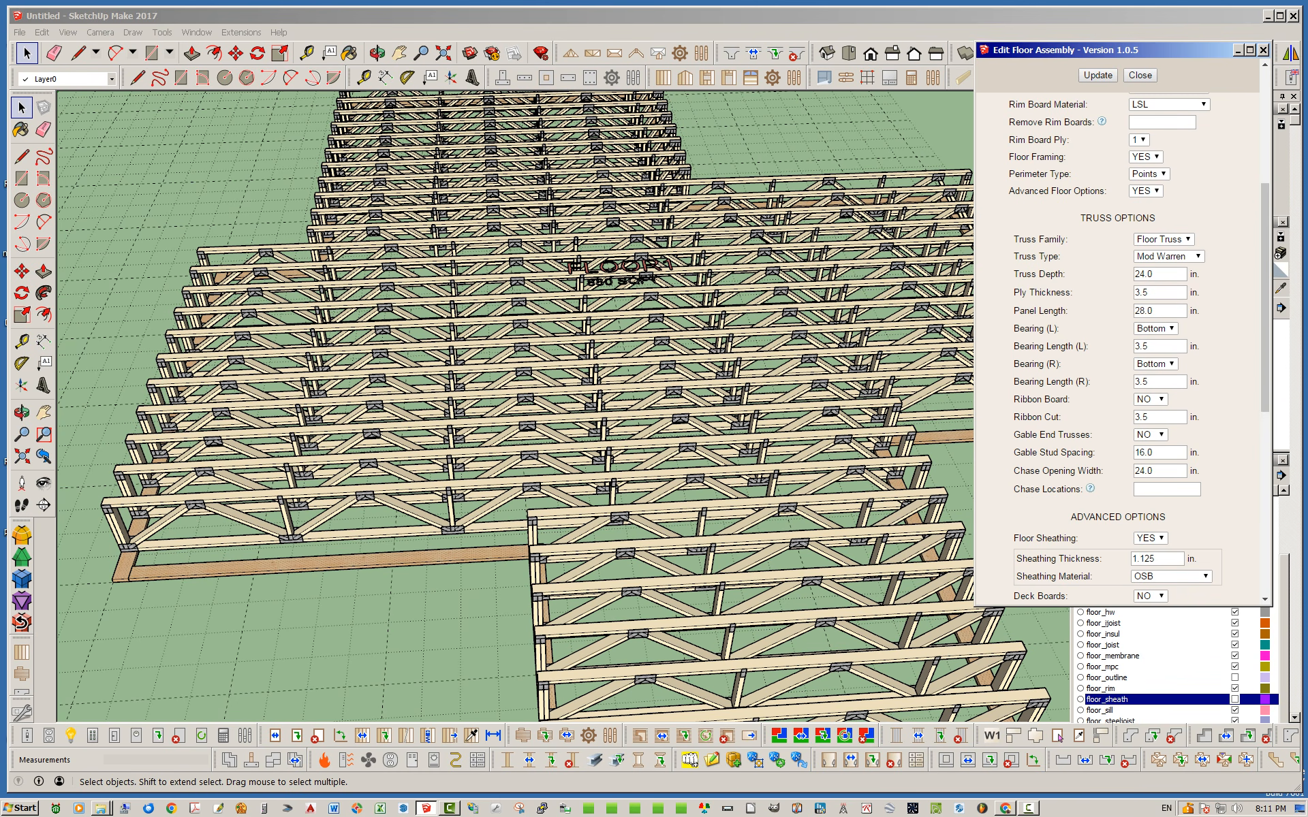
mouse_move(518, 435)
middle_mouse_down()
mouse_move(515, 361)
mouse_move(512, 402)
mouse_move(539, 400)
middle_mouse_up()
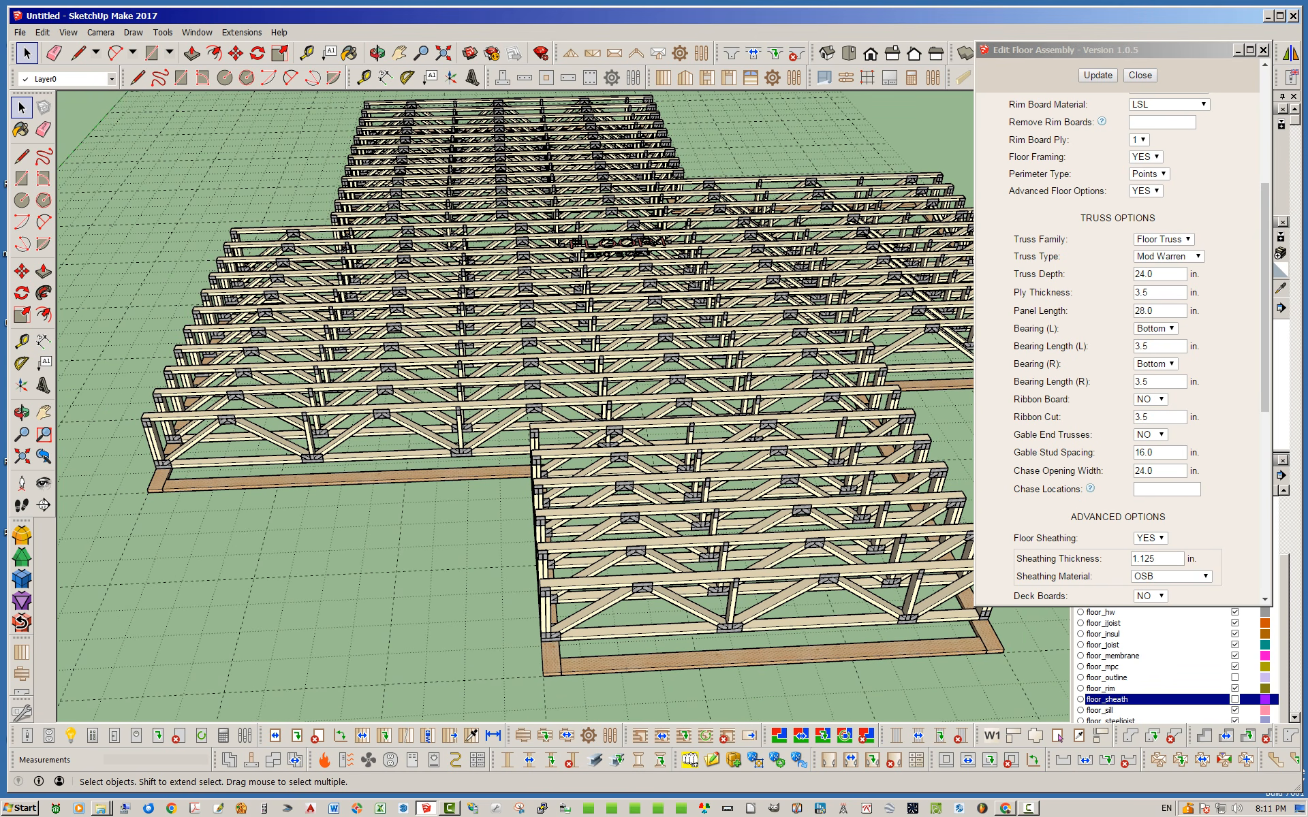
left_click(1230, 327)
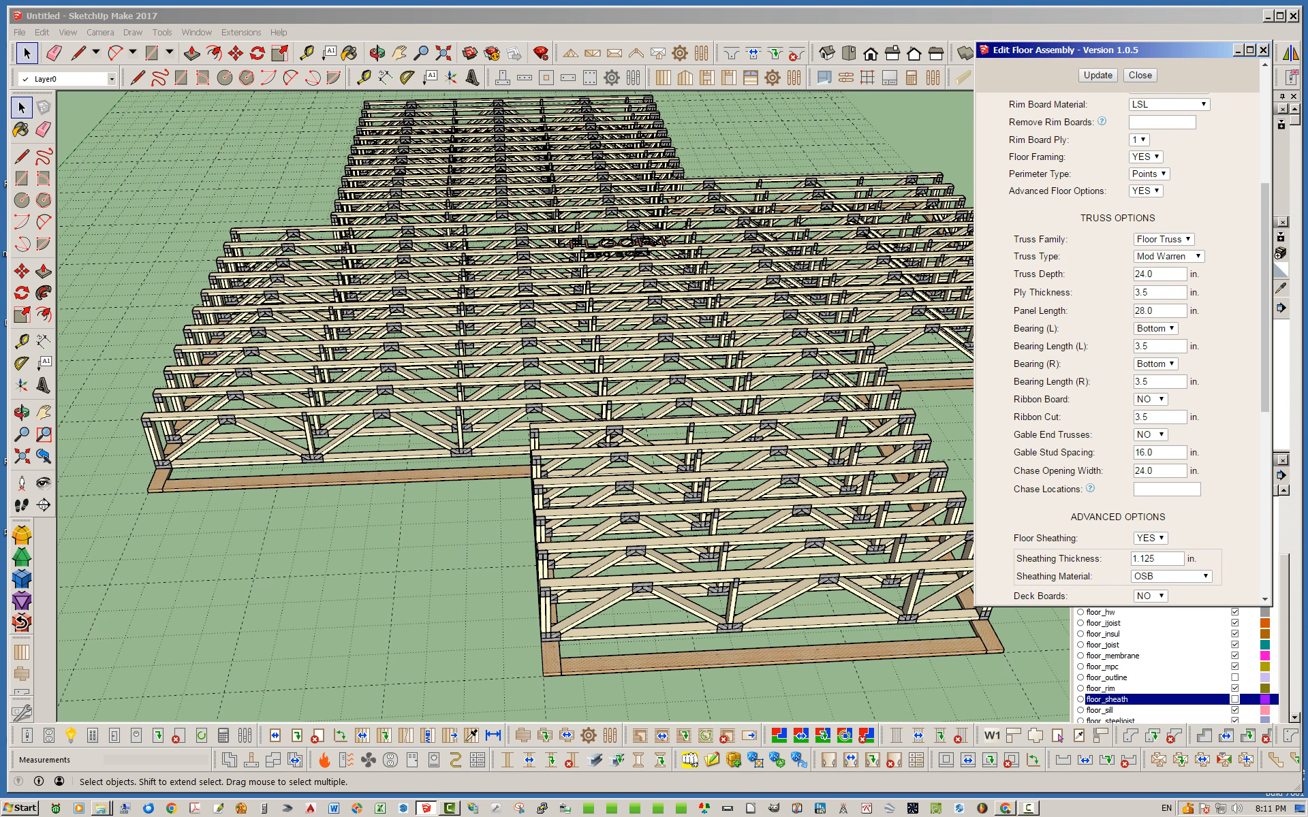
Step: Set the truss Chase Locations to 96,192 and update the floor assembly
mouse_move(681, 436)
middle_mouse_down()
mouse_move(626, 470)
mouse_move(688, 487)
middle_mouse_up()
key("space")
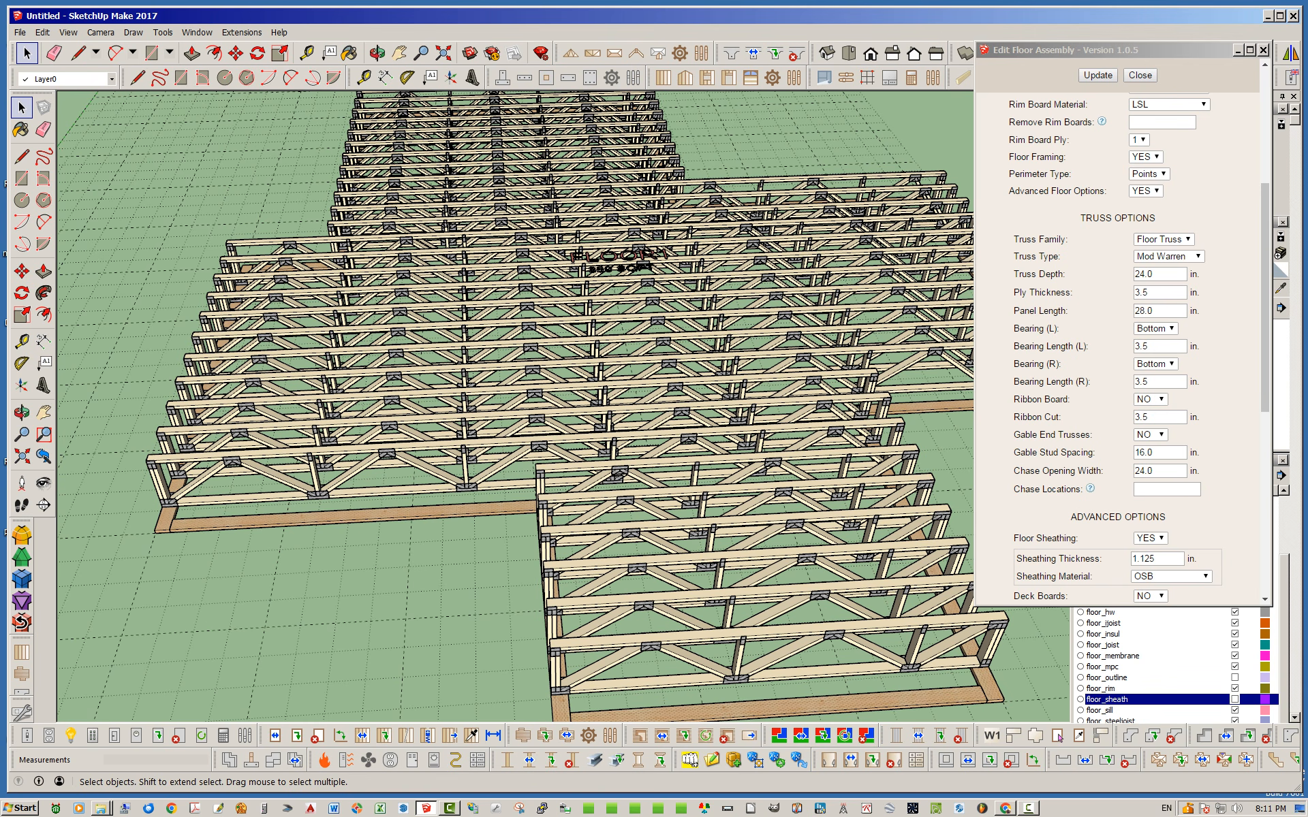
scroll(555, 408, "down", 2)
scroll(555, 409, "up", 2)
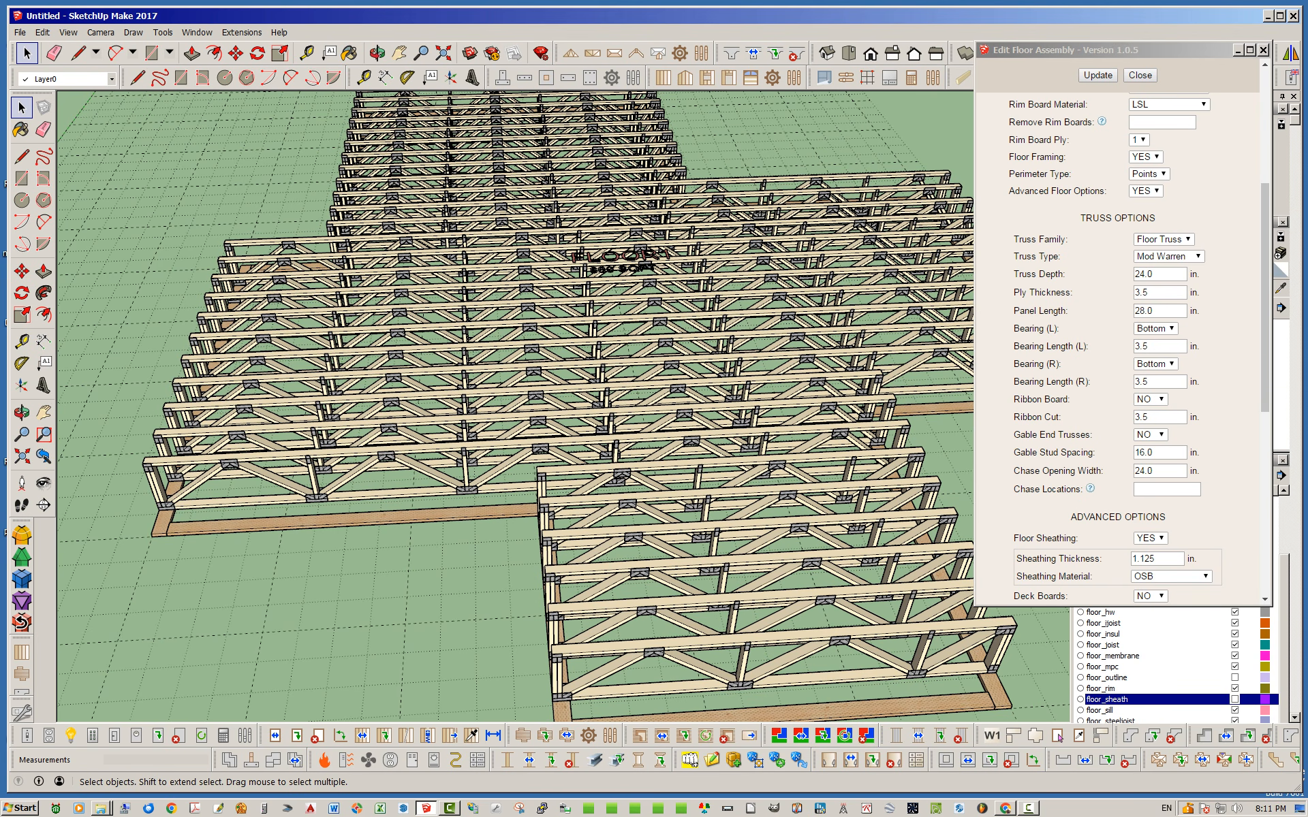
left_click(1160, 489)
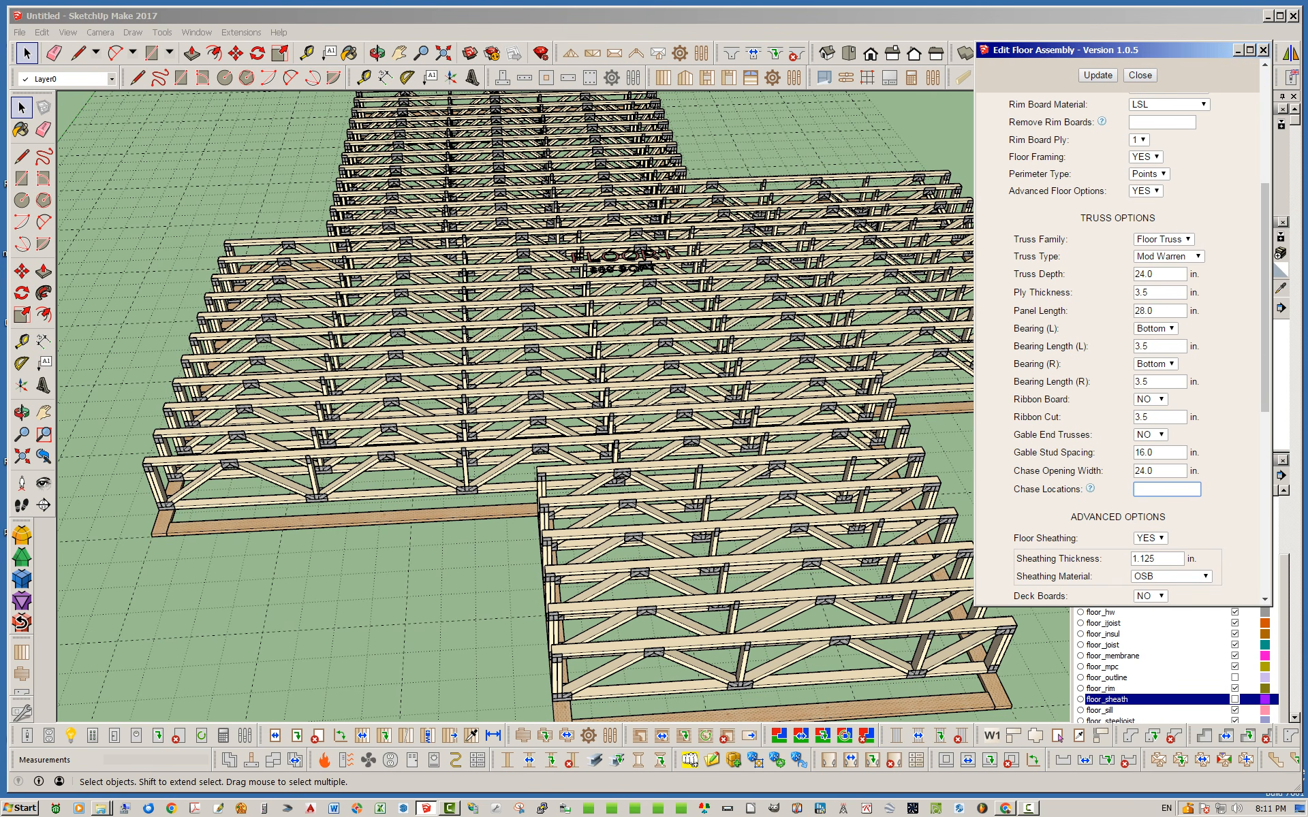
scroll(394, 463, "down", 2)
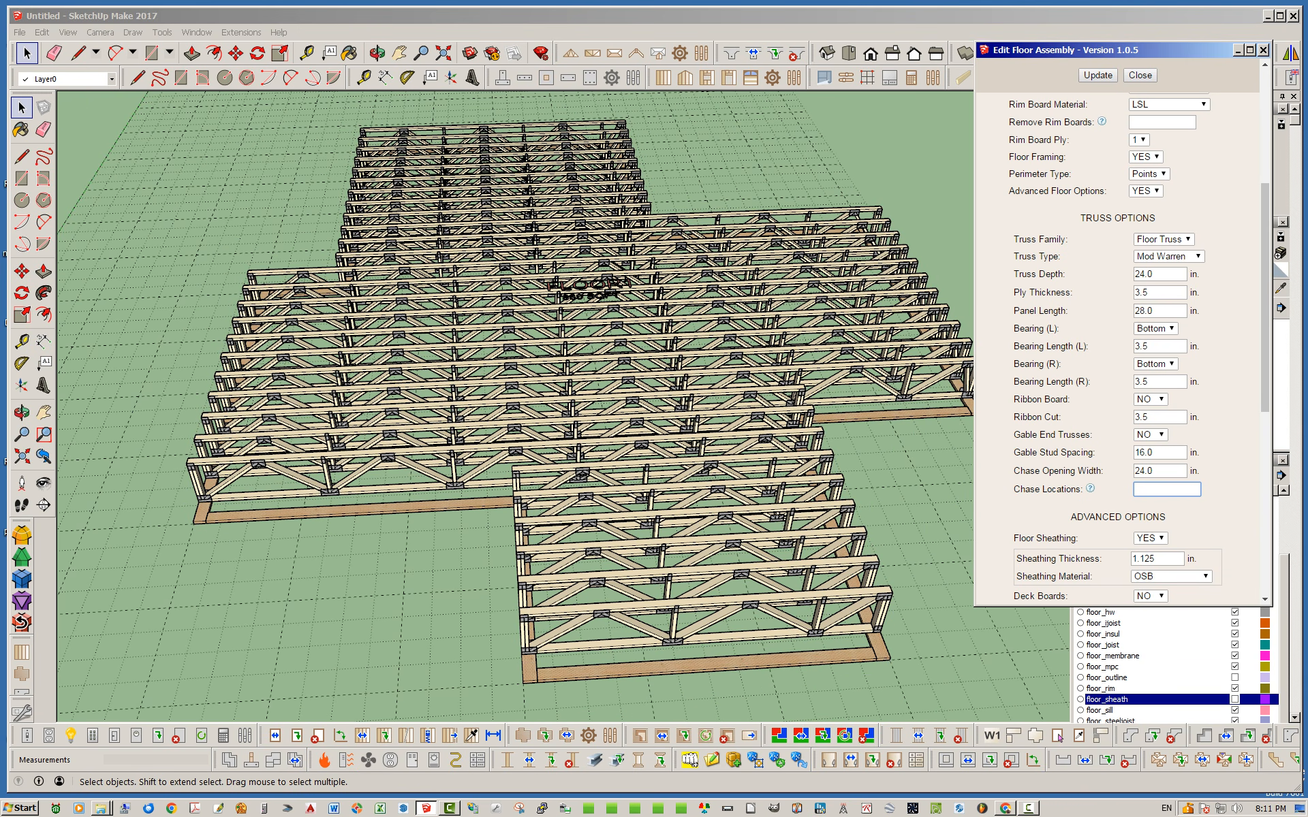
type("96,")
scroll(517, 284, "down", 3)
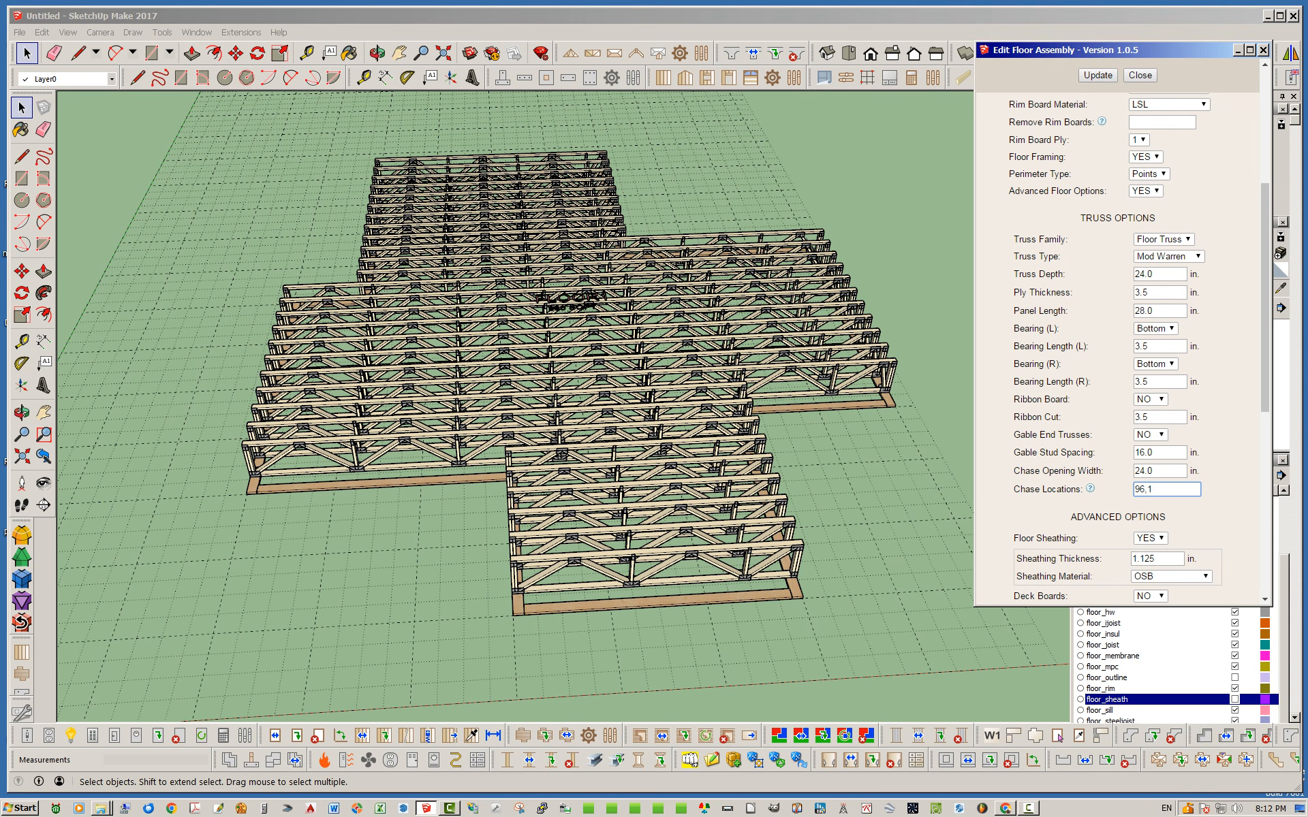
type("92")
left_click(1097, 75)
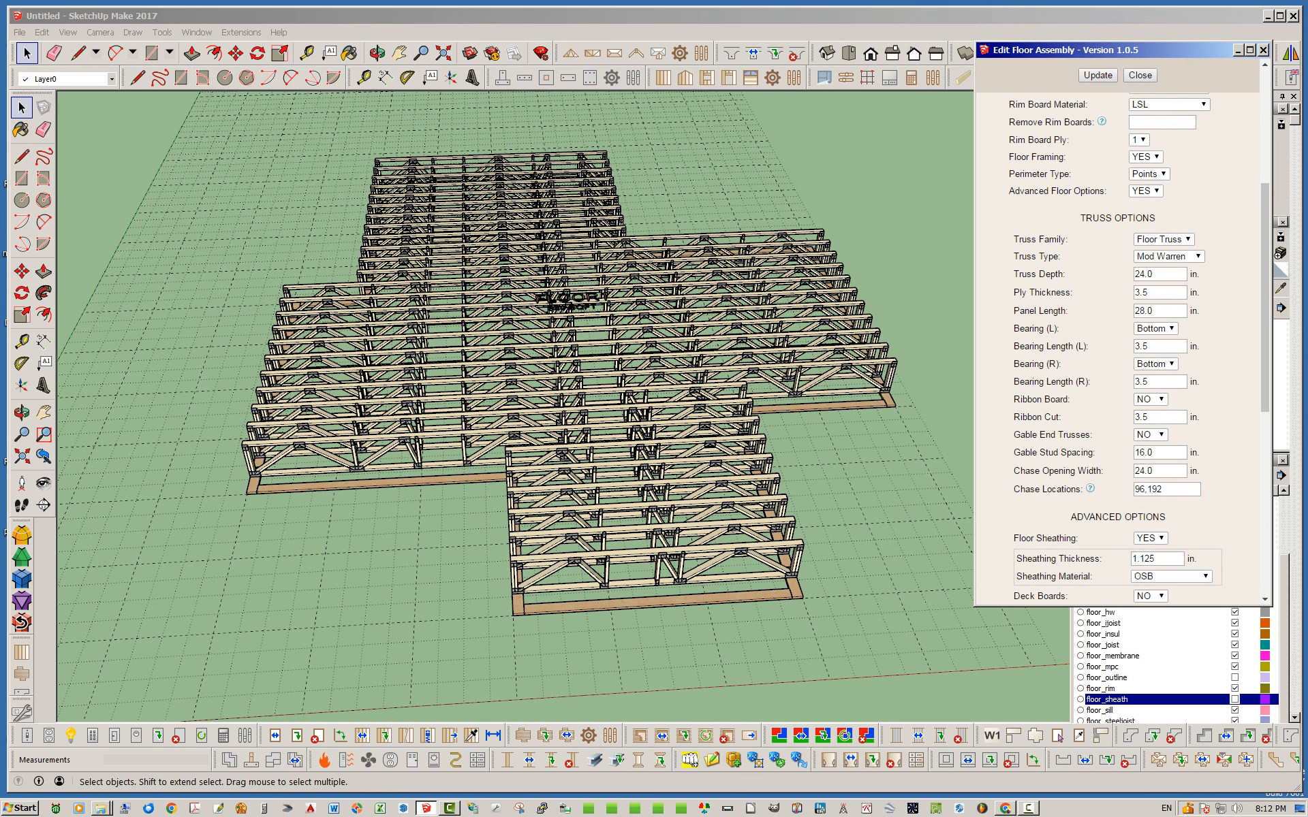
Step: Turn Gable End Trusses and Ribbon Board to YES and update the floor assembly
middle_click_drag(599, 417, 671, 479)
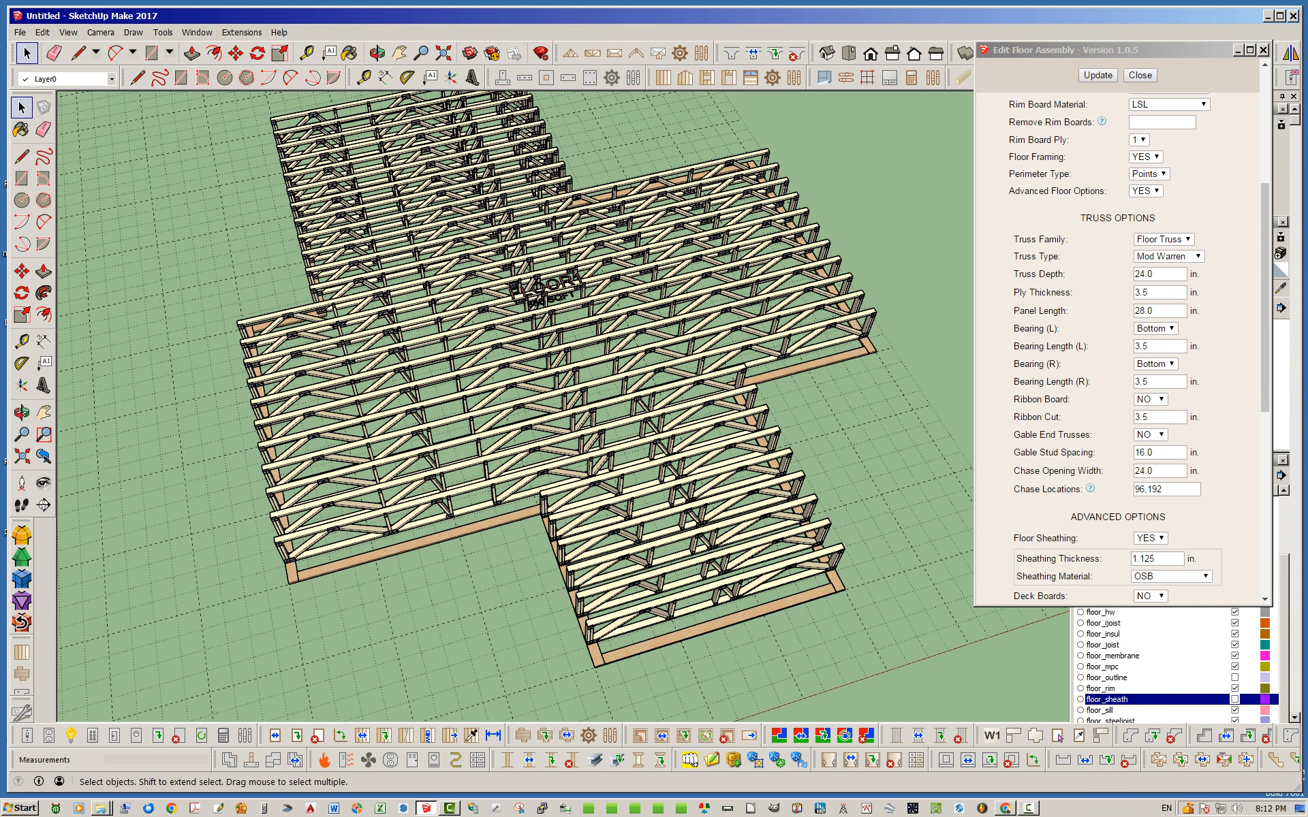
scroll(671, 479, "down", 2)
middle_click_drag(671, 480, 594, 424)
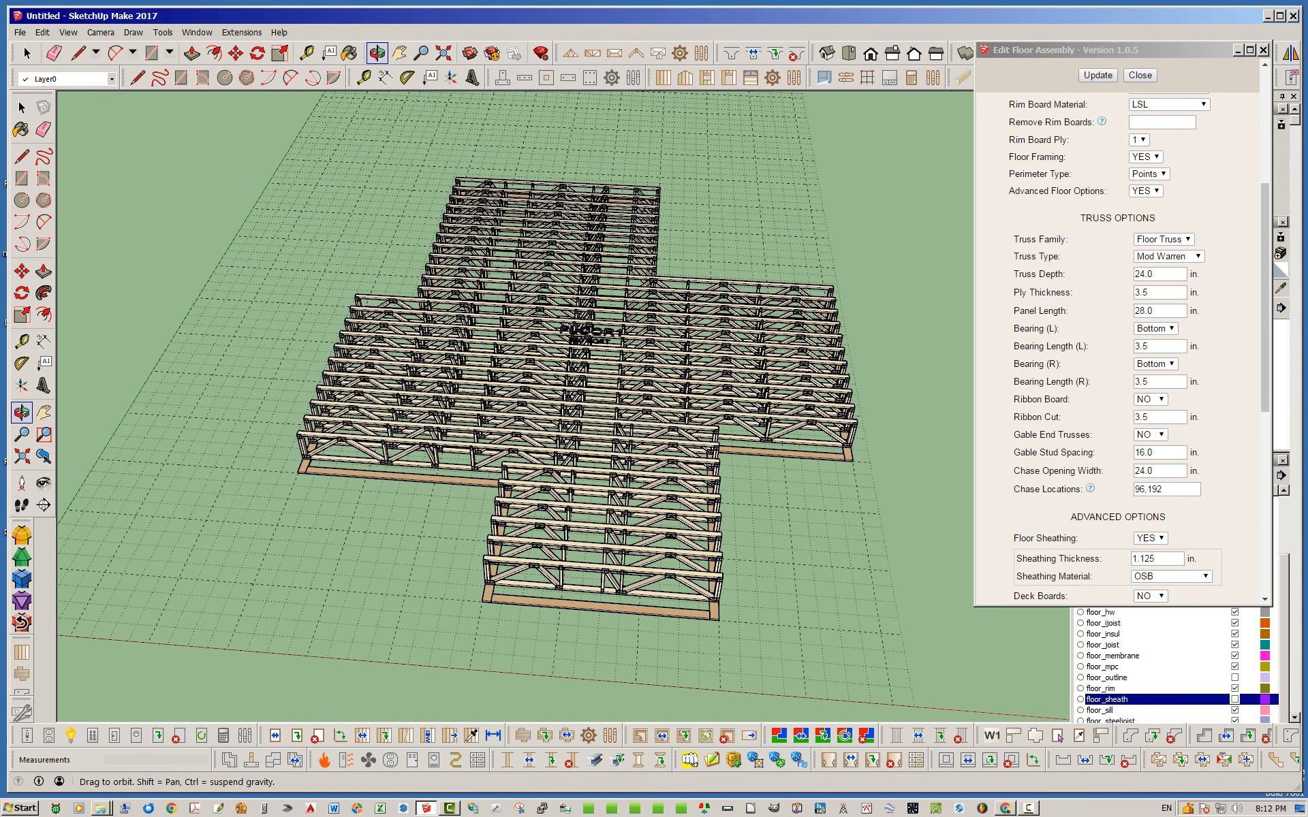
scroll(395, 372, "up", 2)
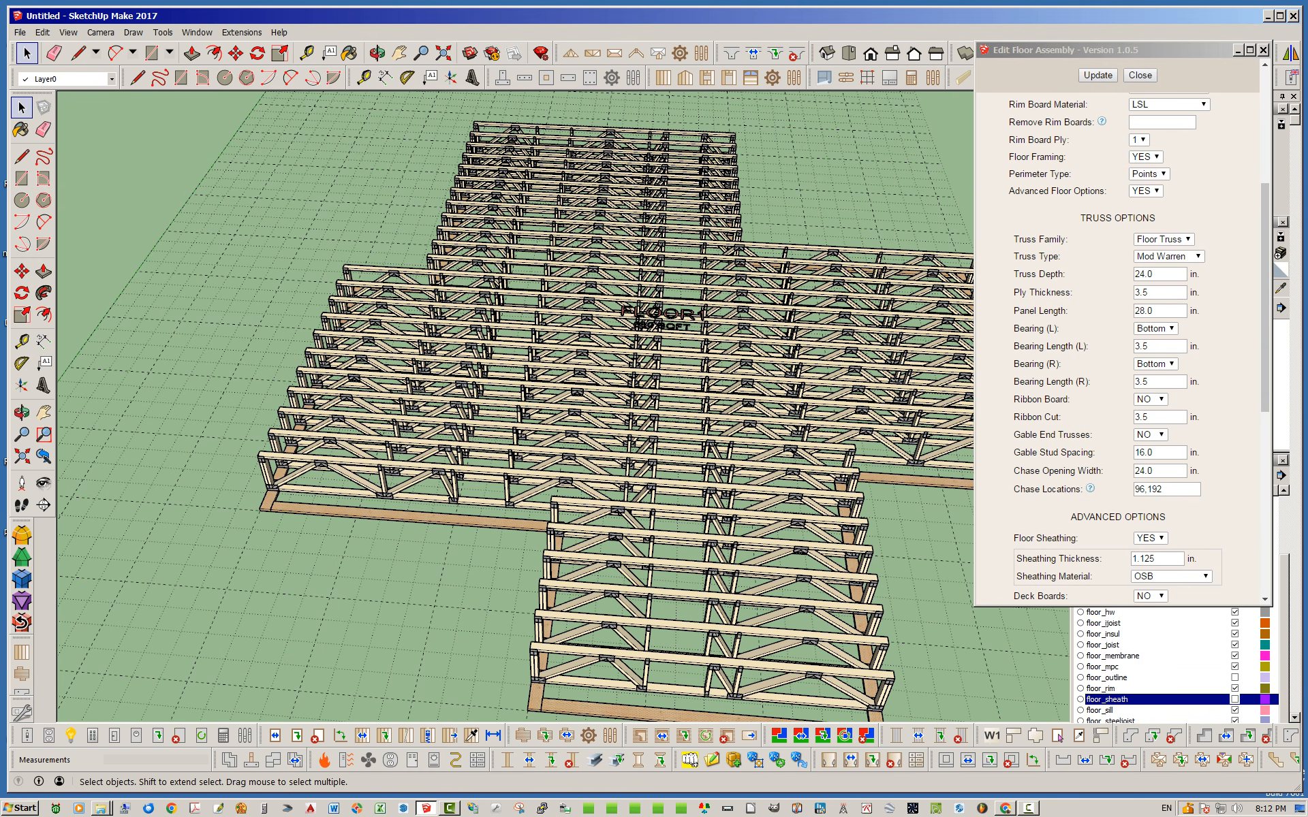
middle_click_drag(435, 409, 485, 407)
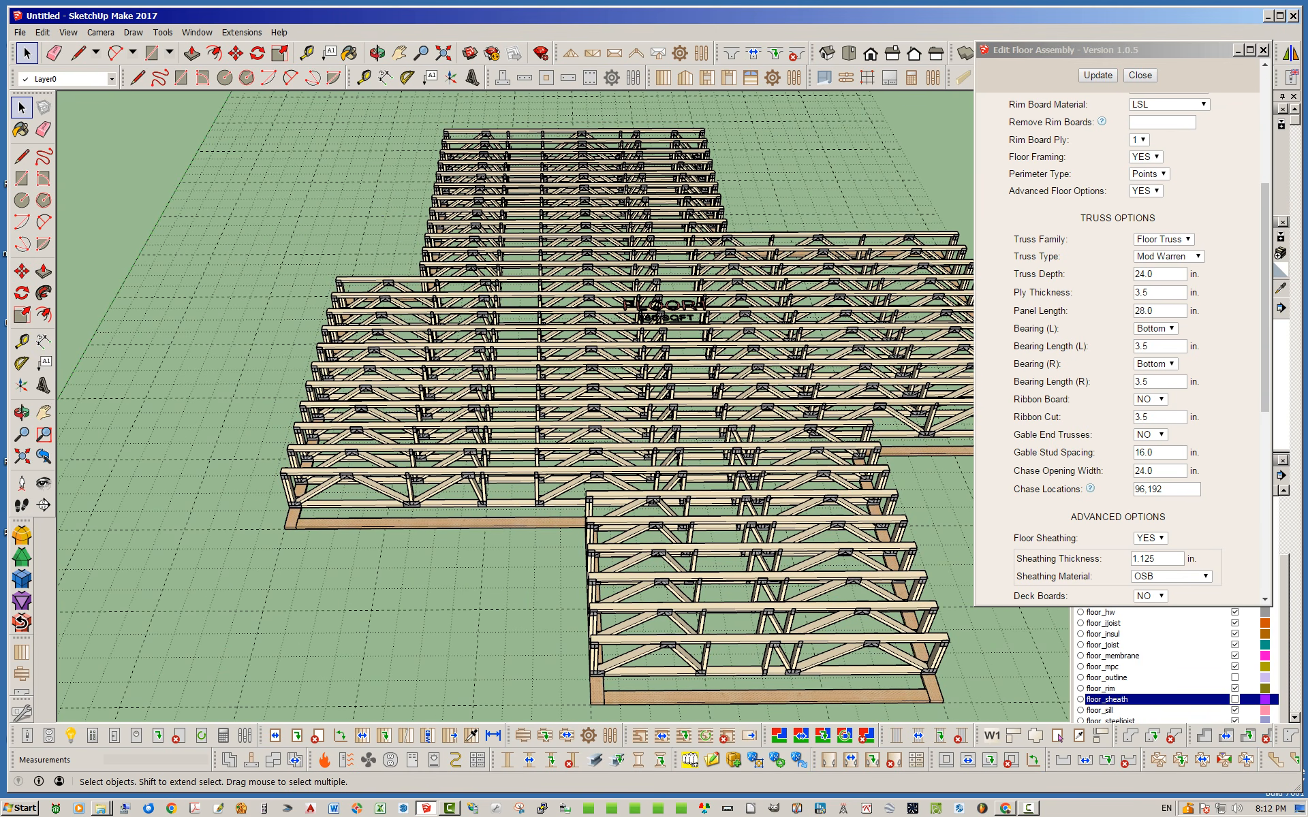
left_click(1150, 434)
left_click(1150, 458)
left_click(1150, 399)
left_click(1150, 423)
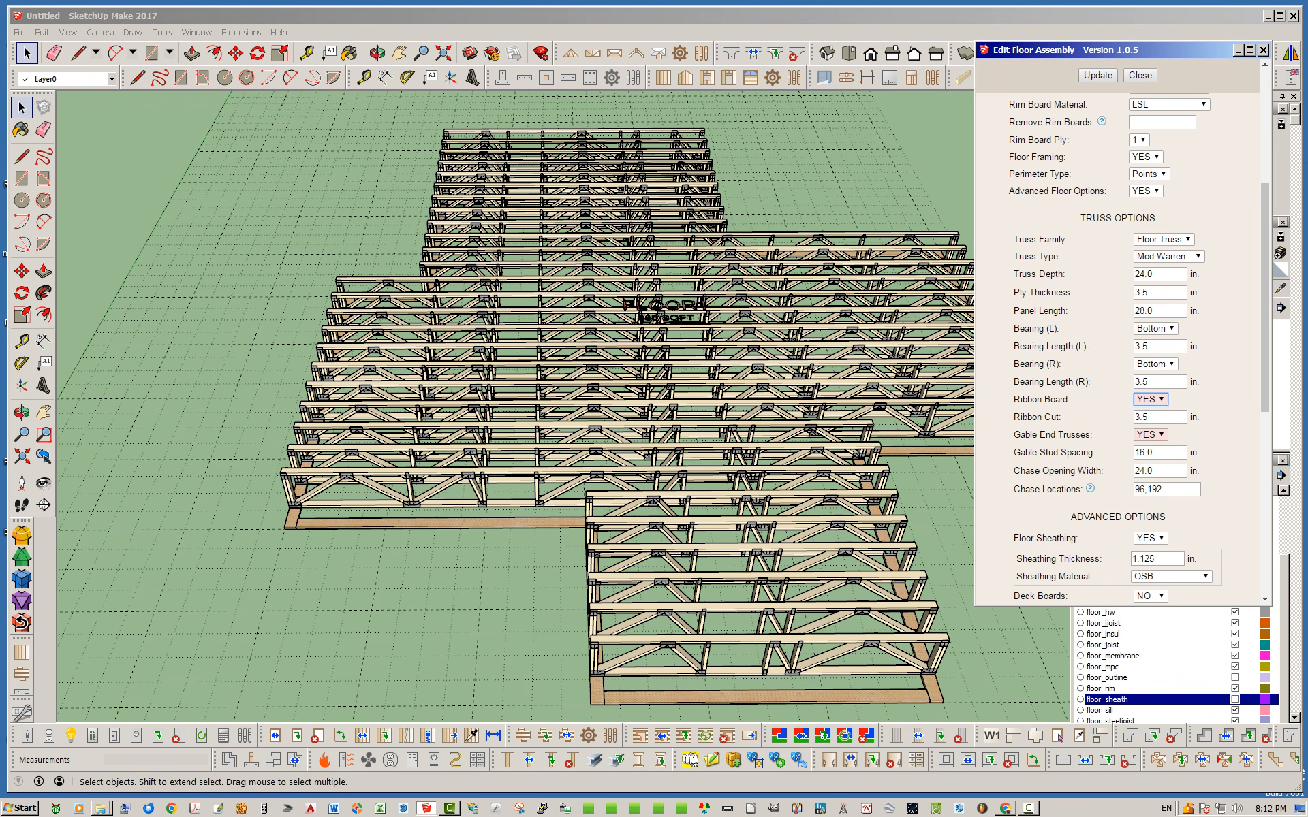
left_click(1097, 76)
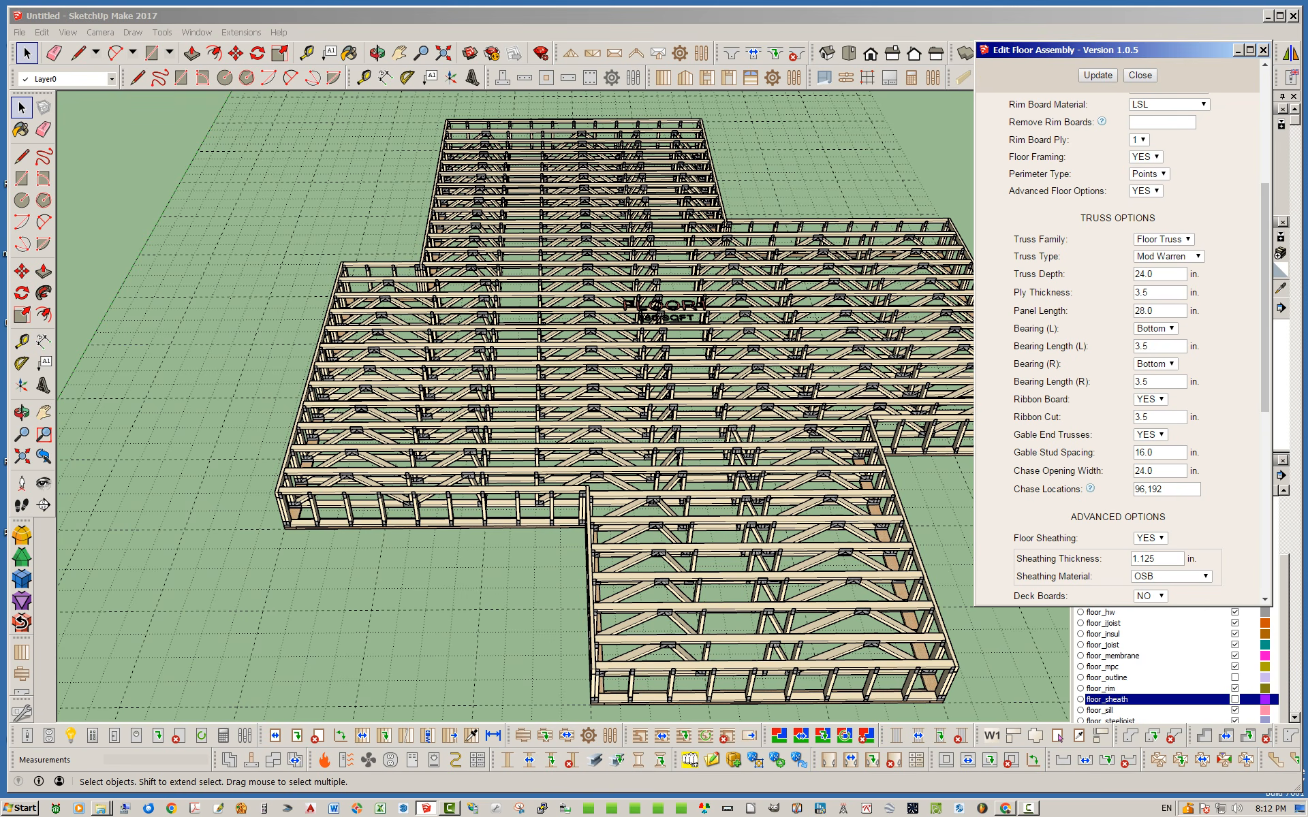
Step: Add a third chase location at 288 and update the floor assembly
mouse_move(613, 436)
middle_mouse_down()
mouse_move(644, 430)
mouse_move(567, 447)
middle_mouse_up()
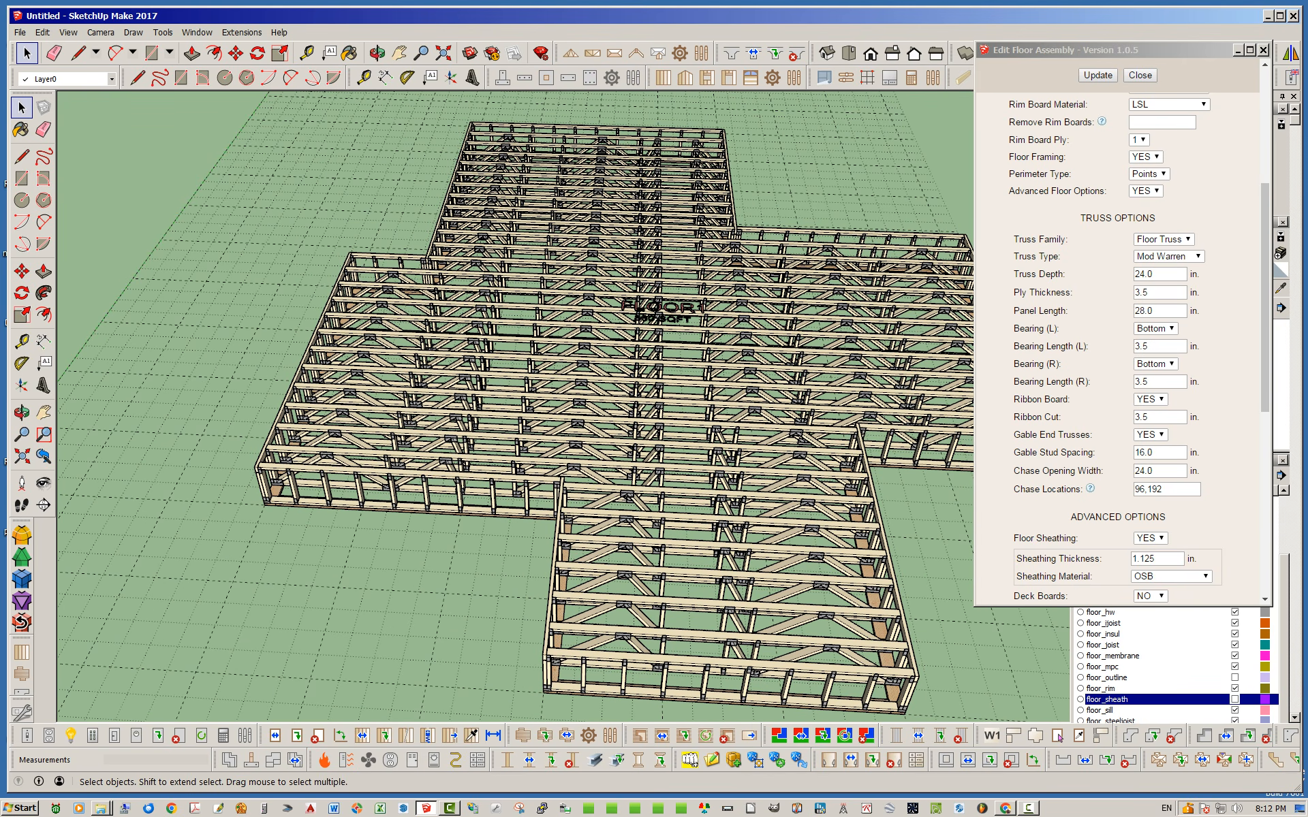
scroll(362, 401, "down", 2)
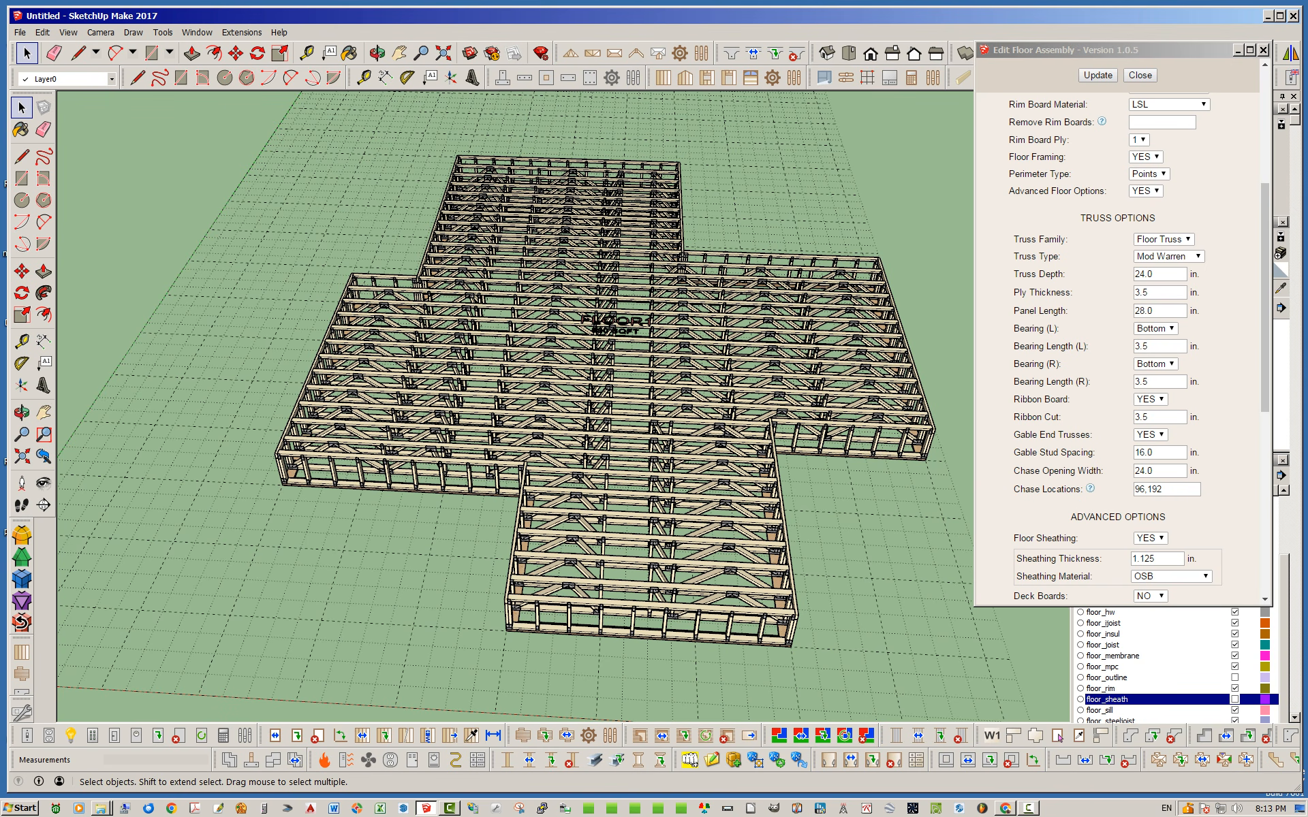
middle_click_drag(606, 382, 611, 427)
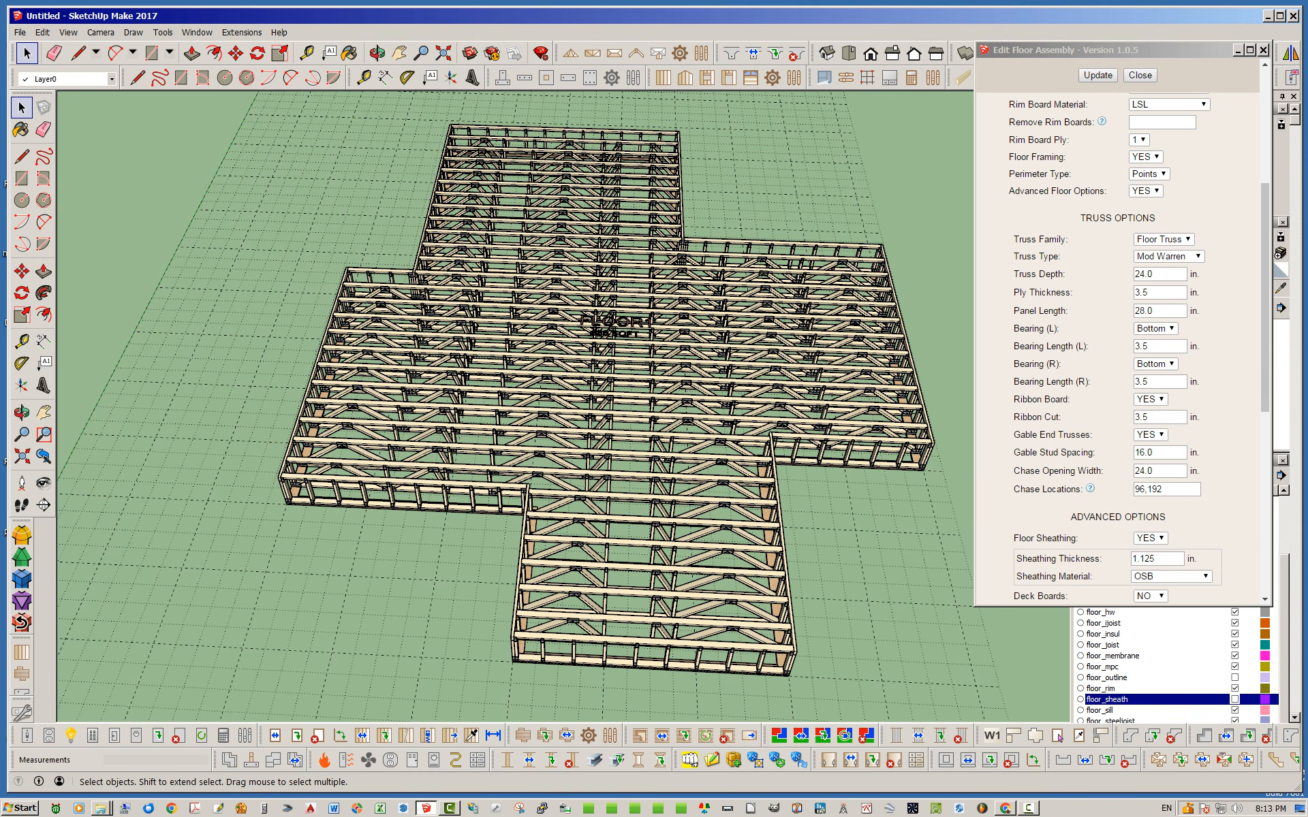
scroll(544, 381, "down", 2)
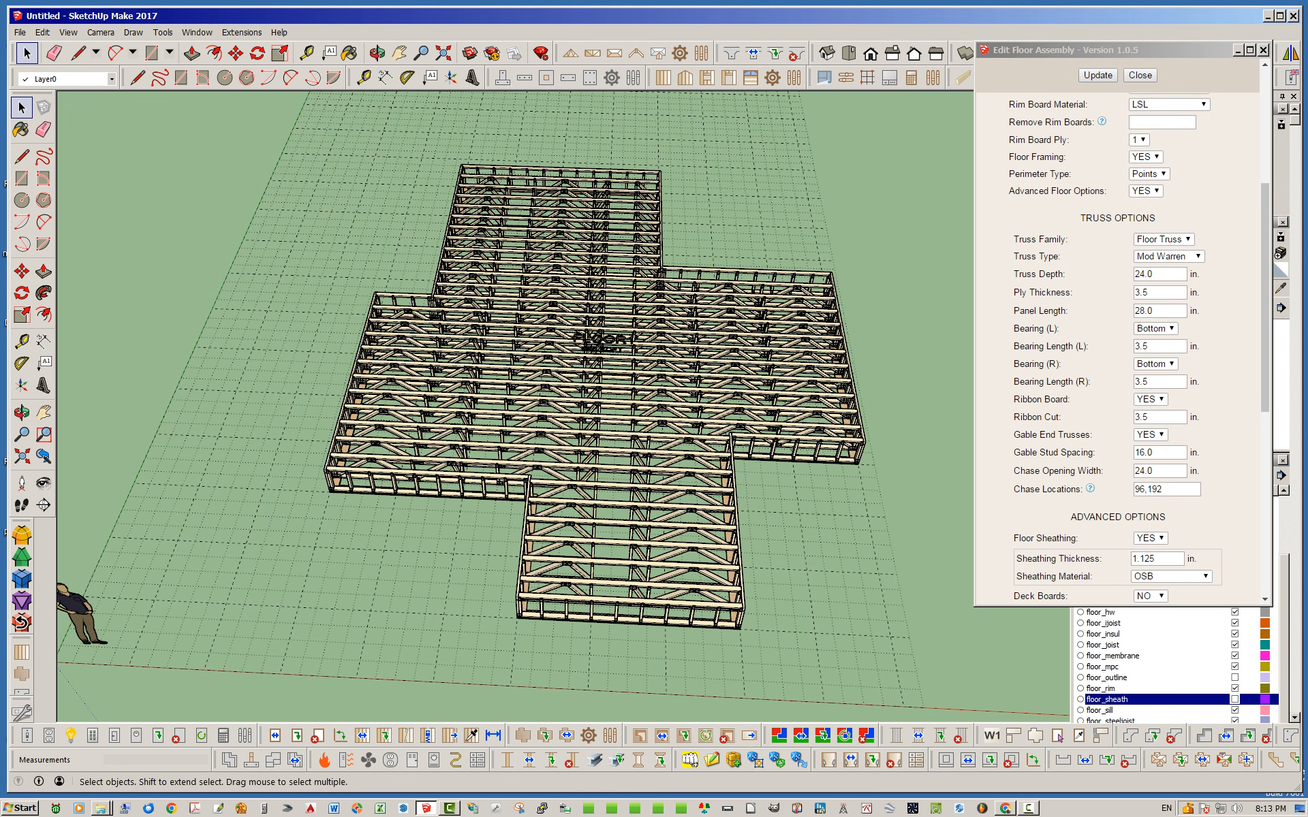
left_click(1166, 489)
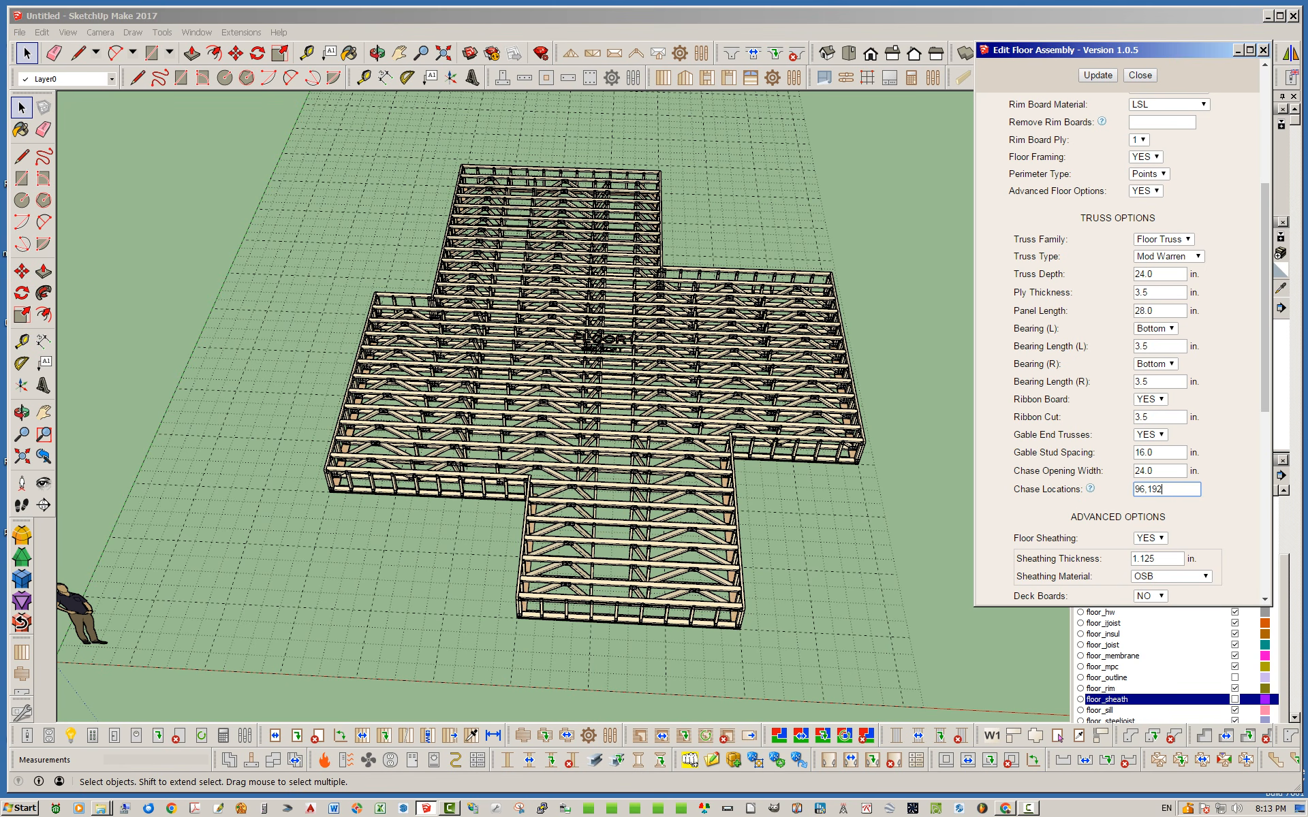
type(",288")
left_click(1098, 76)
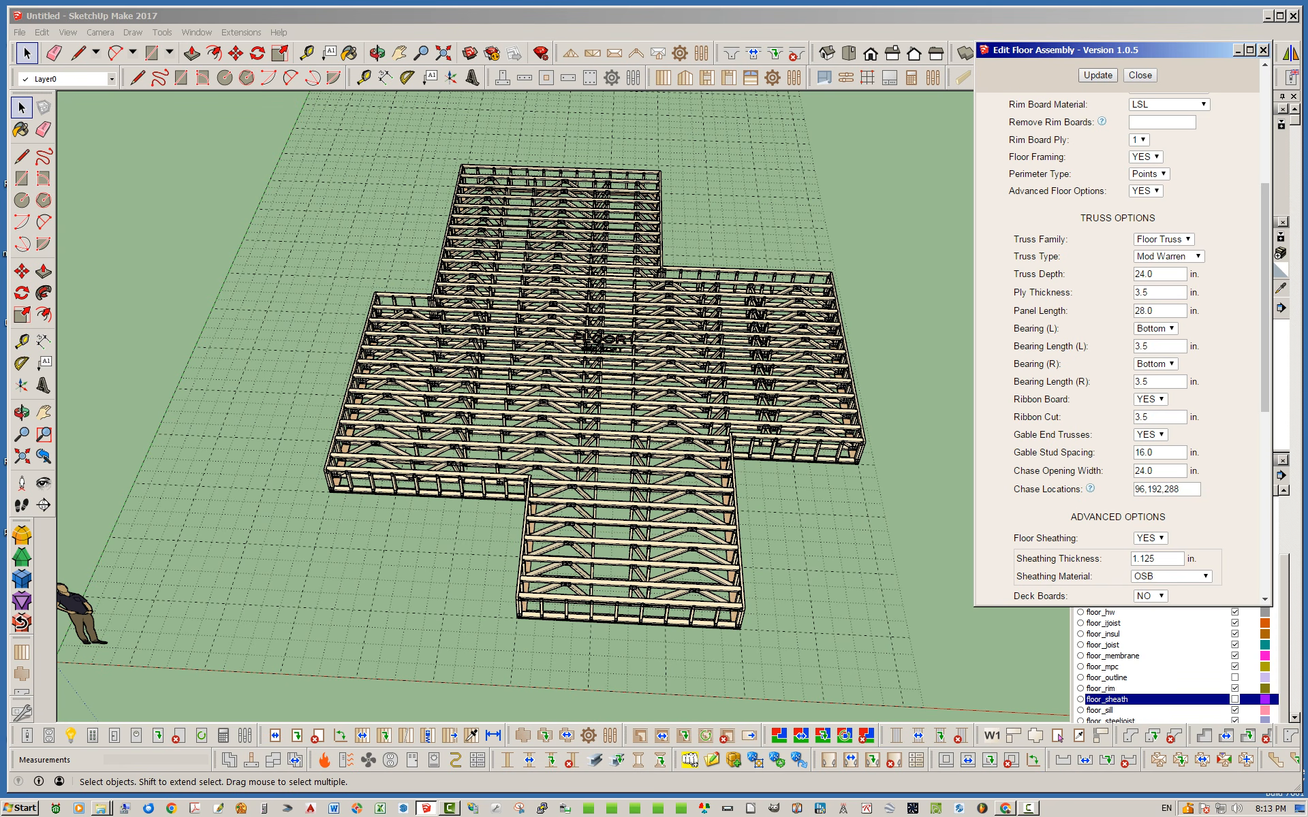
Step: Examine the chase openings running through the trusses, along with the gable end trusses, up close and across the whole floor
left_click(835, 197)
middle_click_drag(500, 481, 495, 449)
scroll(766, 371, "up", 3)
middle_click_drag(790, 361, 807, 389)
scroll(552, 398, "down", 3)
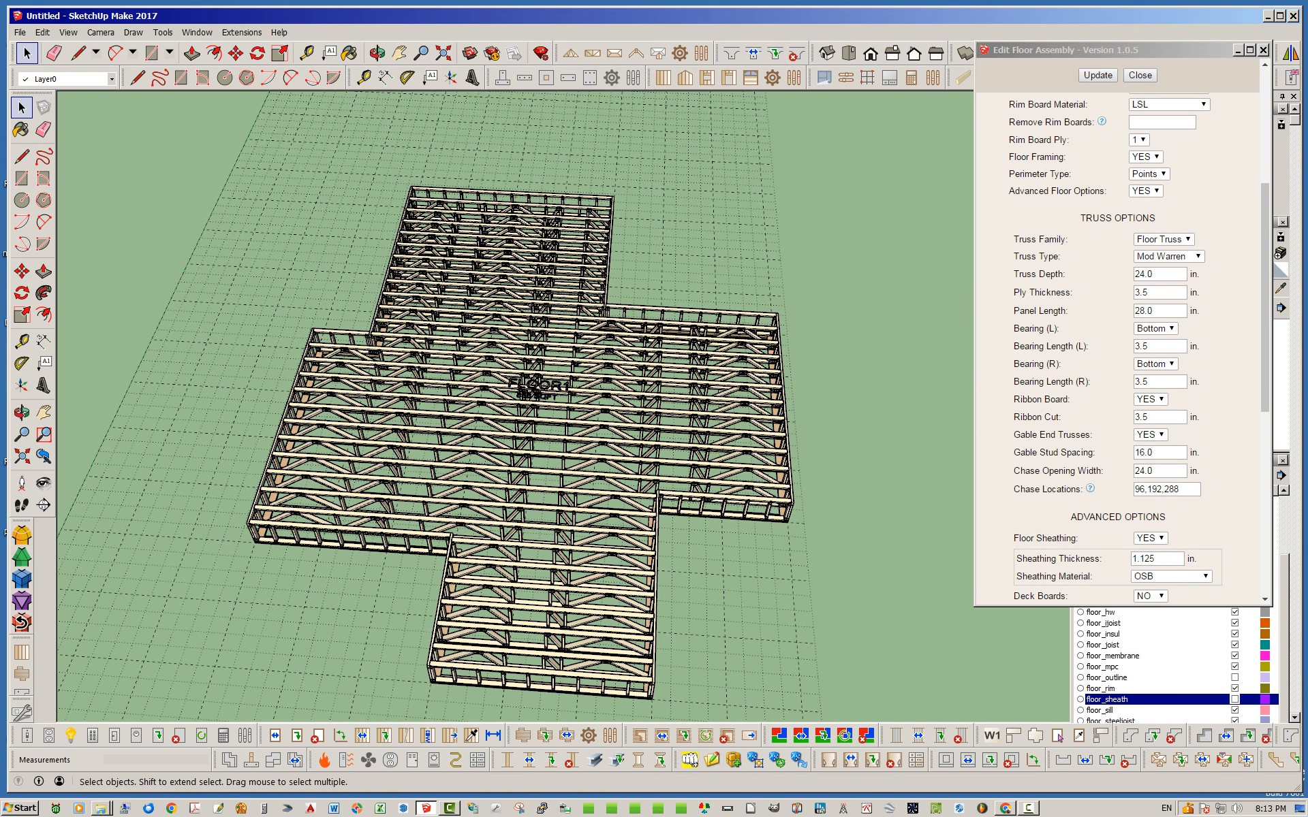
scroll(691, 483, "up", 5)
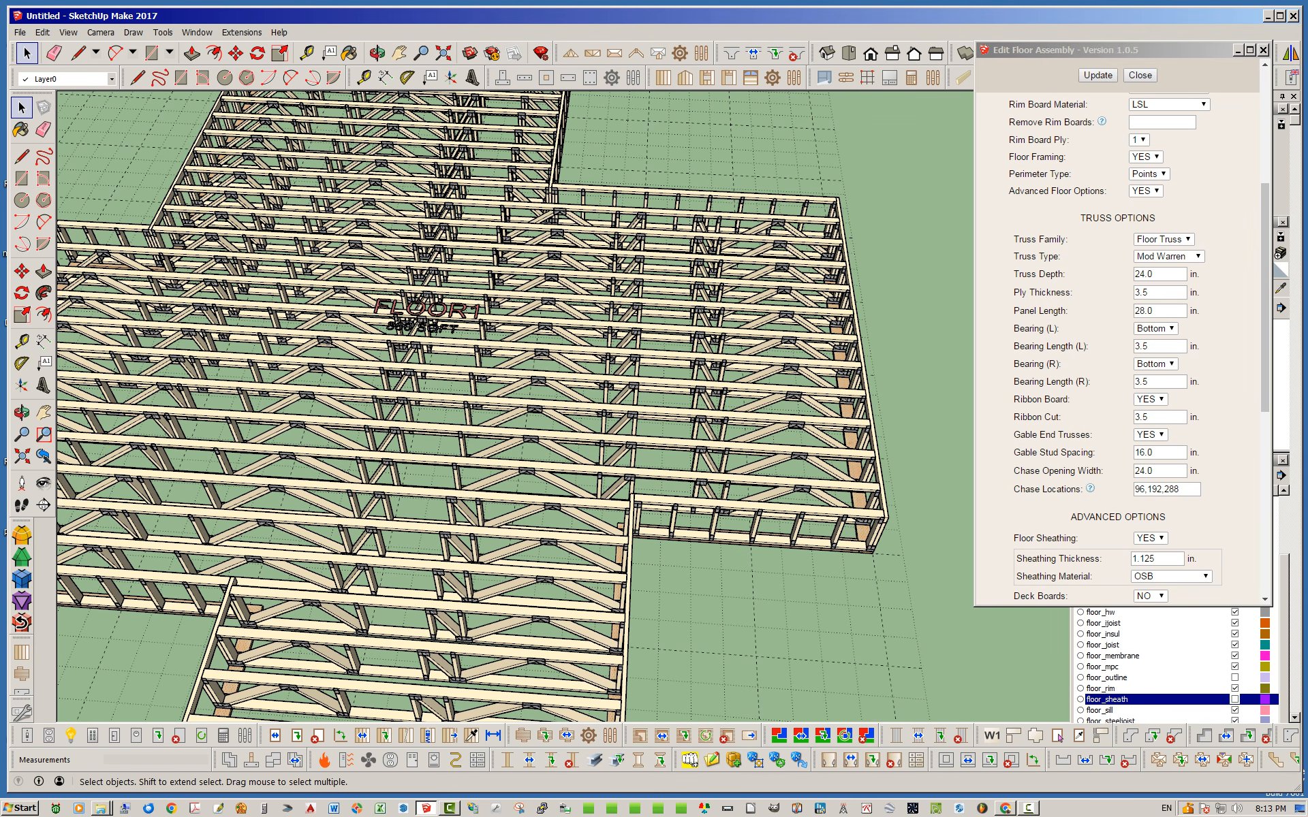
middle_click_drag(422, 299, 477, 289)
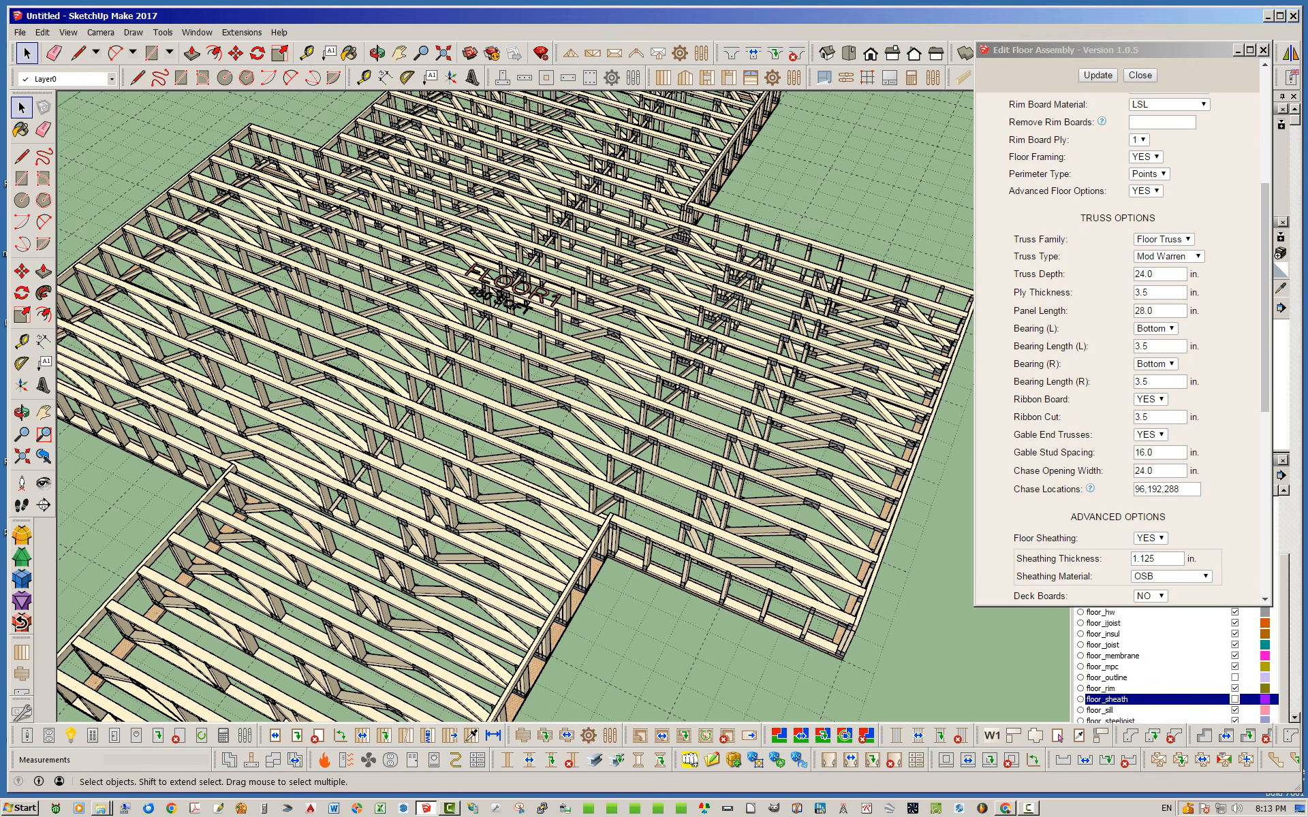
scroll(361, 470, "down", 2)
middle_click_drag(477, 422, 594, 433)
scroll(734, 358, "up", 2)
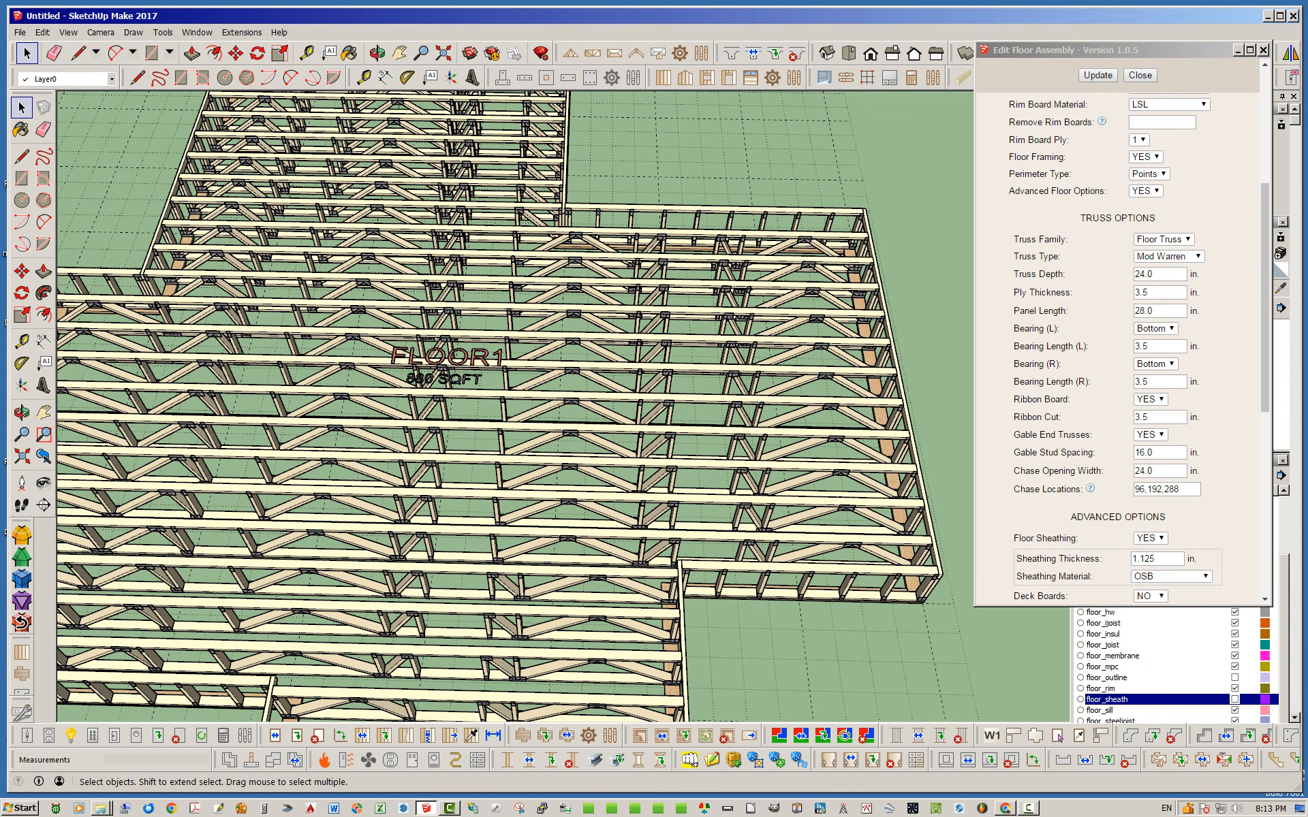
scroll(702, 317, "up", 3)
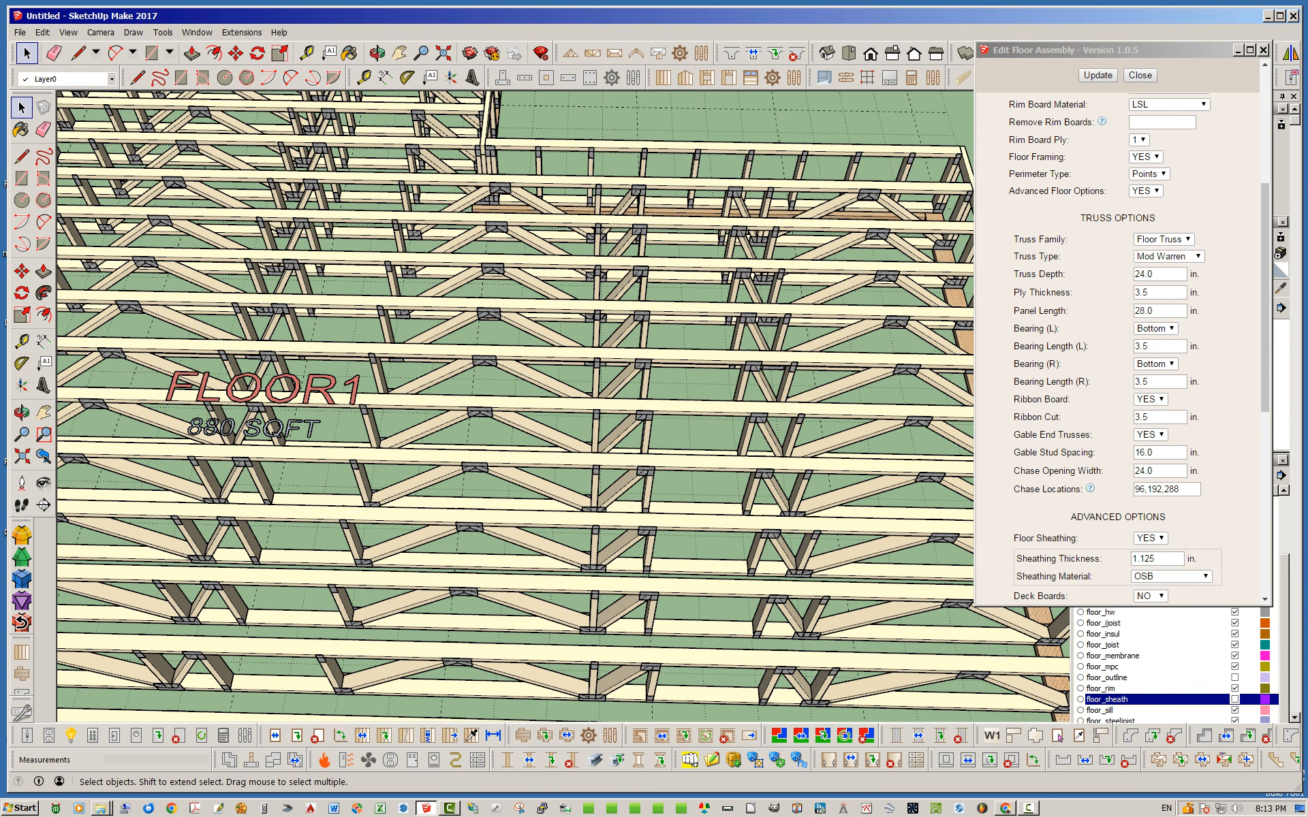
scroll(702, 317, "down", 6)
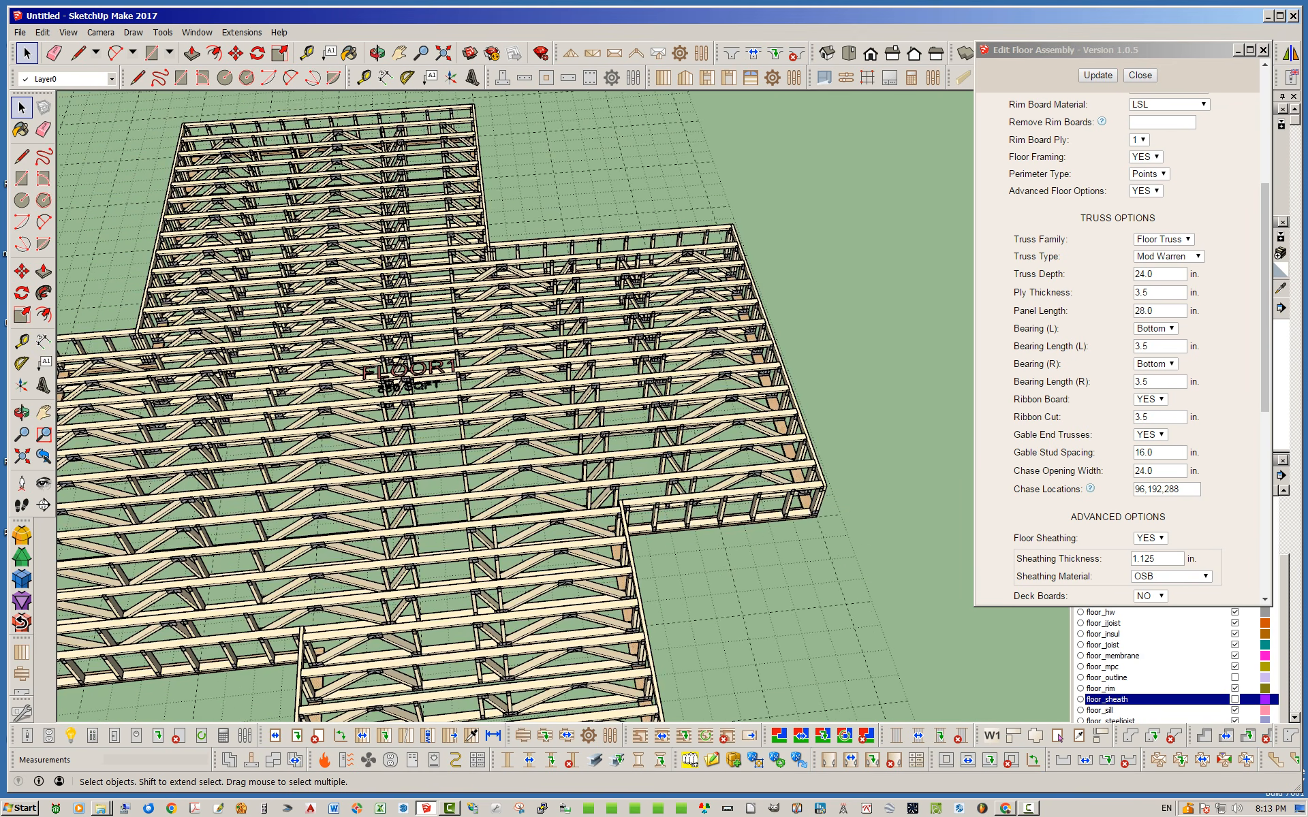
scroll(535, 324, "down", 2)
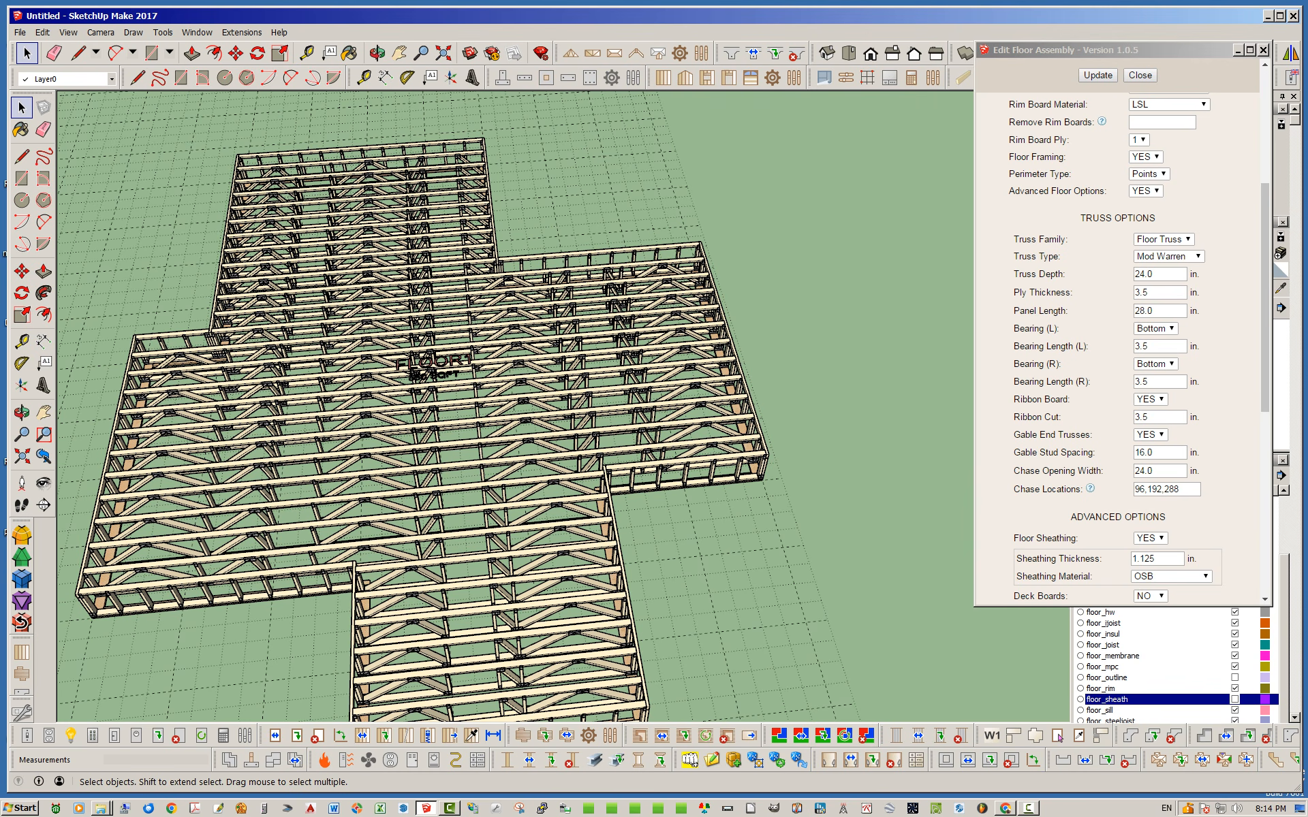
scroll(709, 388, "down", 2)
middle_click_drag(708, 388, 623, 365)
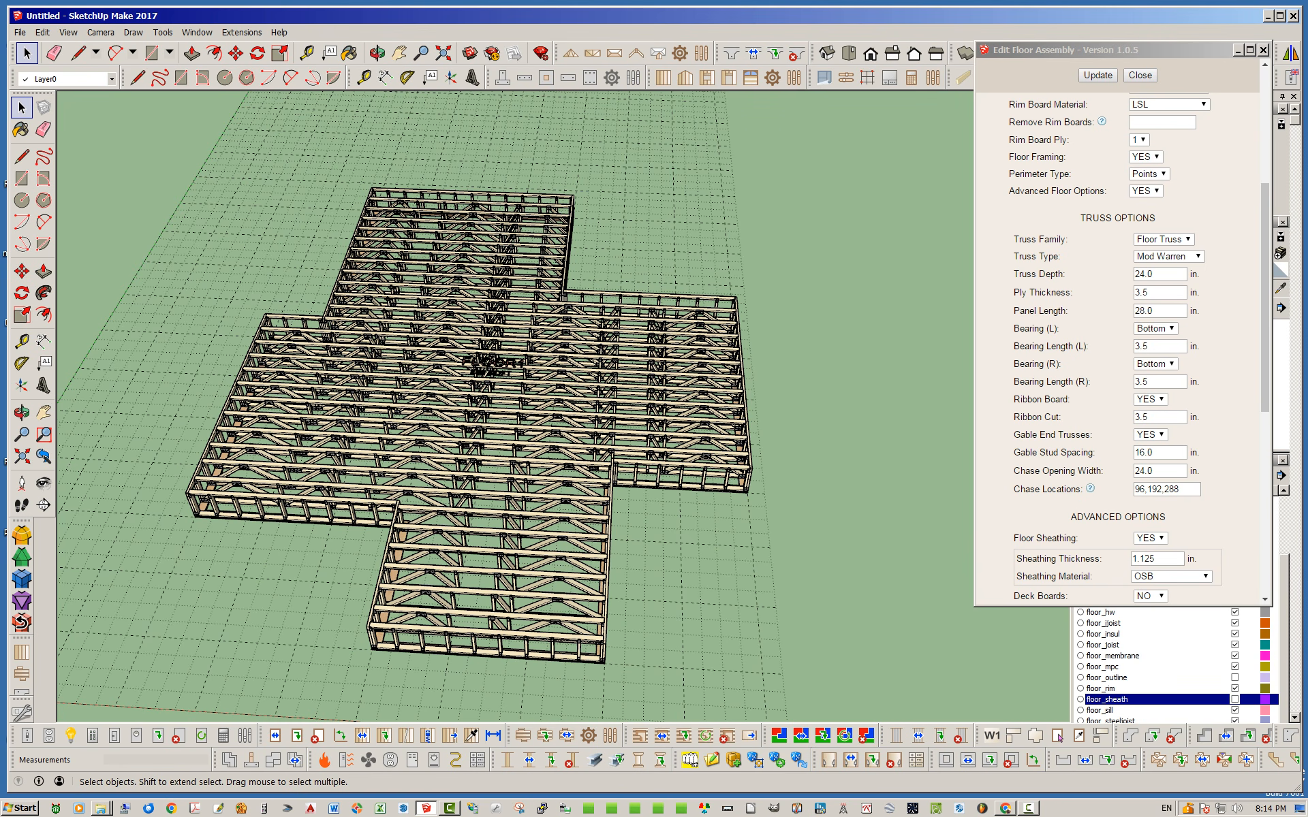
scroll(396, 642, "up", 2)
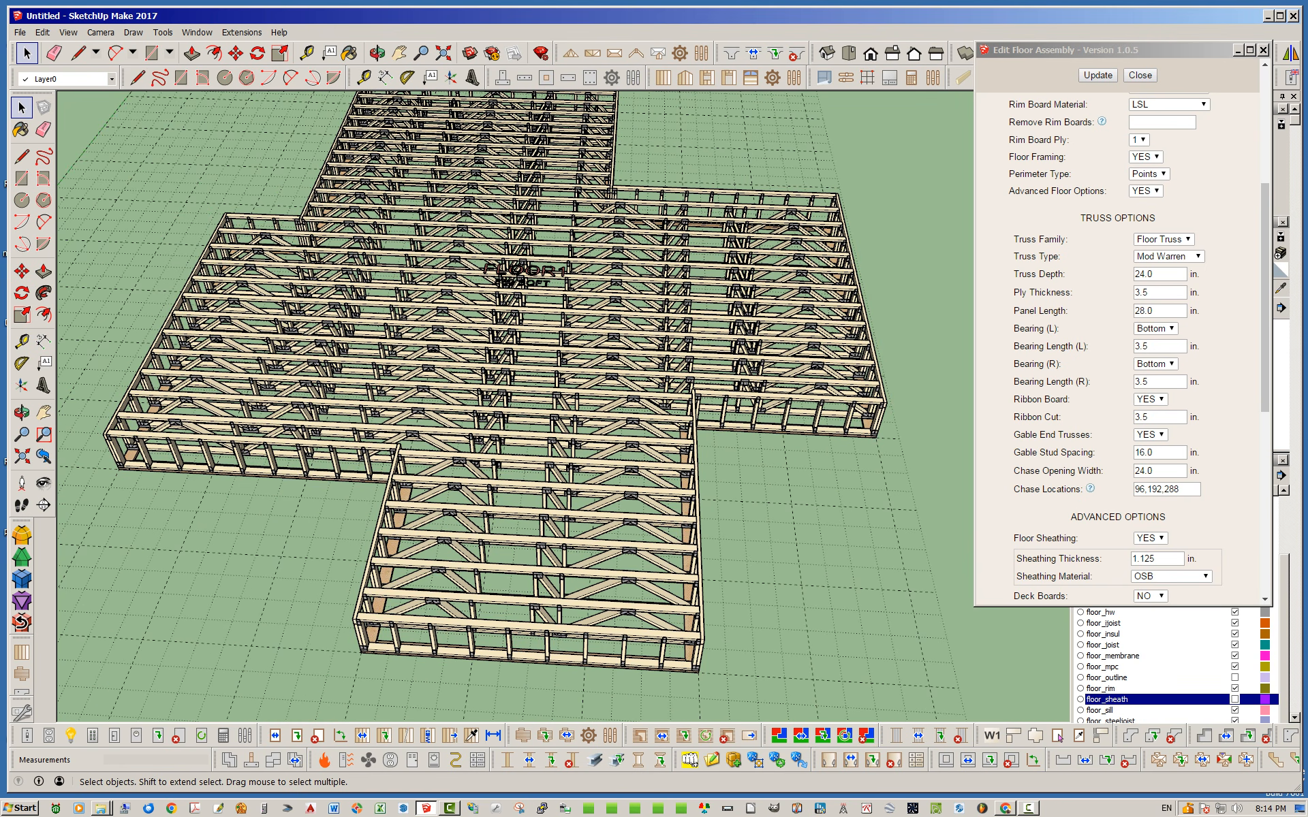
scroll(484, 482, "down", 2)
middle_click_drag(484, 482, 555, 463)
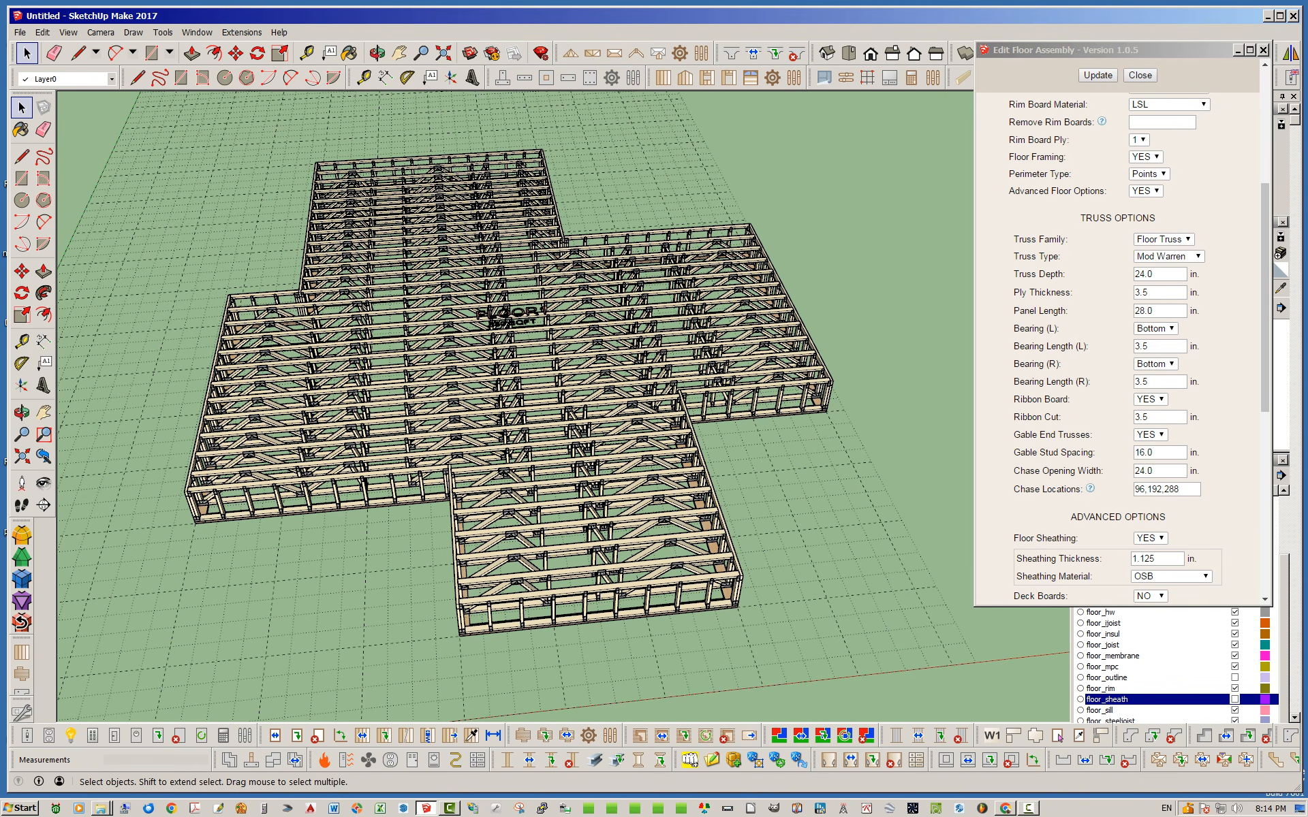
scroll(555, 463, "down", 2)
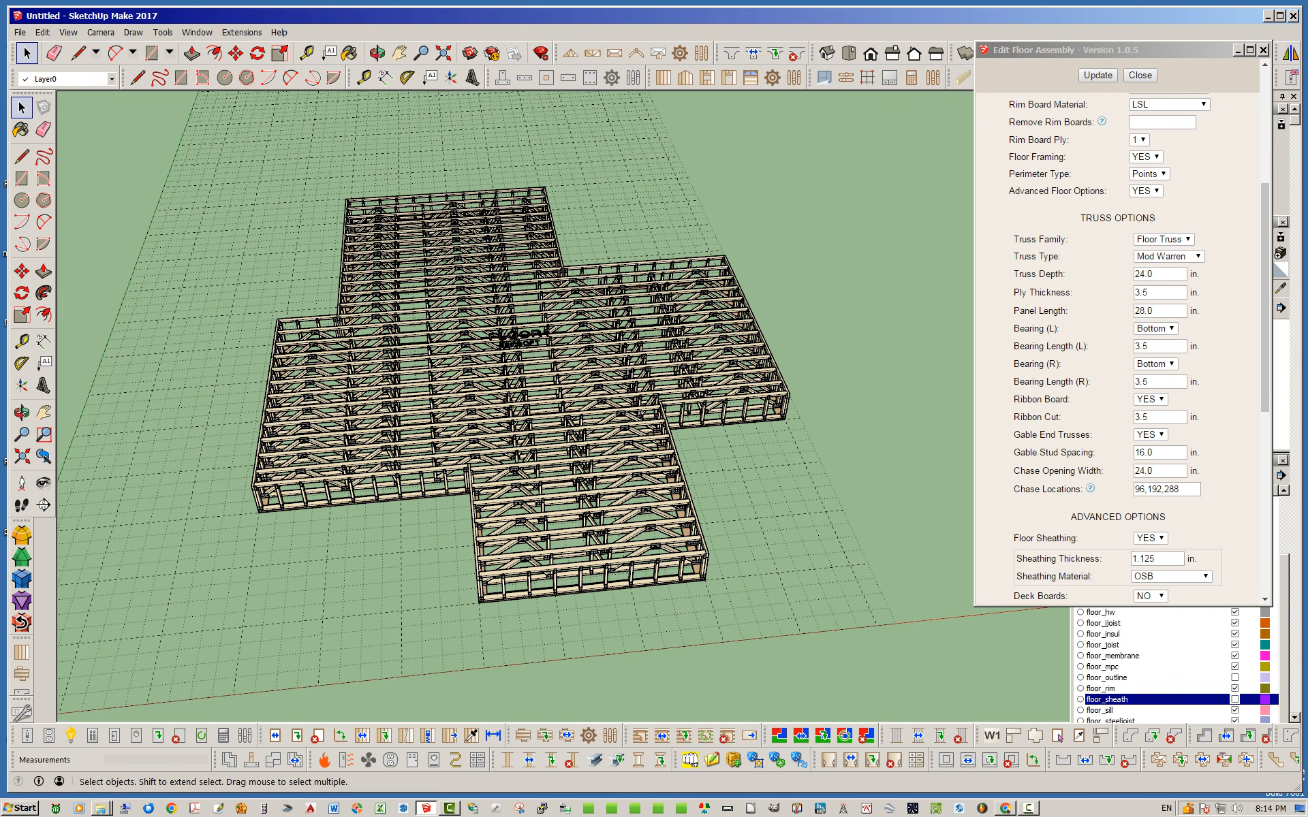
scroll(562, 378, "up", 2)
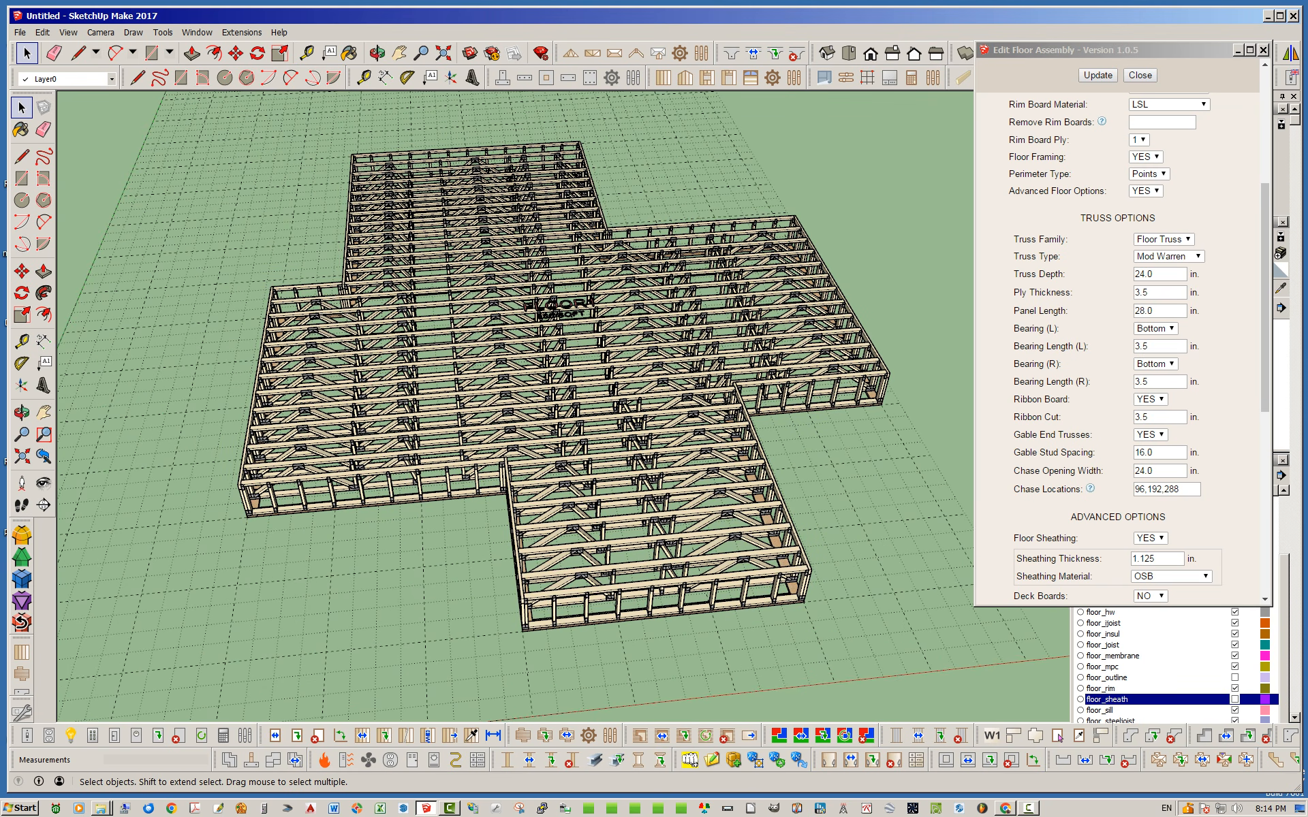
Step: Add a linear dimension from the floor's front-left corner to the first chase, placed on the ground in front of the floor
left_click(385, 77)
scroll(209, 519, "up", 1)
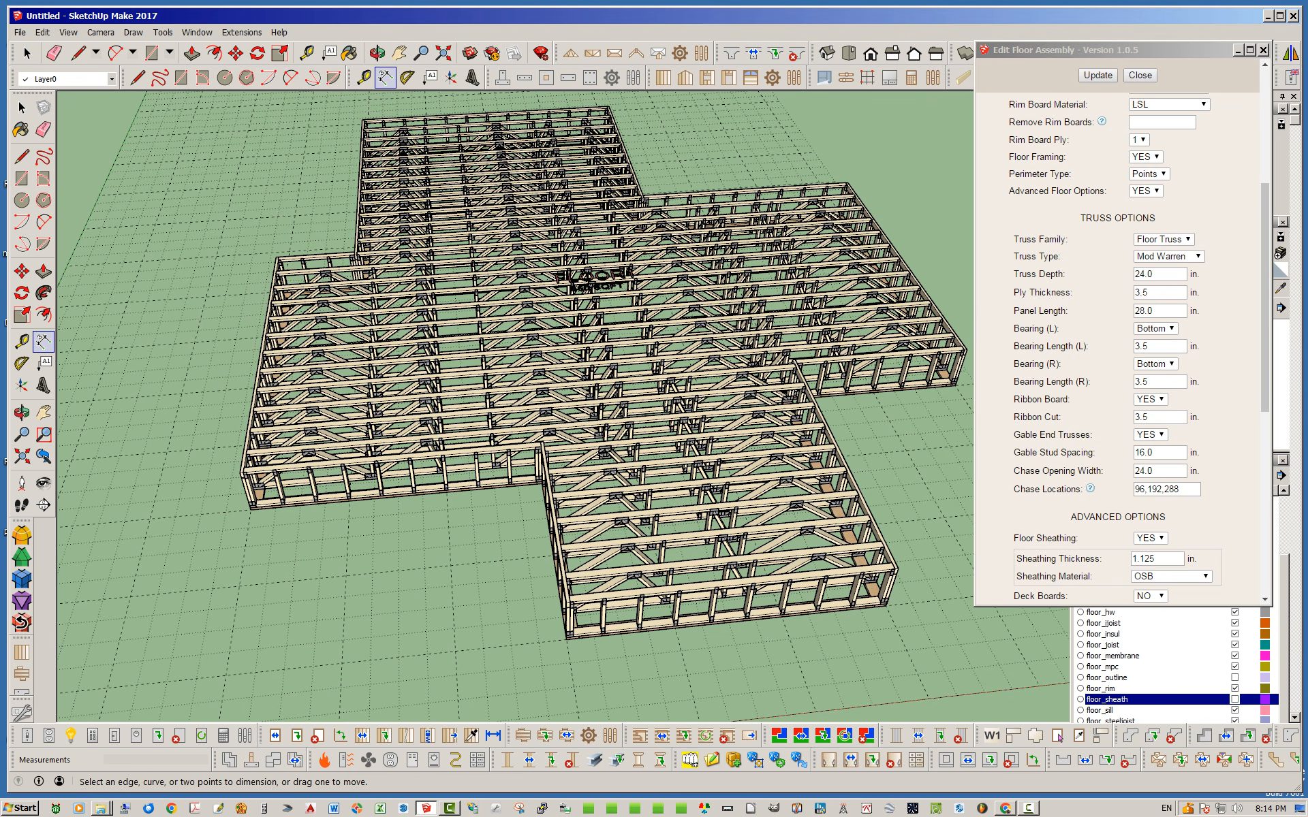
left_click(239, 586)
left_click(450, 566)
left_click(409, 596)
key("space")
Step: Examine the webs and plates around the chase openings, comparing the first chase's position with the dimension
scroll(507, 437, "up", 10)
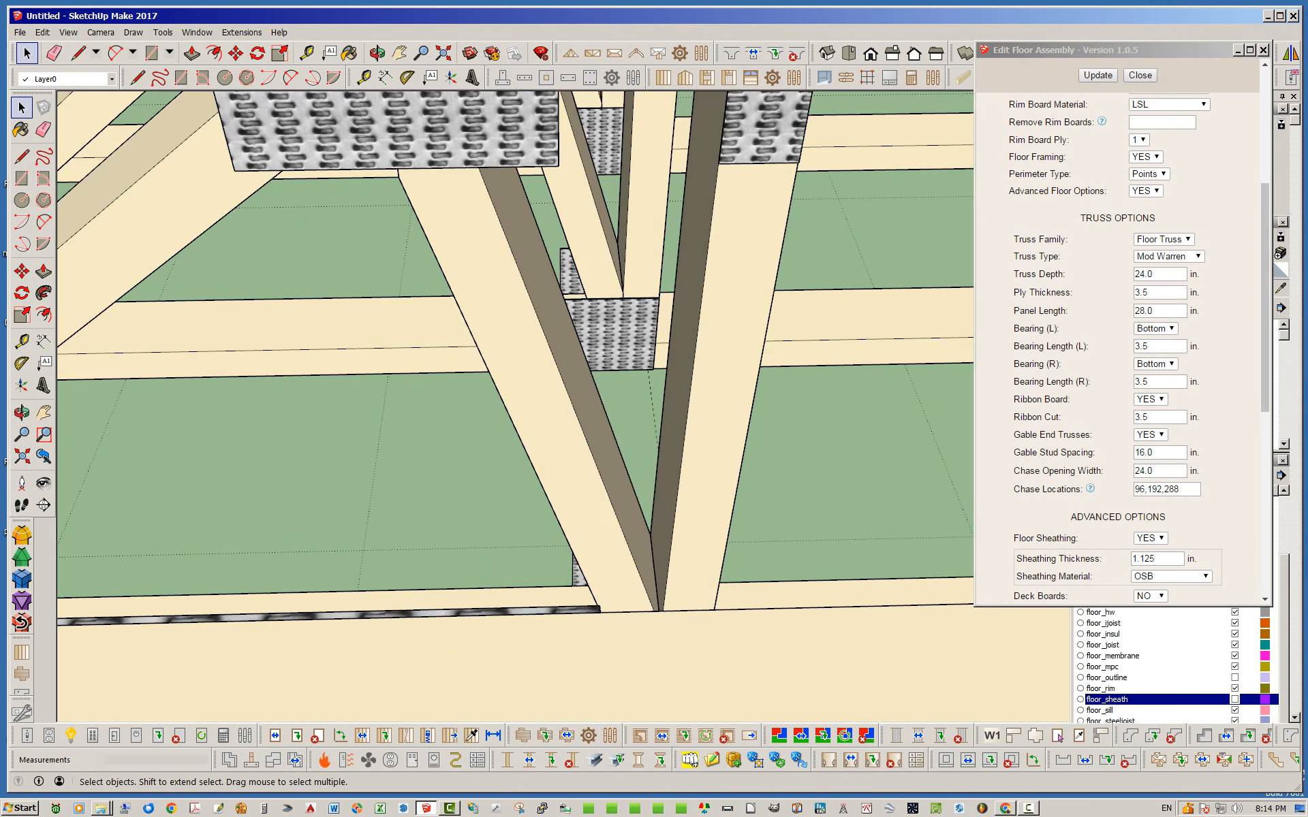
scroll(508, 437, "down", 8)
middle_click_drag(507, 437, 547, 511)
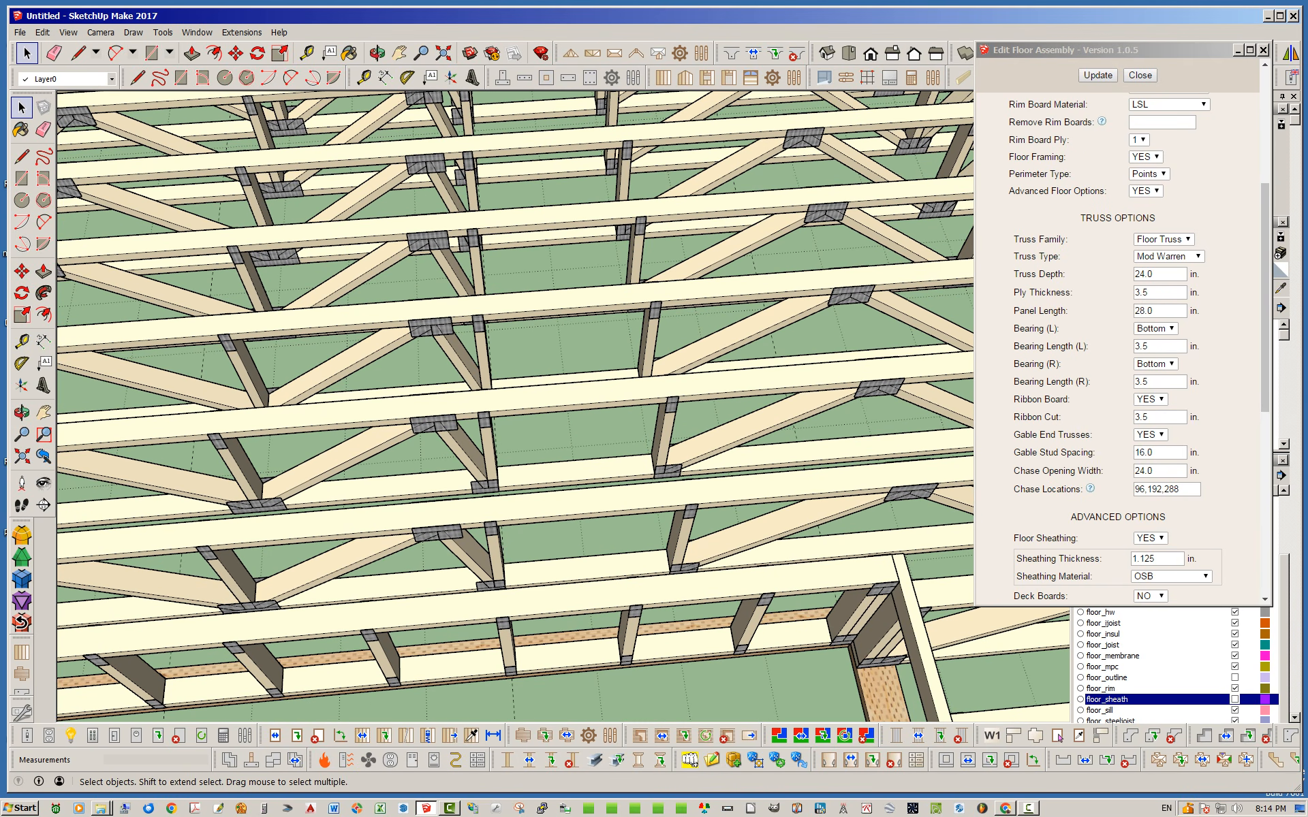
scroll(546, 511, "down", 10)
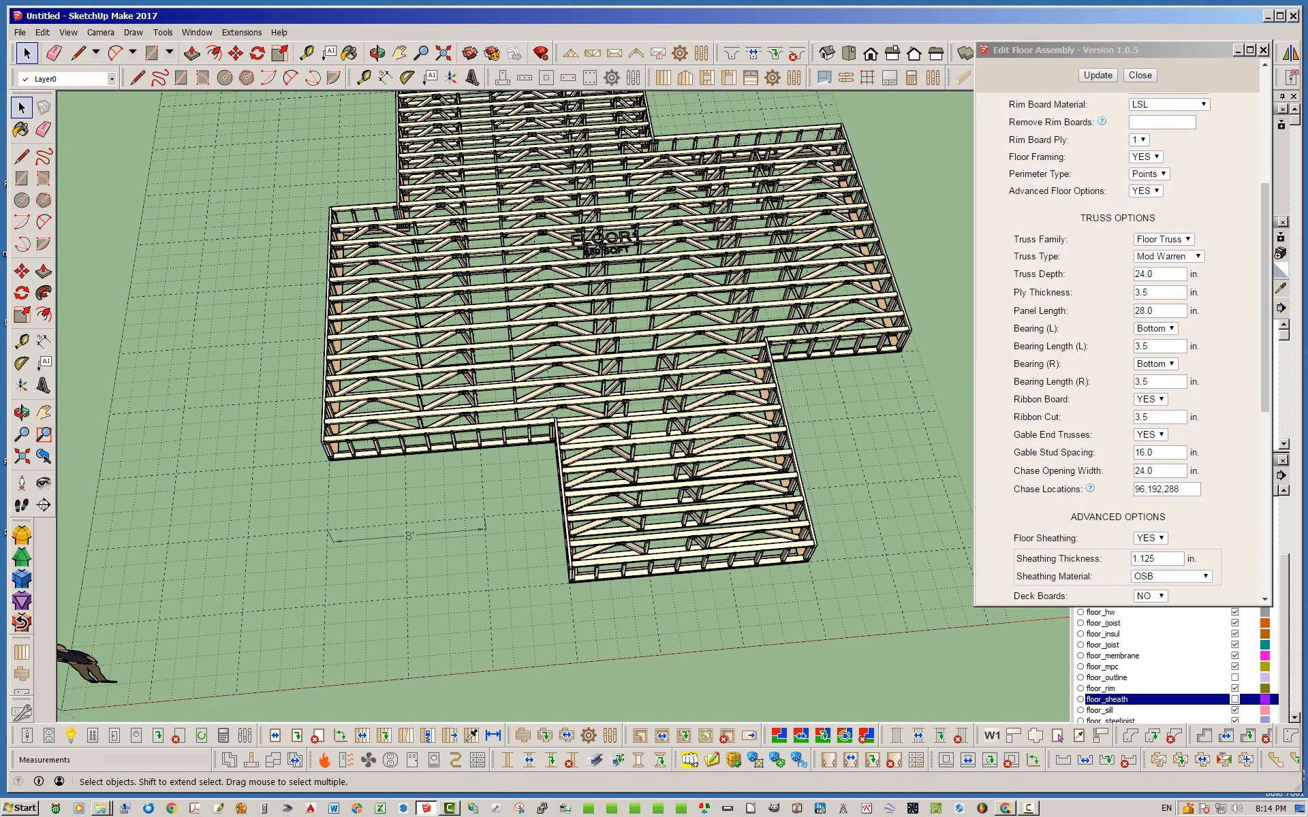
scroll(449, 361, "down", 3)
middle_click_drag(547, 511, 548, 495)
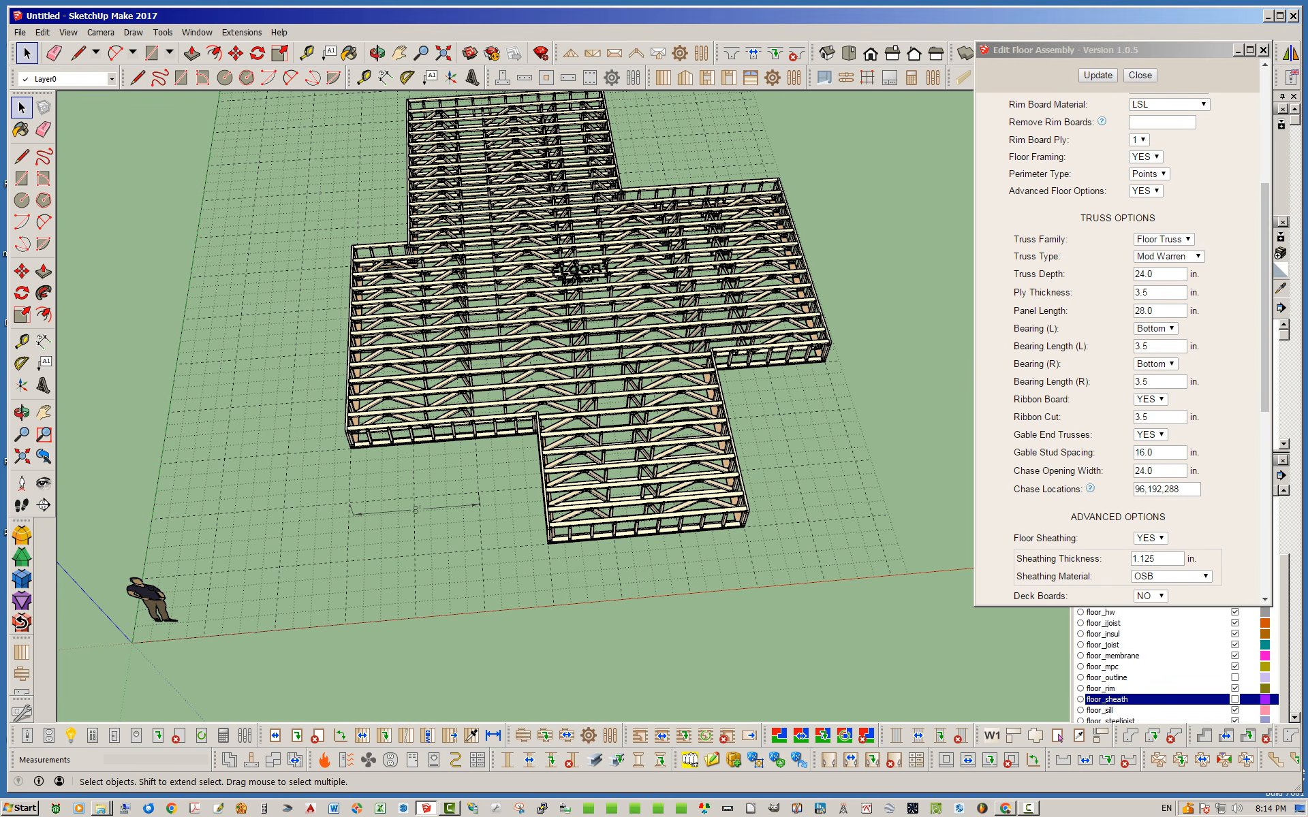
Step: Examine the truss framing across the floor and up close at the front inside corner where the ribbon board meets the gable end truss
middle_click_drag(613, 341, 514, 307)
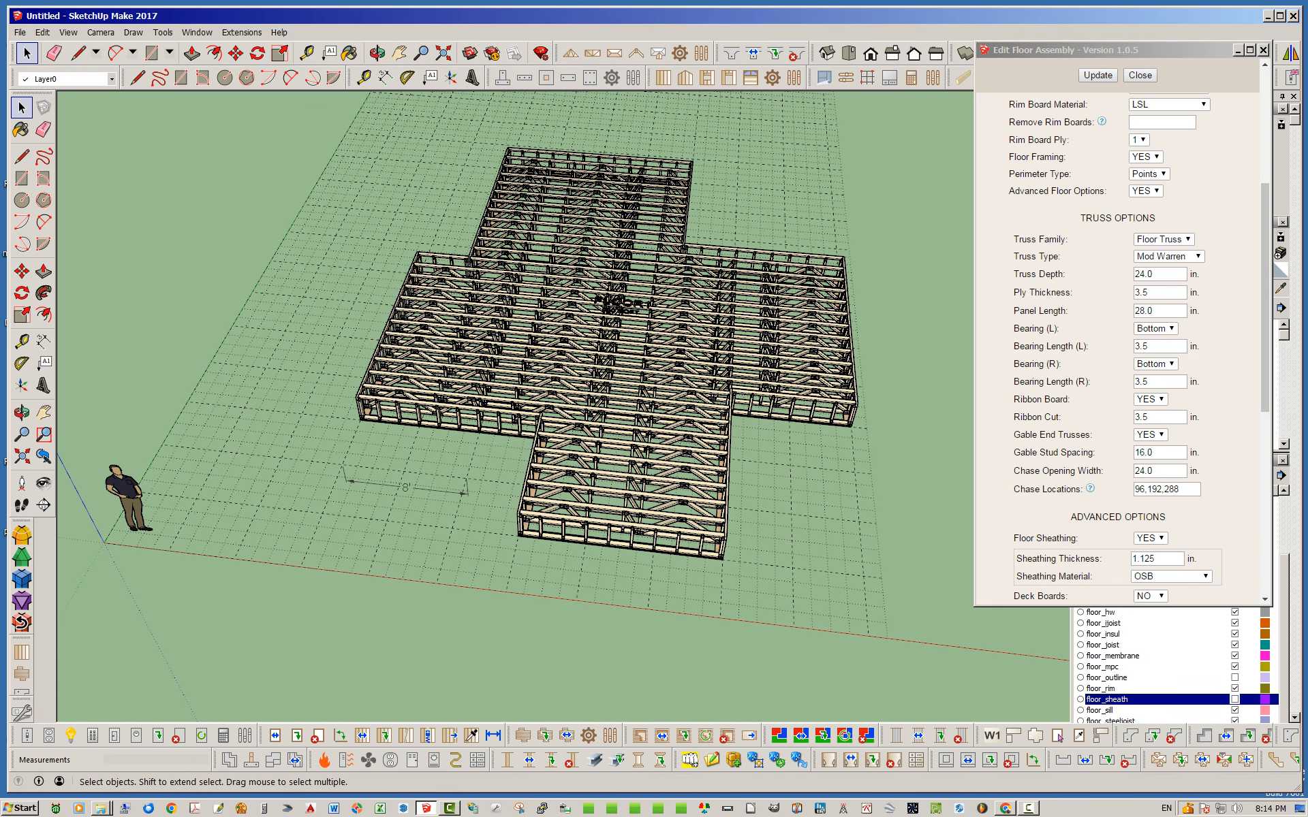
middle_click_drag(518, 309, 615, 359)
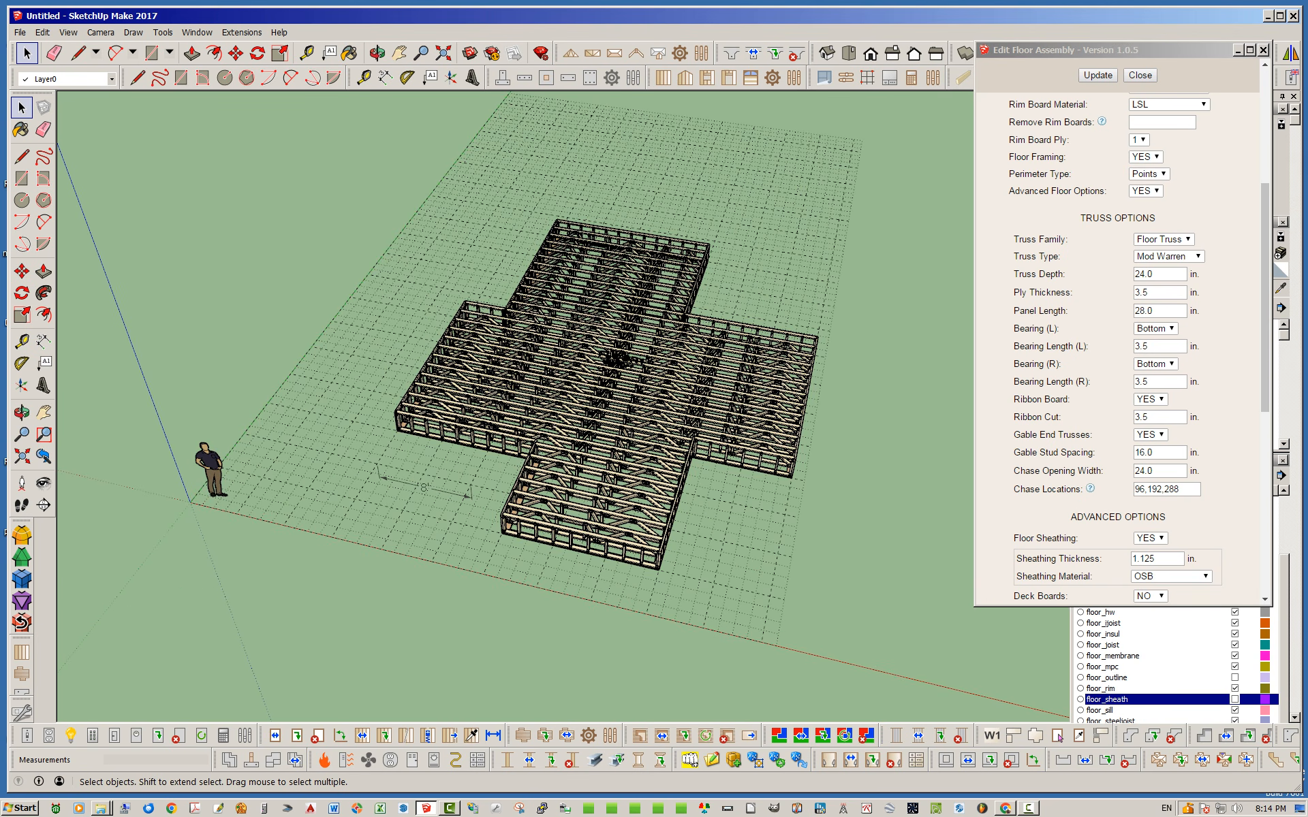
scroll(613, 340, "up", 3)
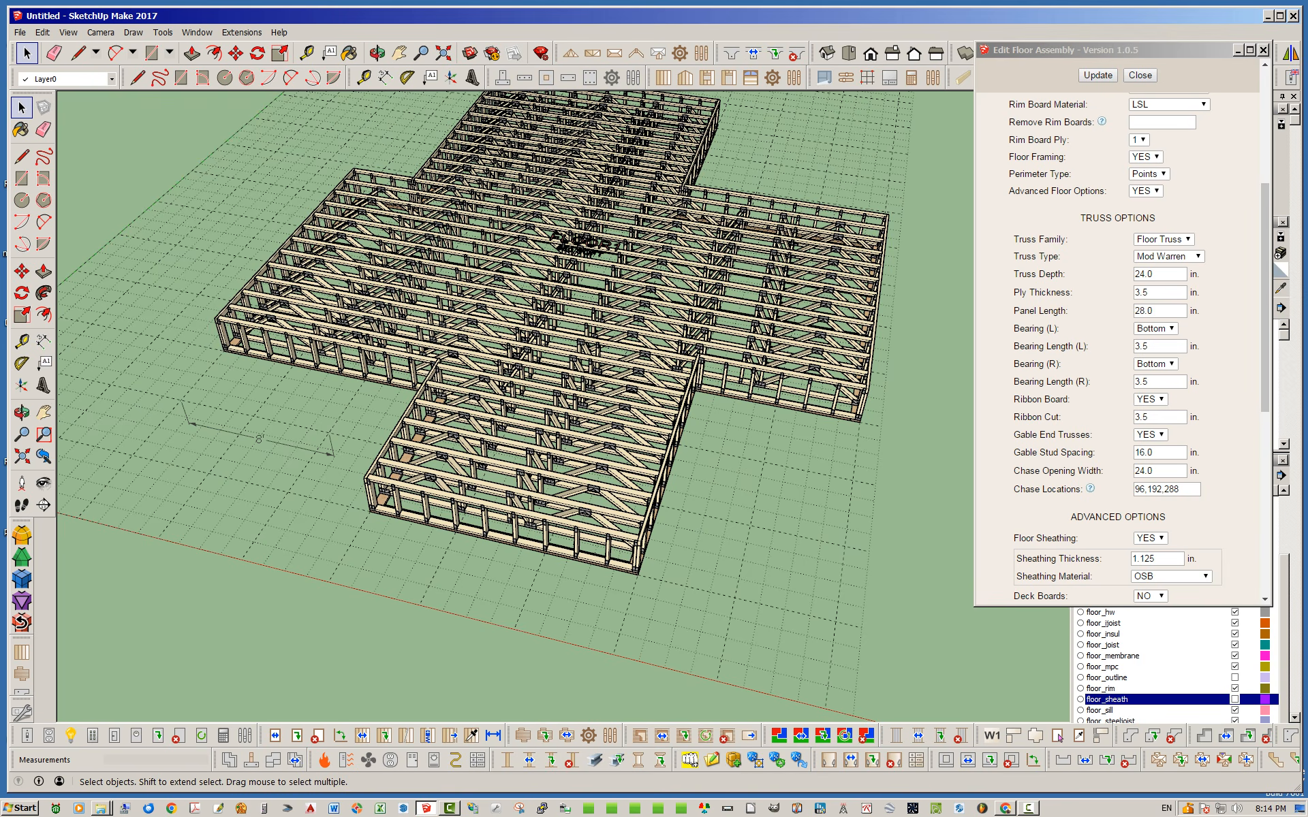
middle_click_drag(613, 340, 471, 360)
scroll(436, 274, "up", 5)
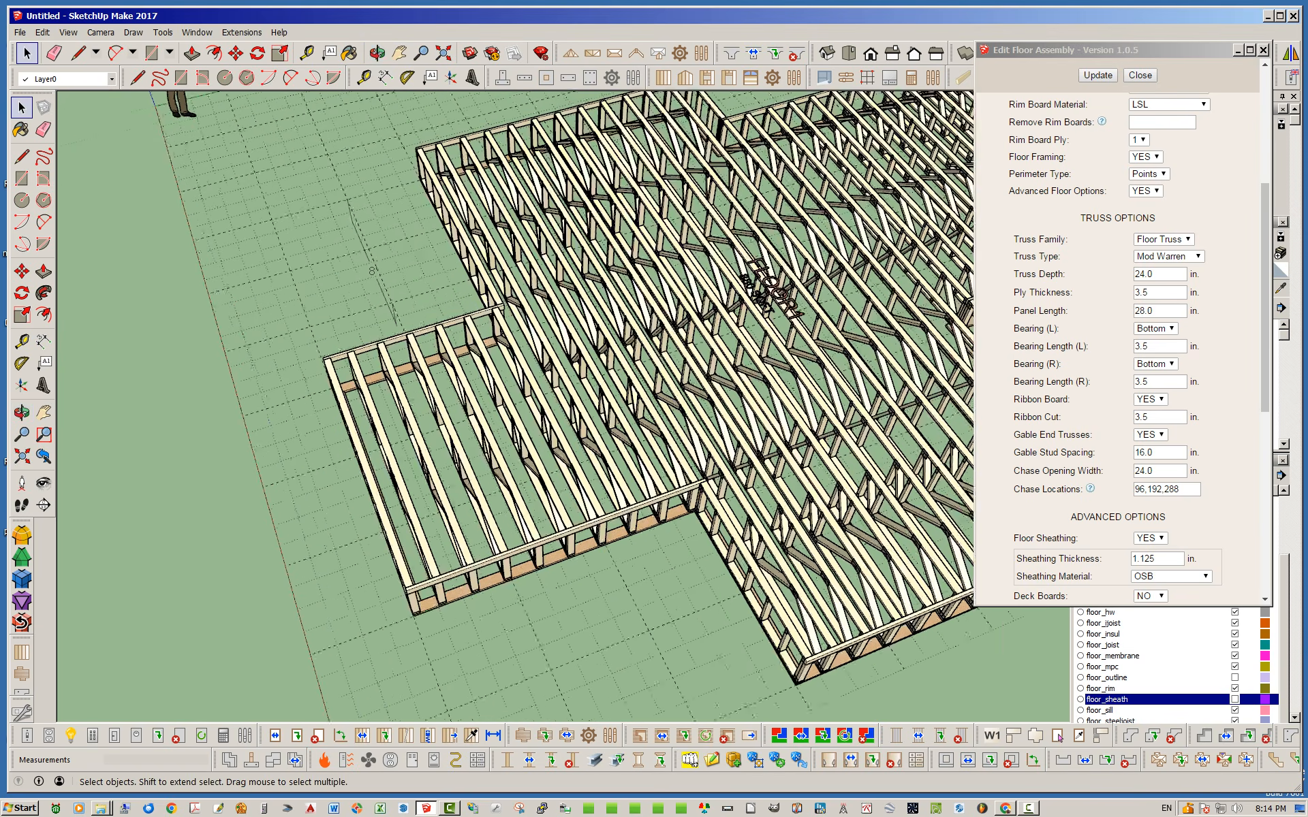
scroll(579, 340, "up", 8)
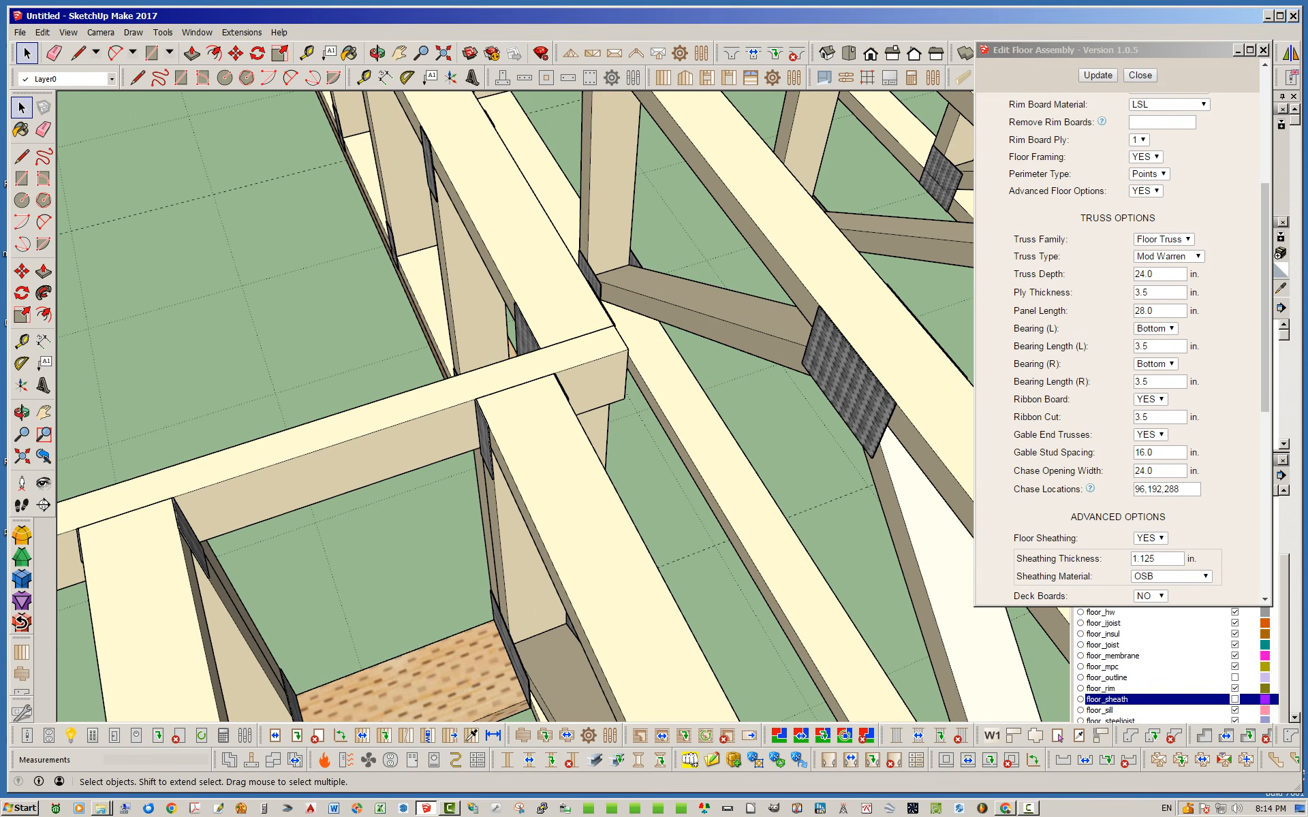
middle_click_drag(586, 347, 402, 371)
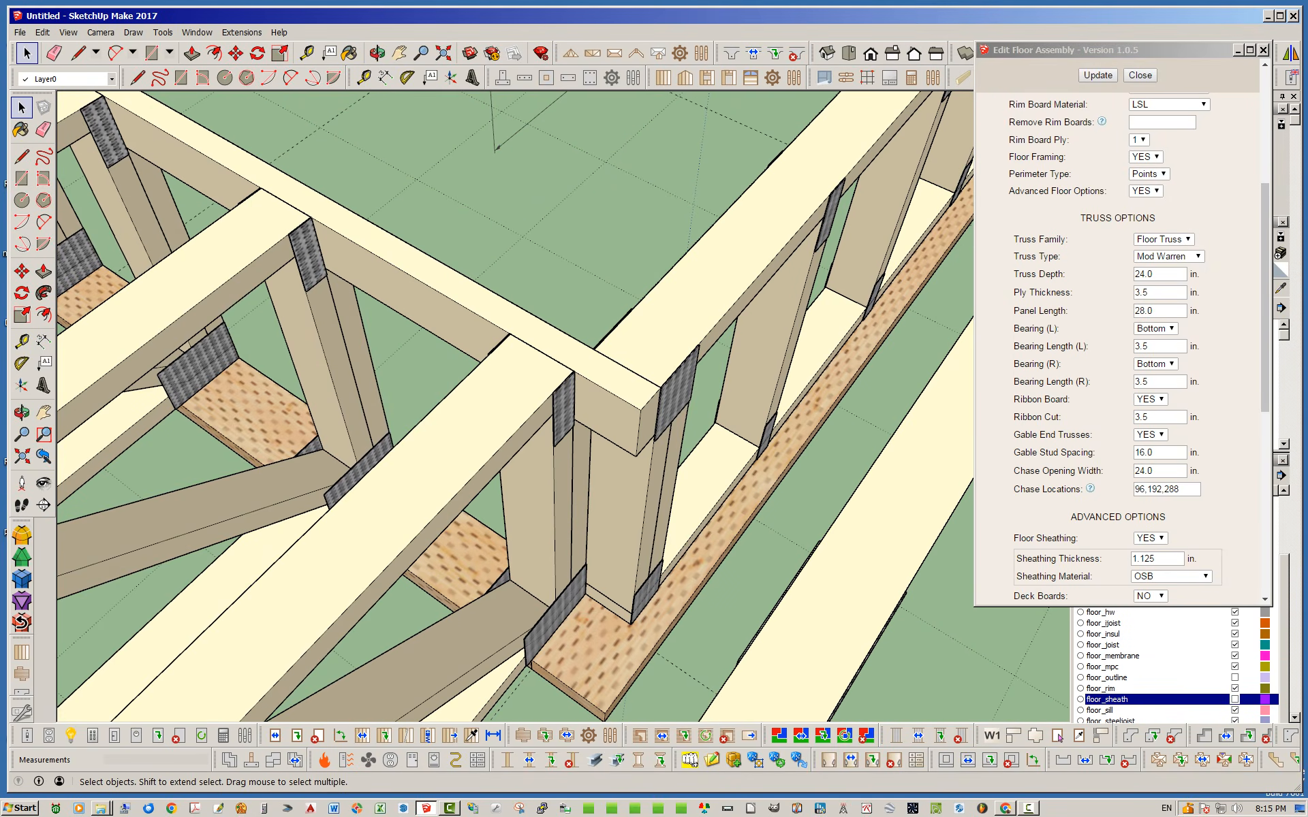
scroll(599, 368, "down", 3)
middle_click_drag(599, 368, 504, 358)
scroll(642, 387, "up", 3)
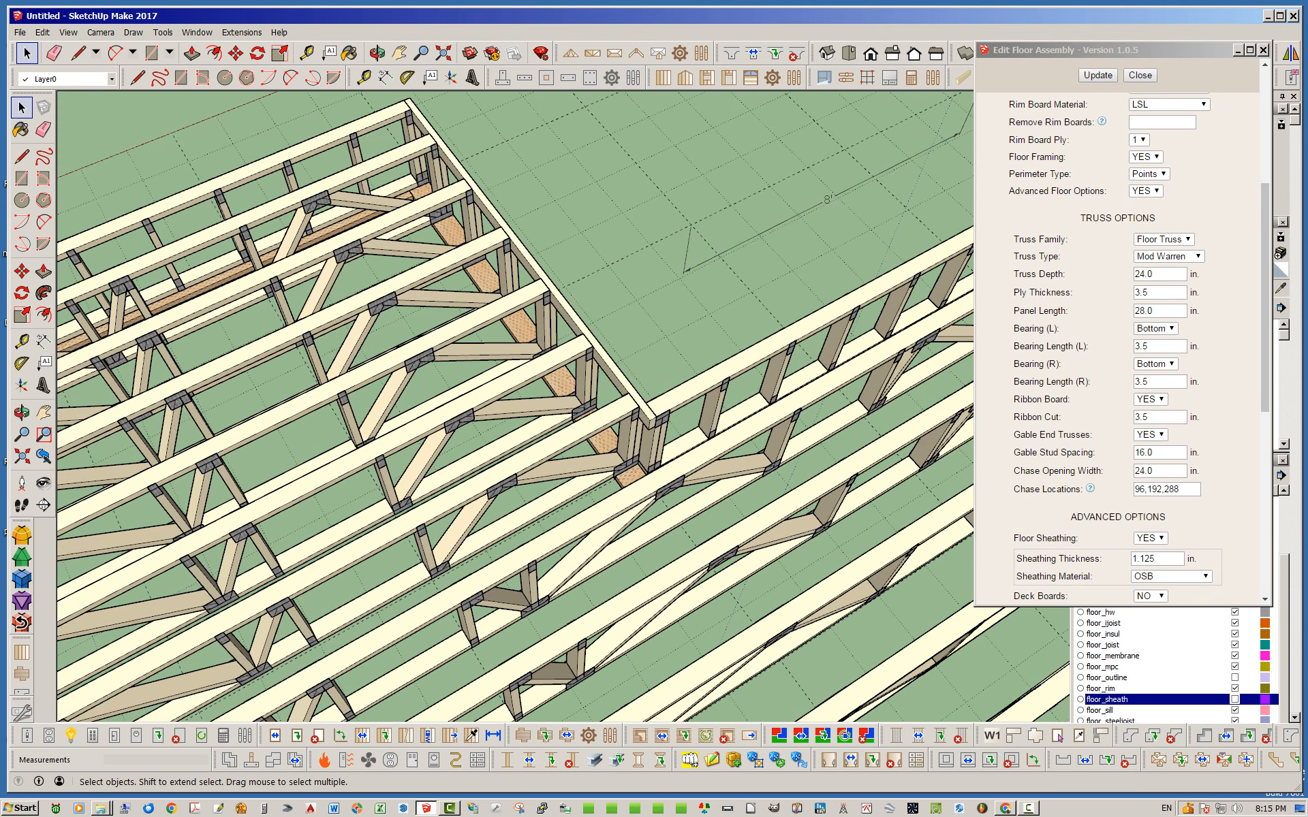
middle_click_drag(477, 368, 671, 408)
middle_click_drag(470, 395, 783, 354)
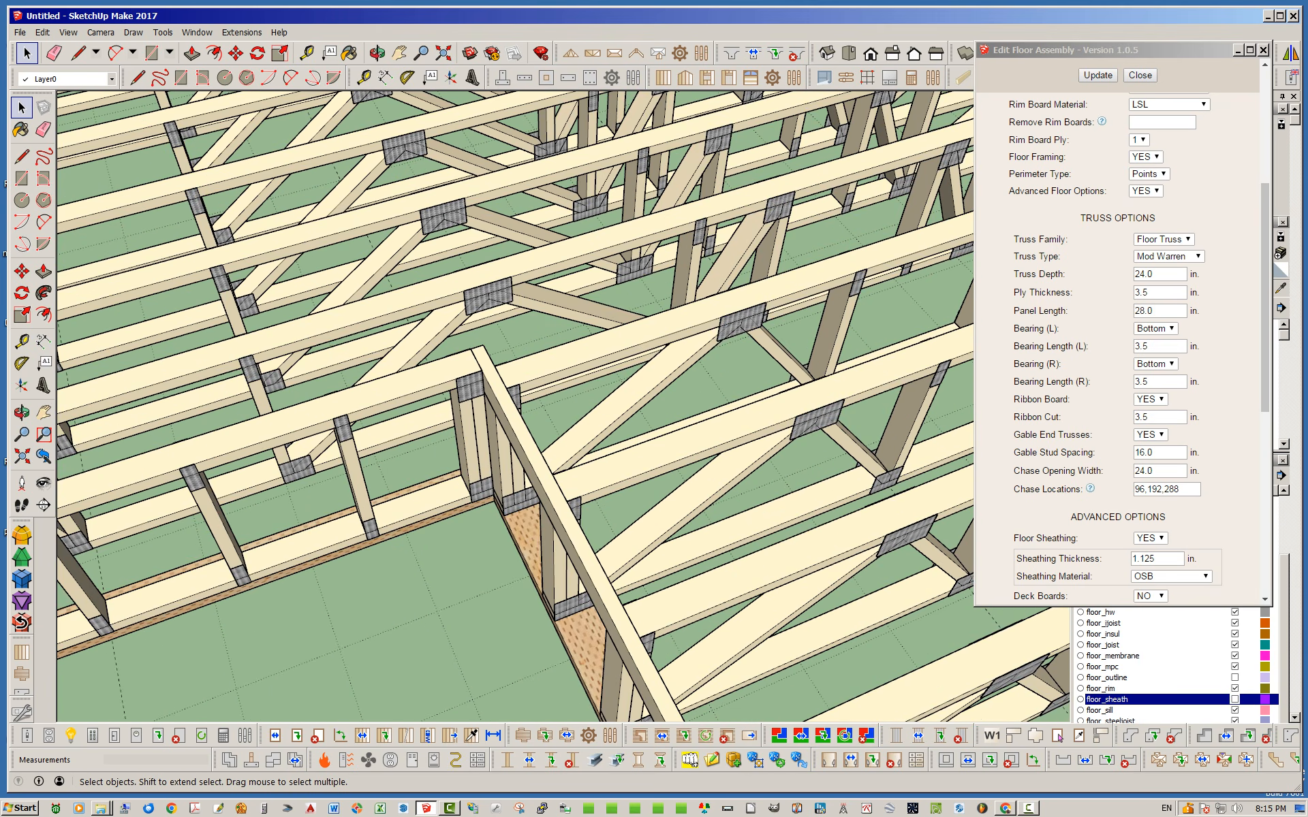
middle_click_drag(504, 395, 606, 398)
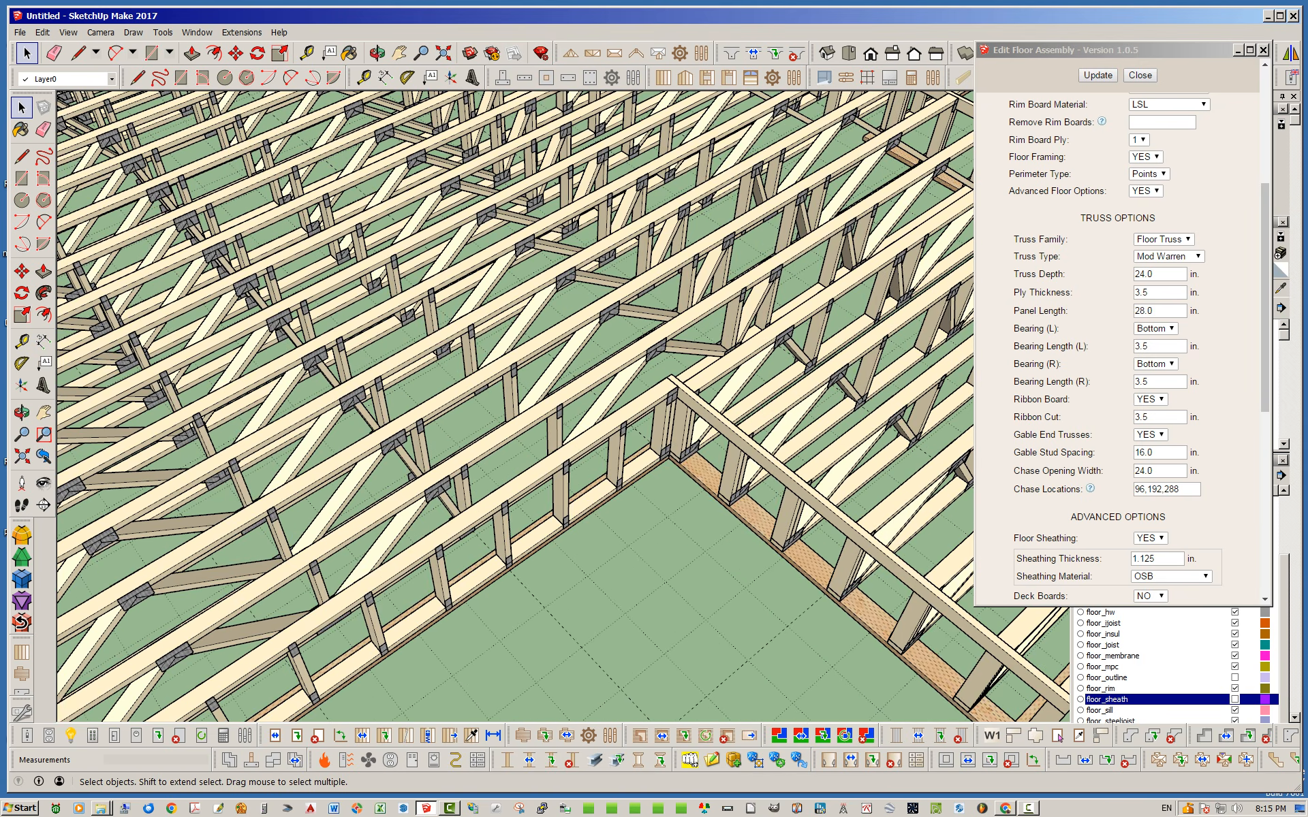
scroll(671, 408, "down", 3)
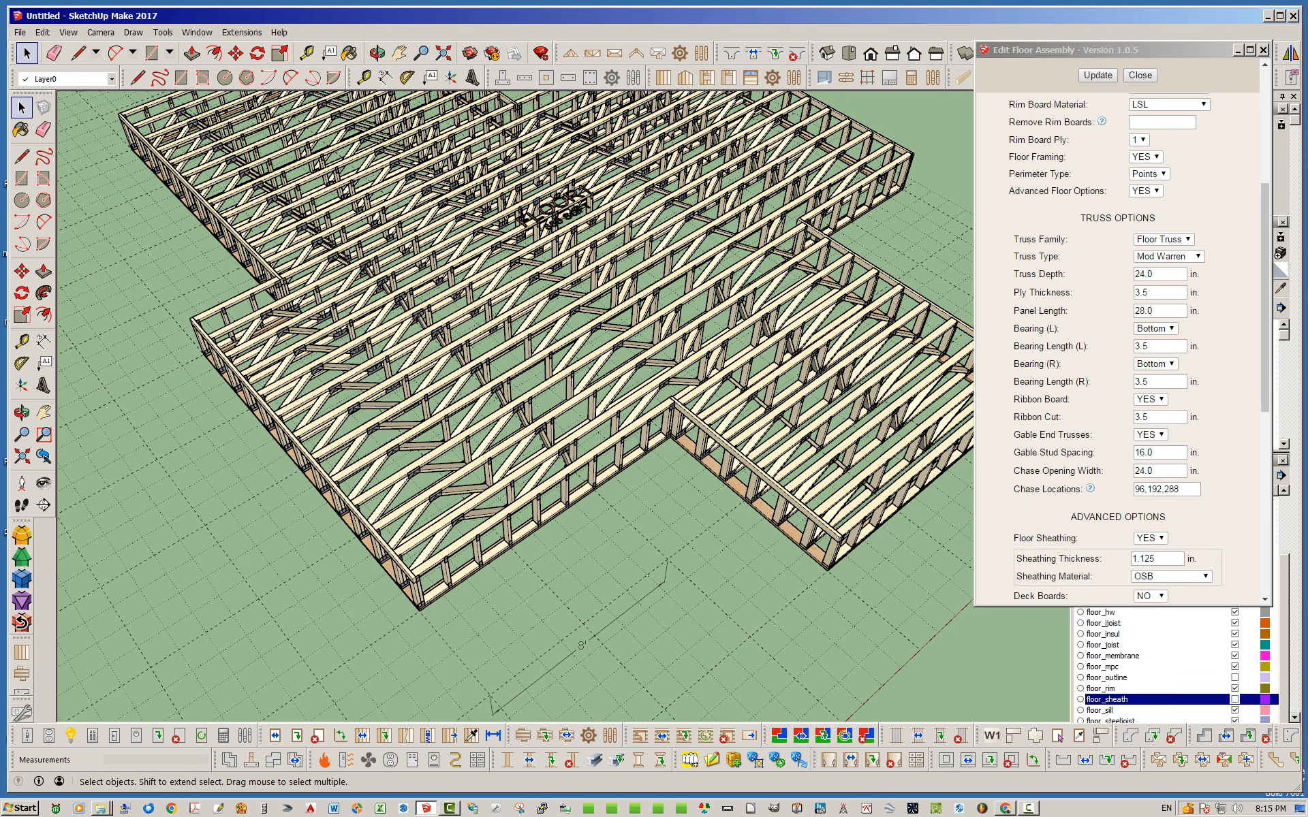
Step: Examine the gable end truss, ribbon board and sill plate up close at the rear inside corner of the floor
scroll(258, 262, "up", 9)
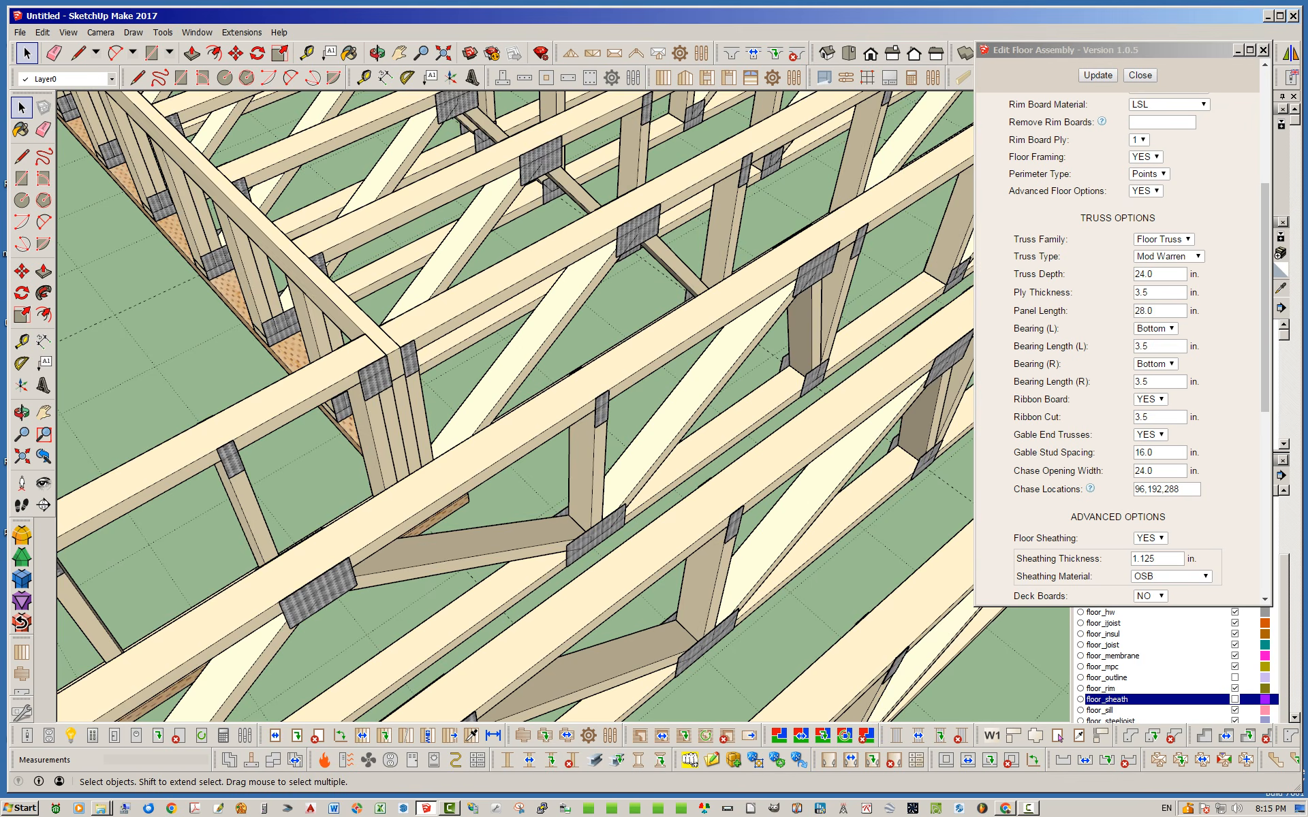
scroll(377, 367, "up", 3)
middle_click_drag(377, 367, 521, 381)
scroll(415, 408, "down", 3)
scroll(382, 402, "up", 3)
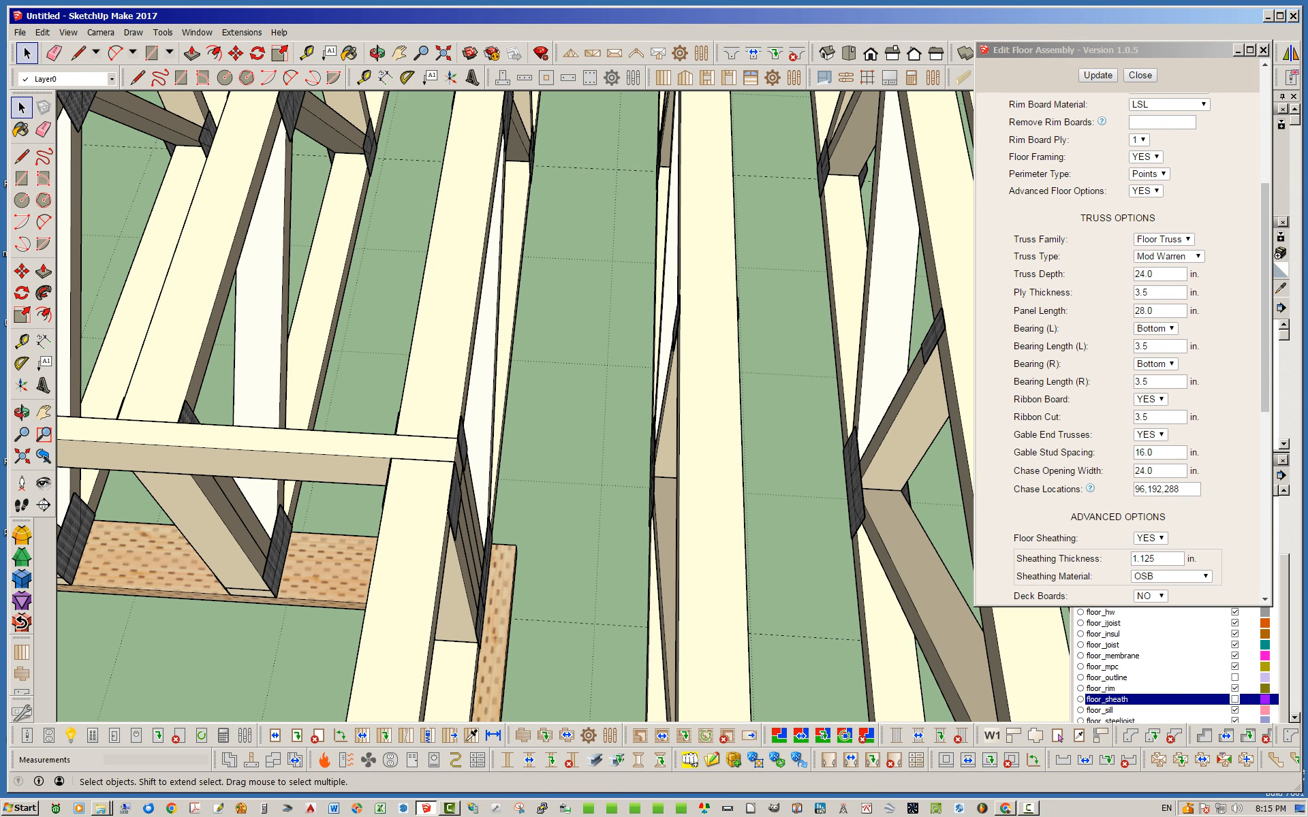
middle_click_drag(521, 381, 388, 381)
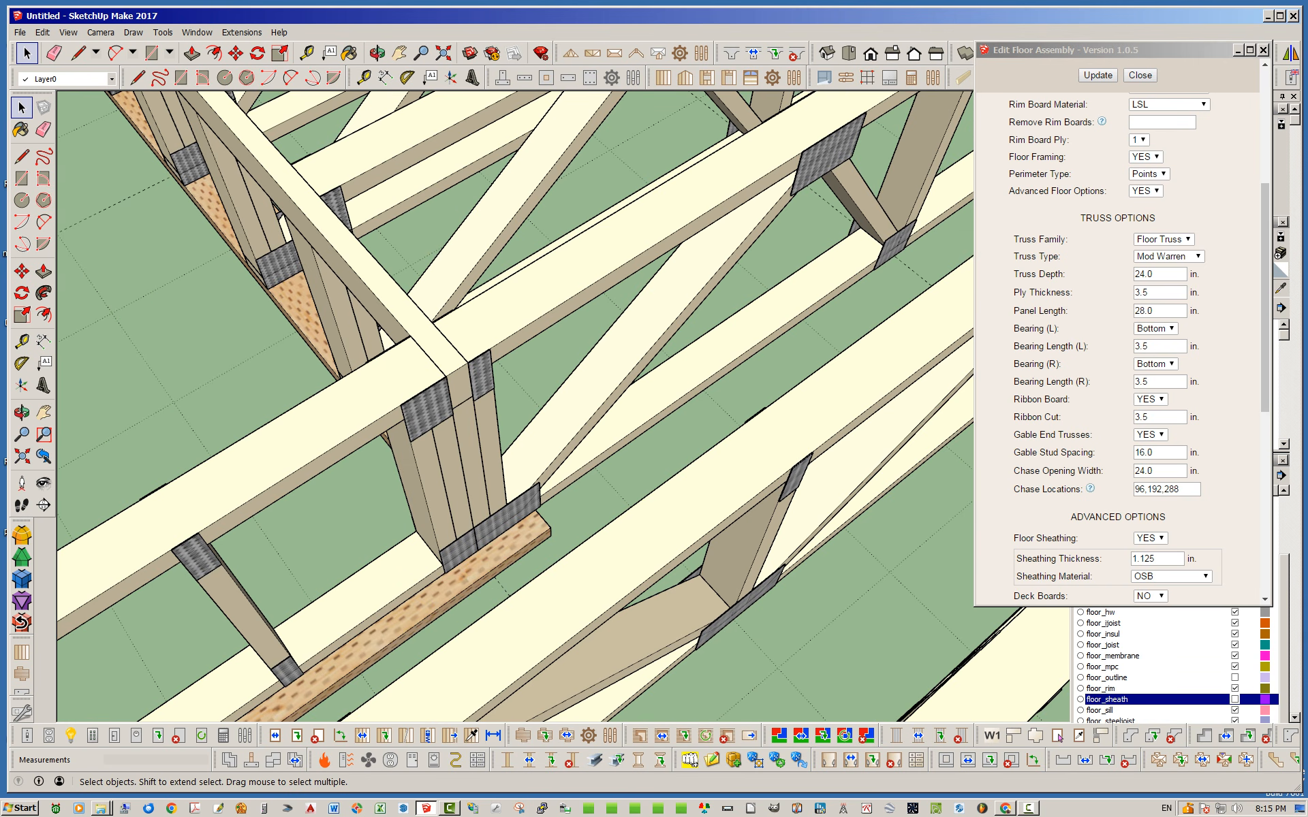
middle_click_drag(422, 395, 511, 402)
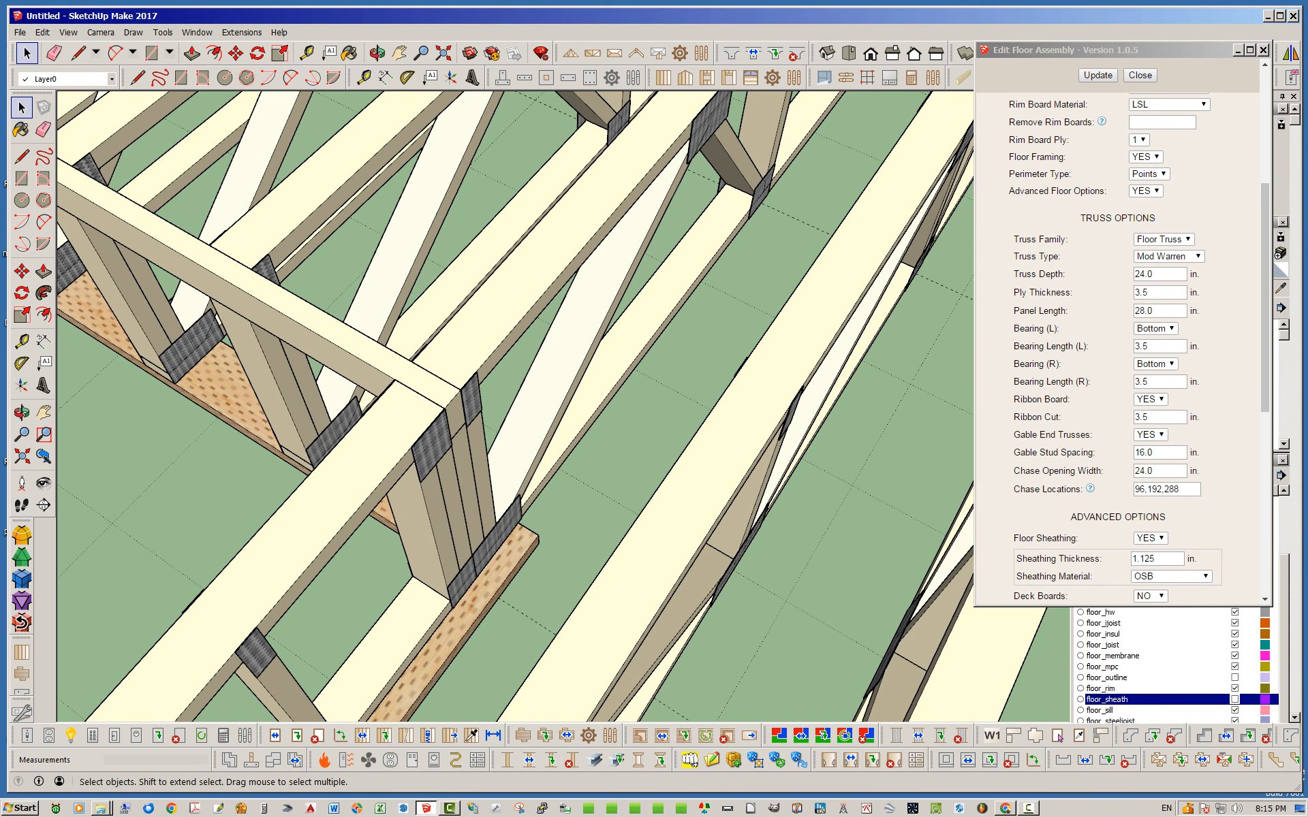
scroll(516, 406, "down", 10)
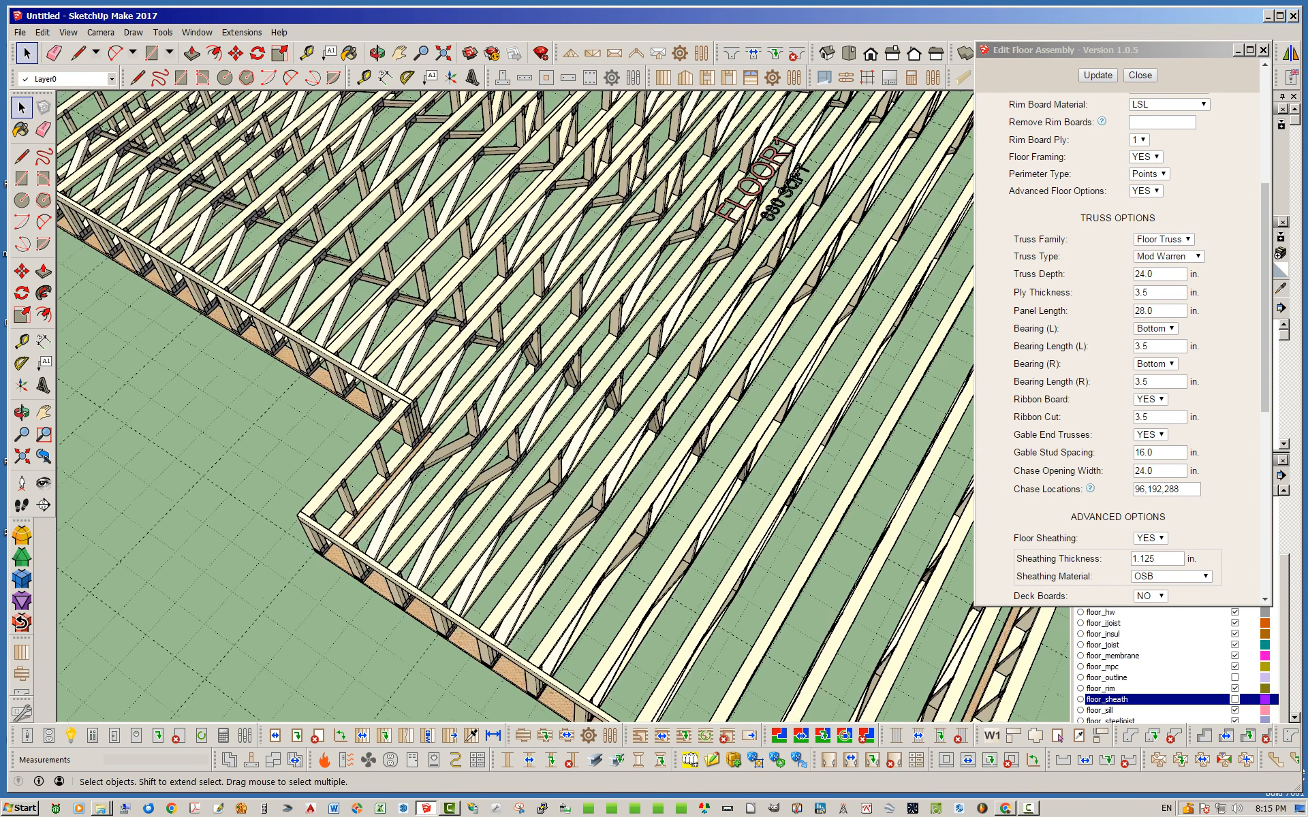
Step: Review the framing of the whole cross-shaped floor and close the floor assembly editor
scroll(436, 402, "down", 5)
middle_click_drag(654, 381, 426, 357)
scroll(443, 363, "down", 2)
middle_click_drag(518, 412, 450, 369)
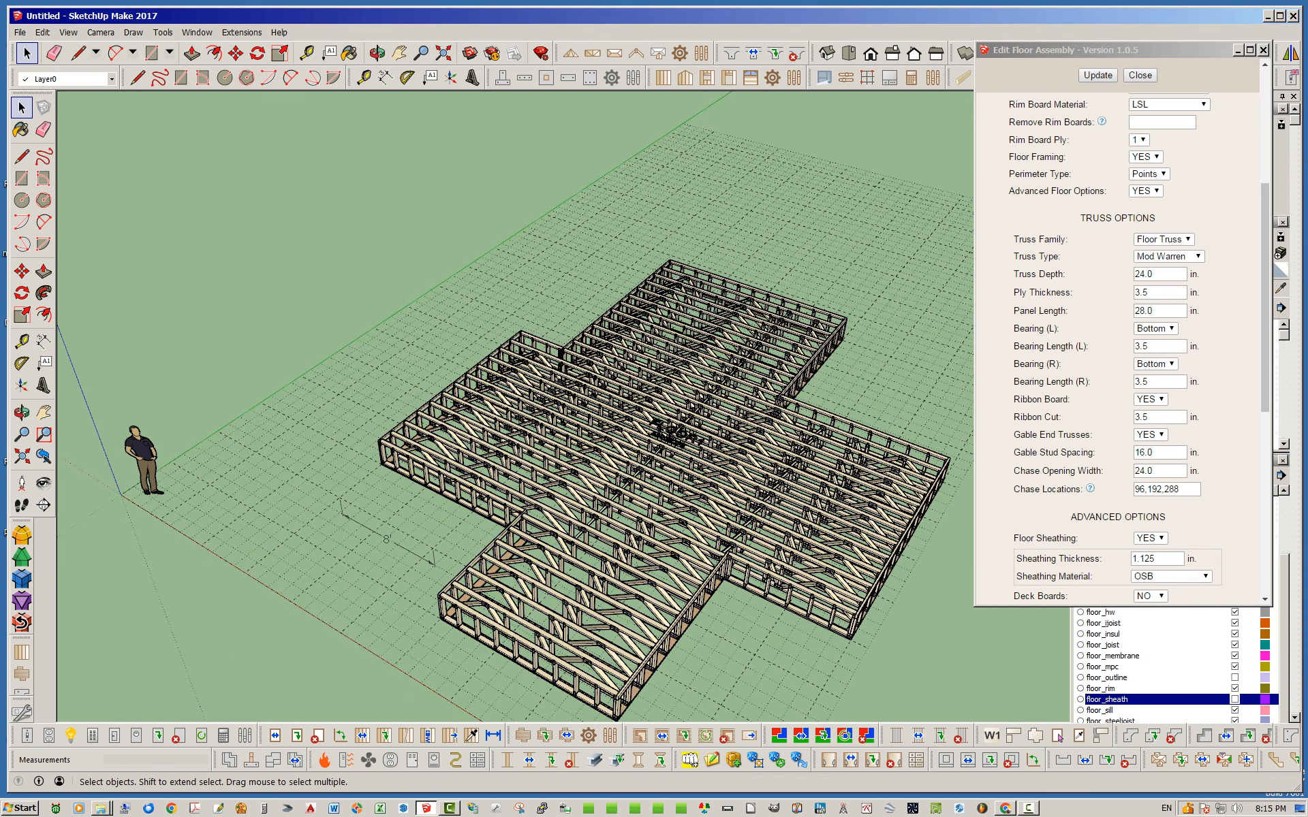
scroll(451, 369, "down", 2)
scroll(719, 616, "up", 2)
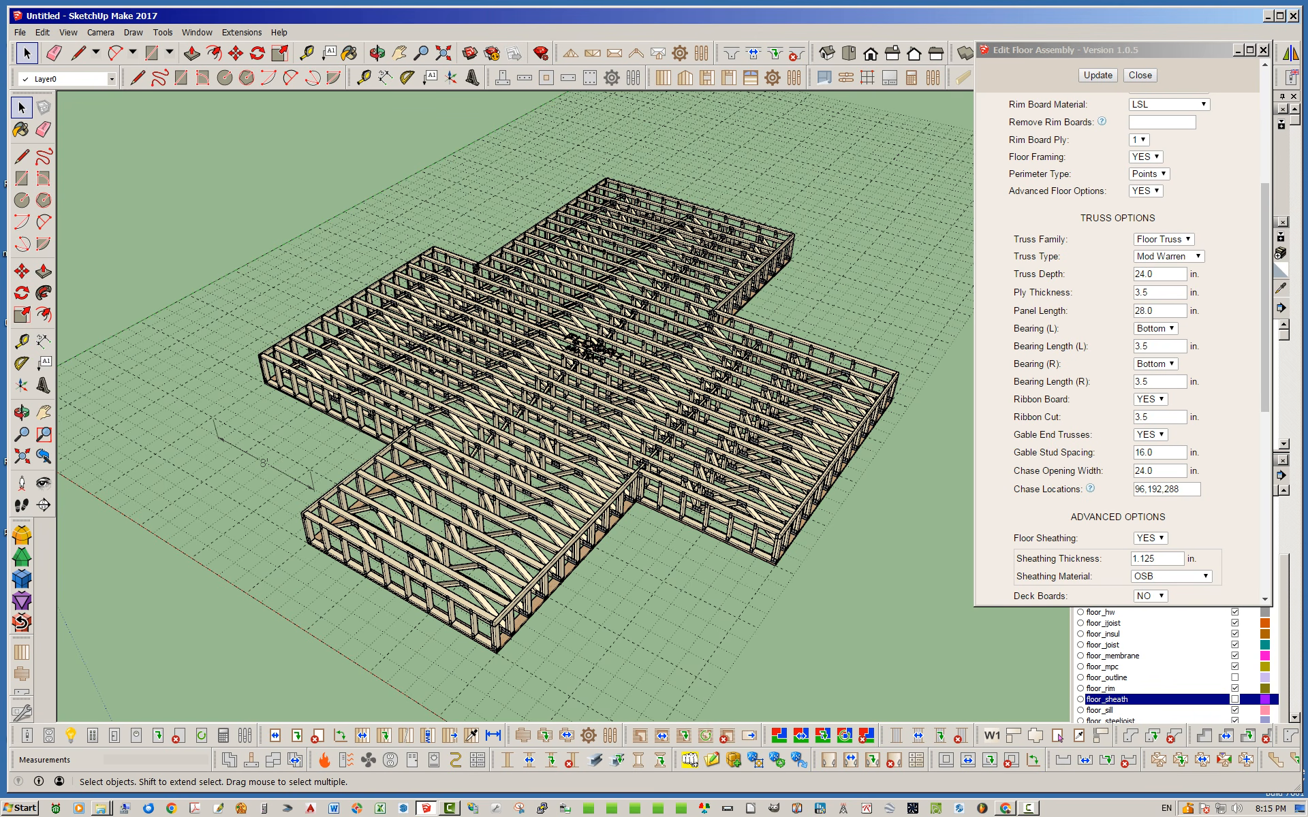
left_click(1139, 74)
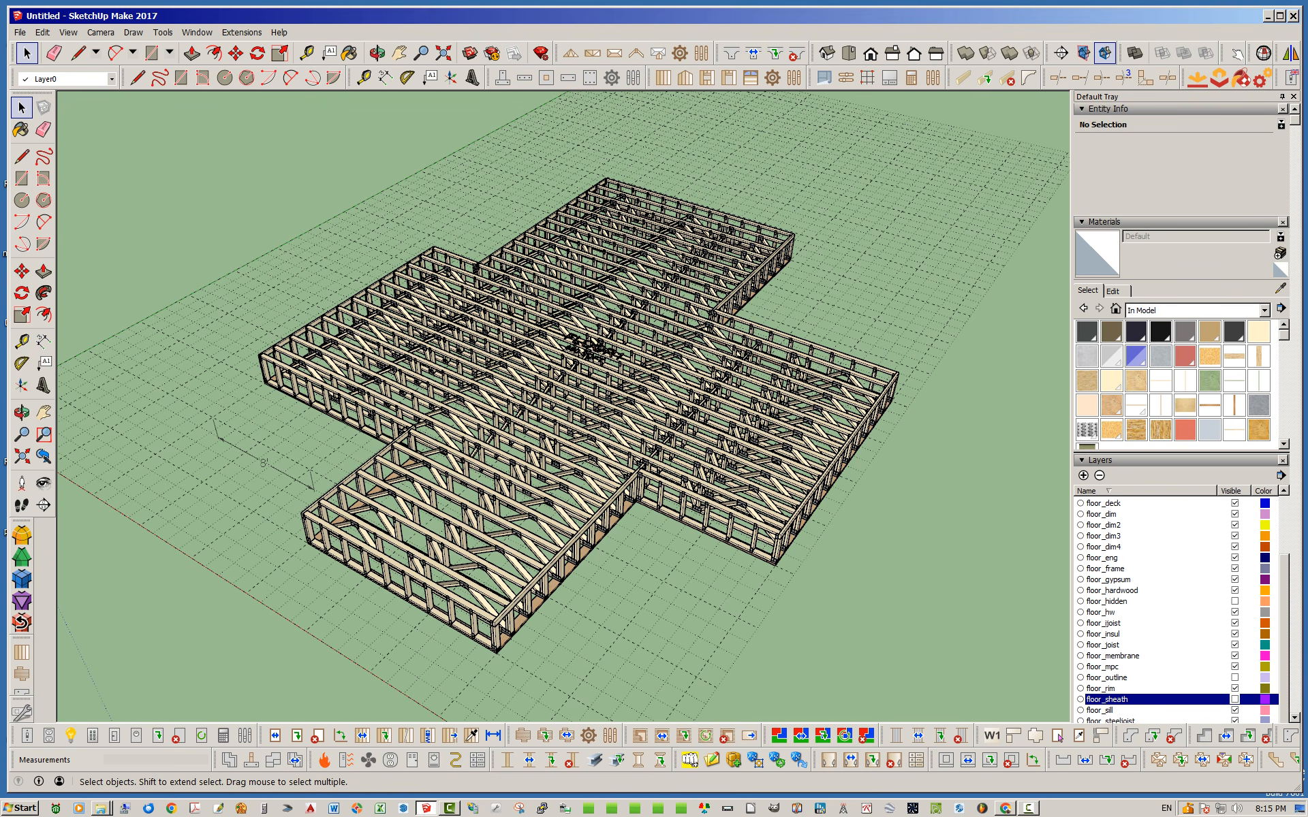
Step: Switch to the browser to look through the Medeek plugin change log, and return to SketchUp
left_click(1006, 808)
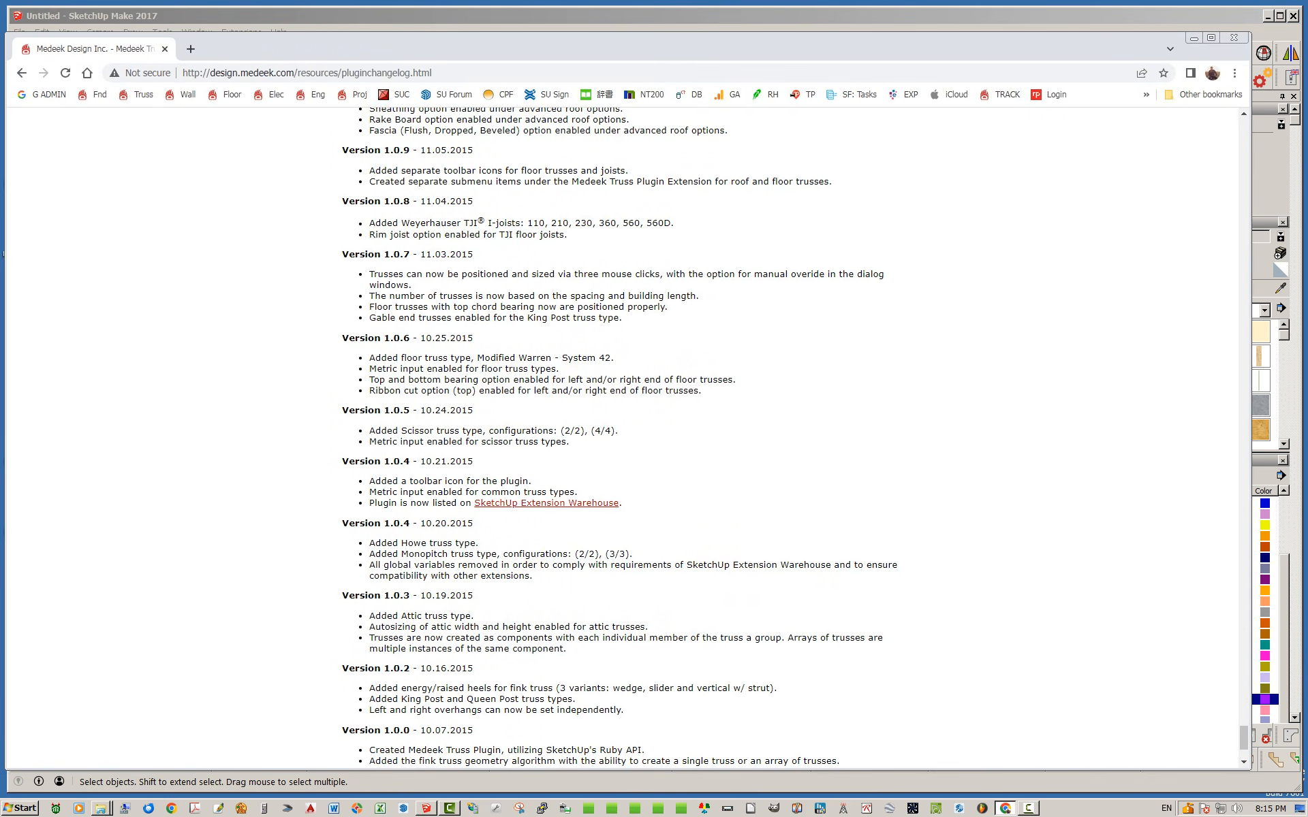
scroll(621, 443, "up", 20)
left_click_drag(913, 57, 0, 64)
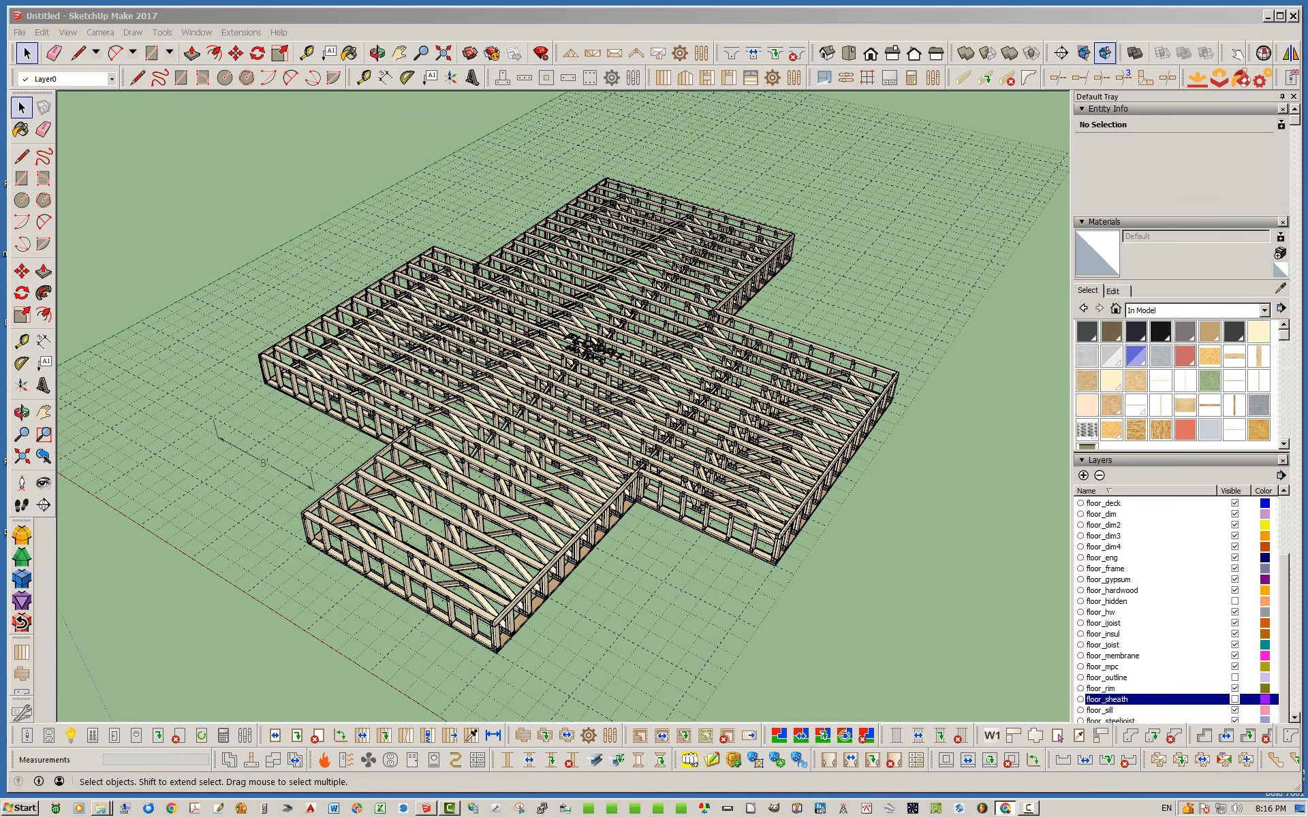
key("alt+Tab")
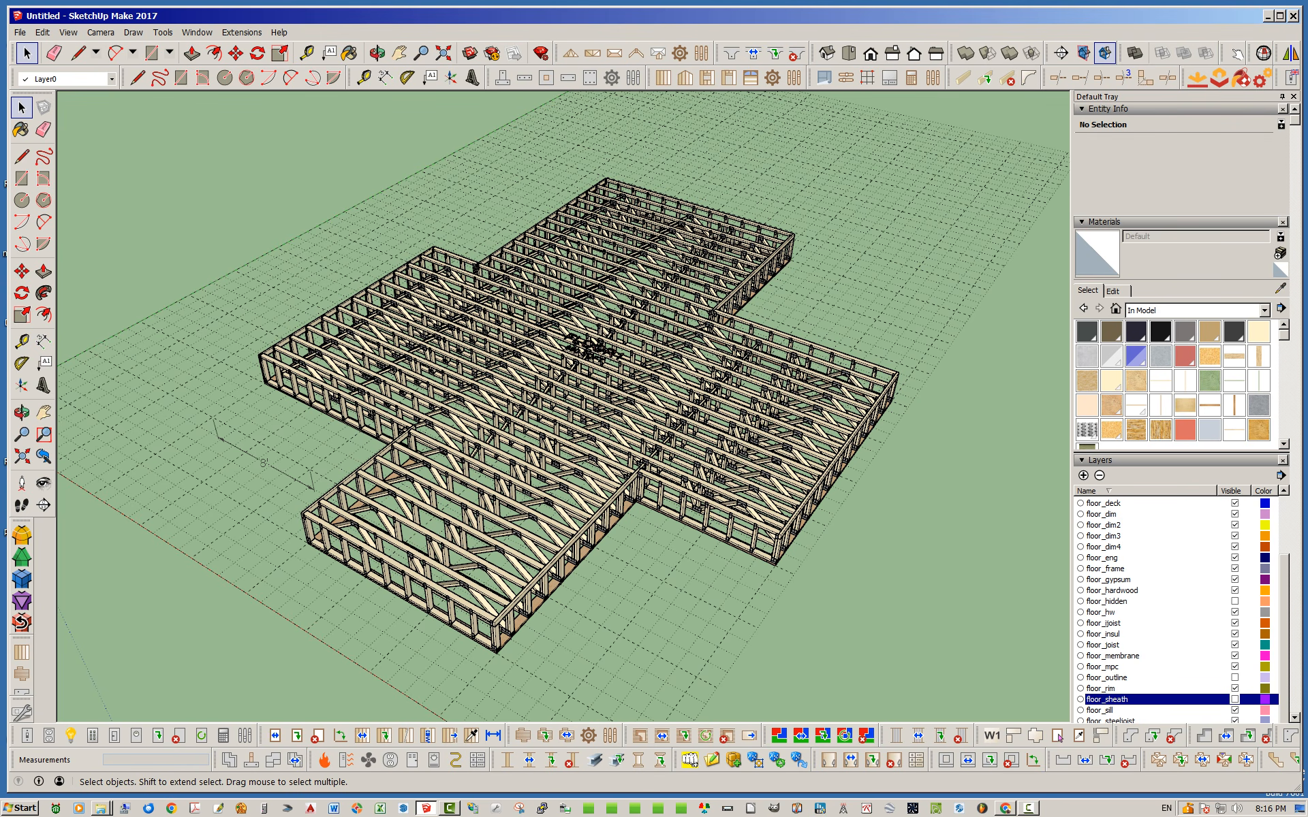
Step: Inspect the floor framing, then reopen the floor assembly for editing and review its truss options
middle_click_drag(518, 409, 610, 439)
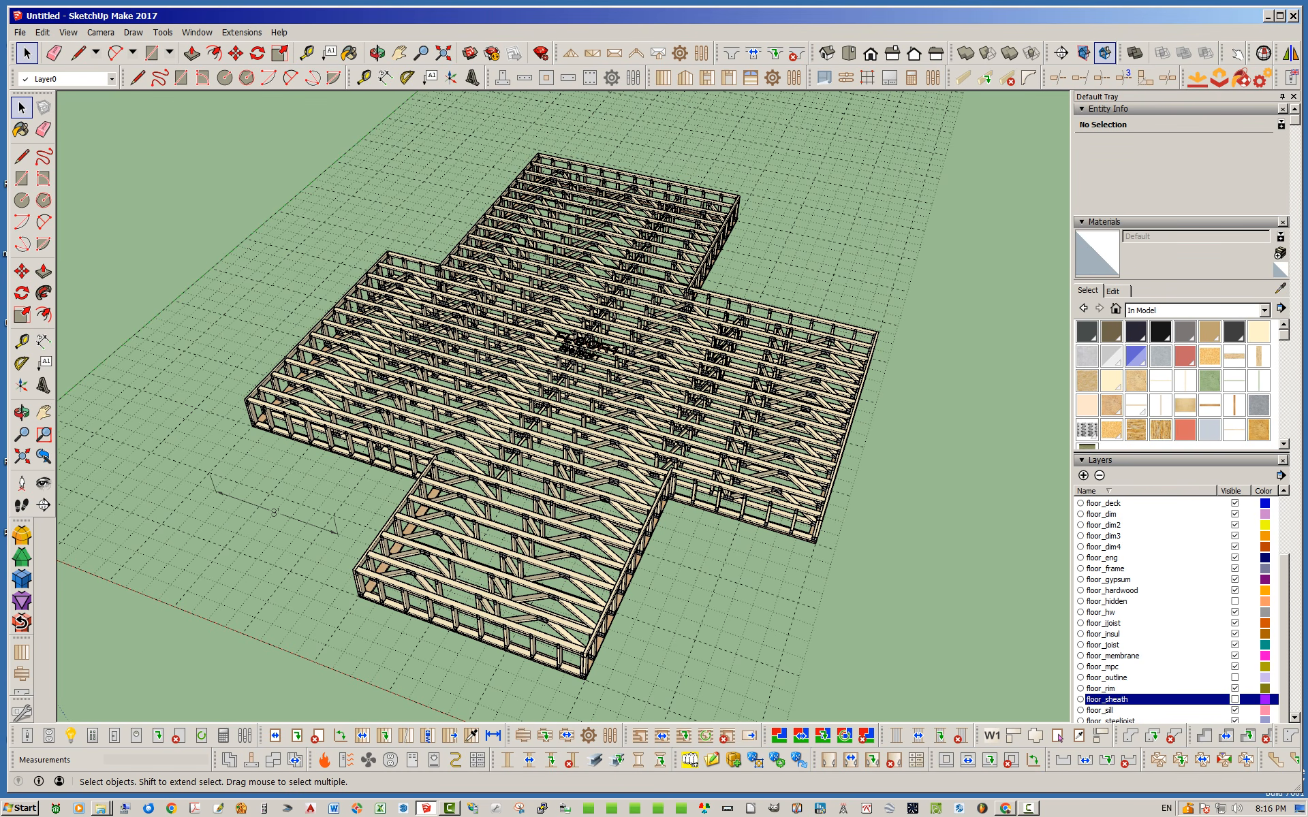
middle_click_drag(586, 423, 470, 392)
scroll(721, 530, "up", 5)
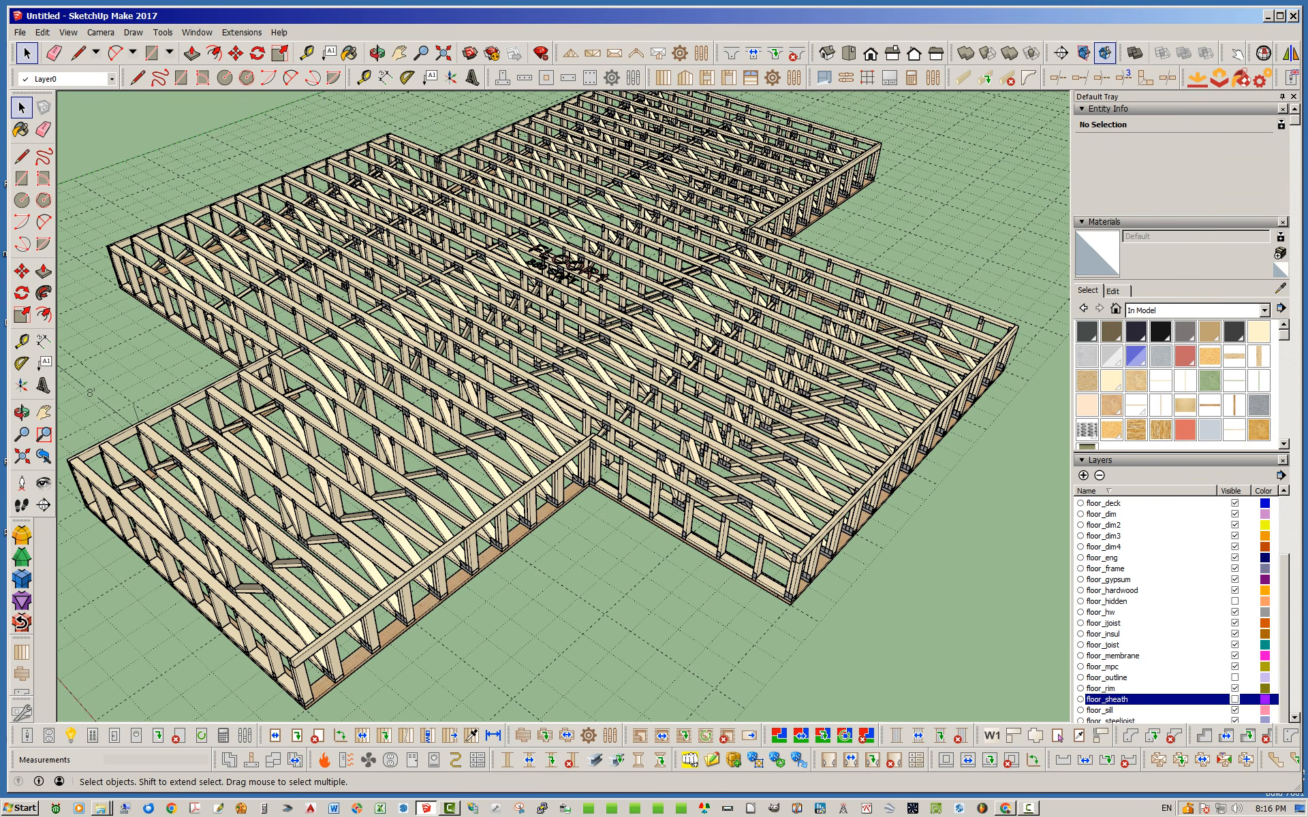
scroll(657, 541, "down", 3)
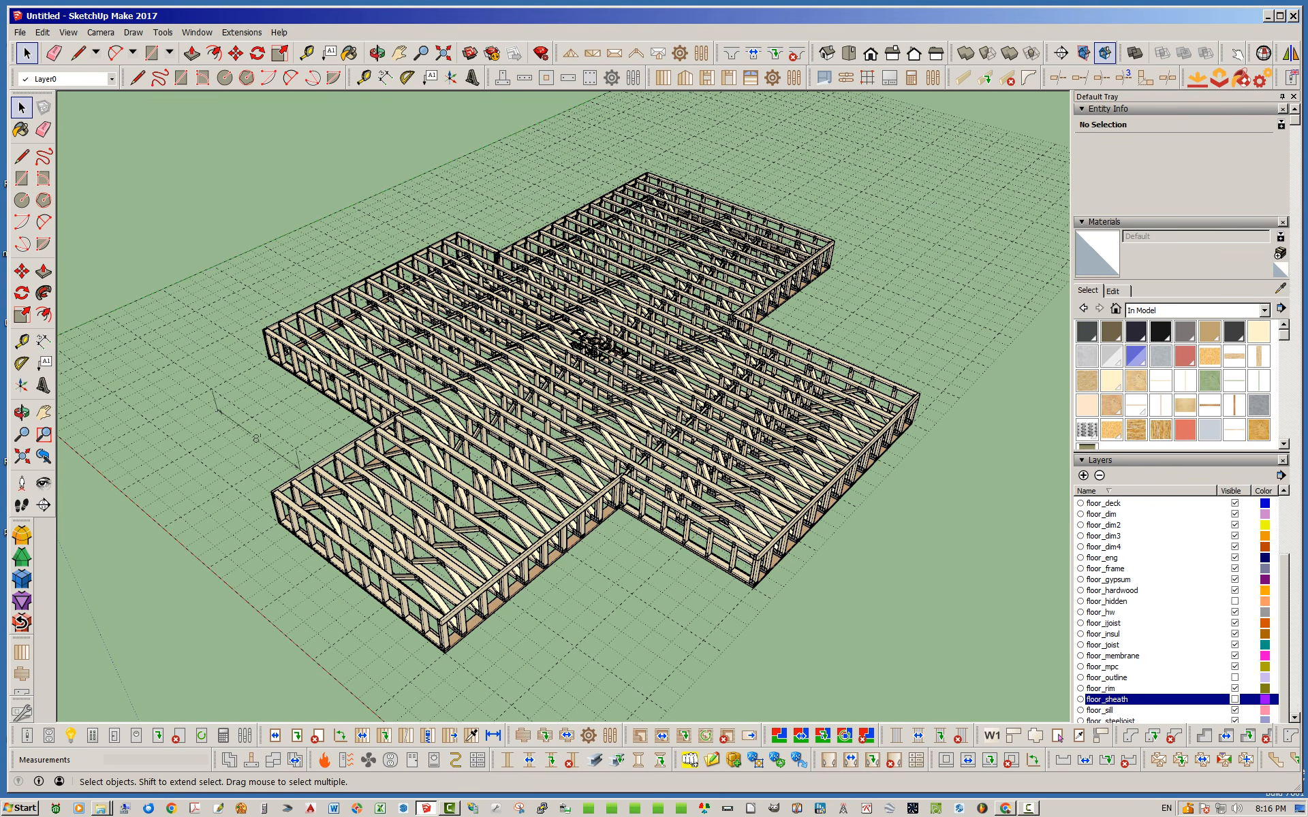
scroll(609, 402, "down", 2)
middle_click_drag(609, 401, 634, 434)
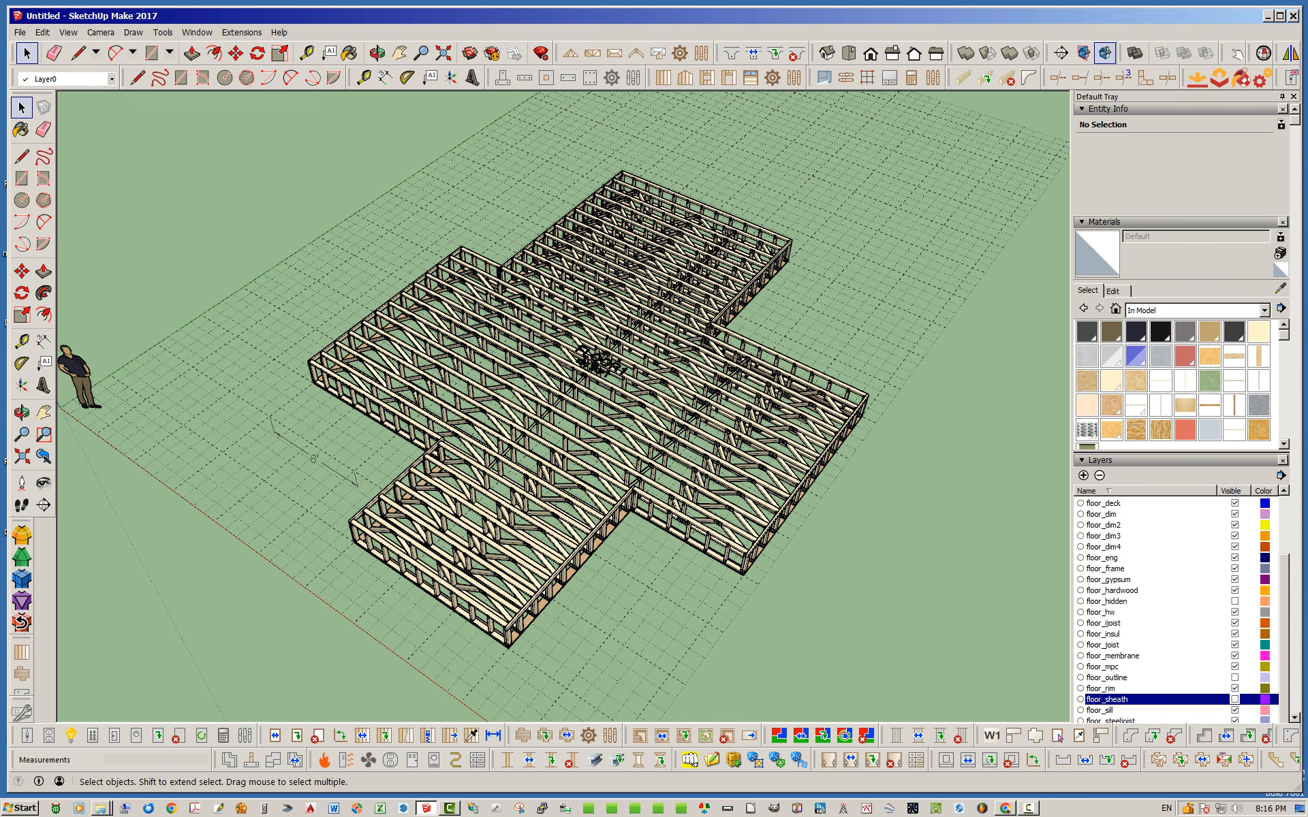
right_click(682, 453)
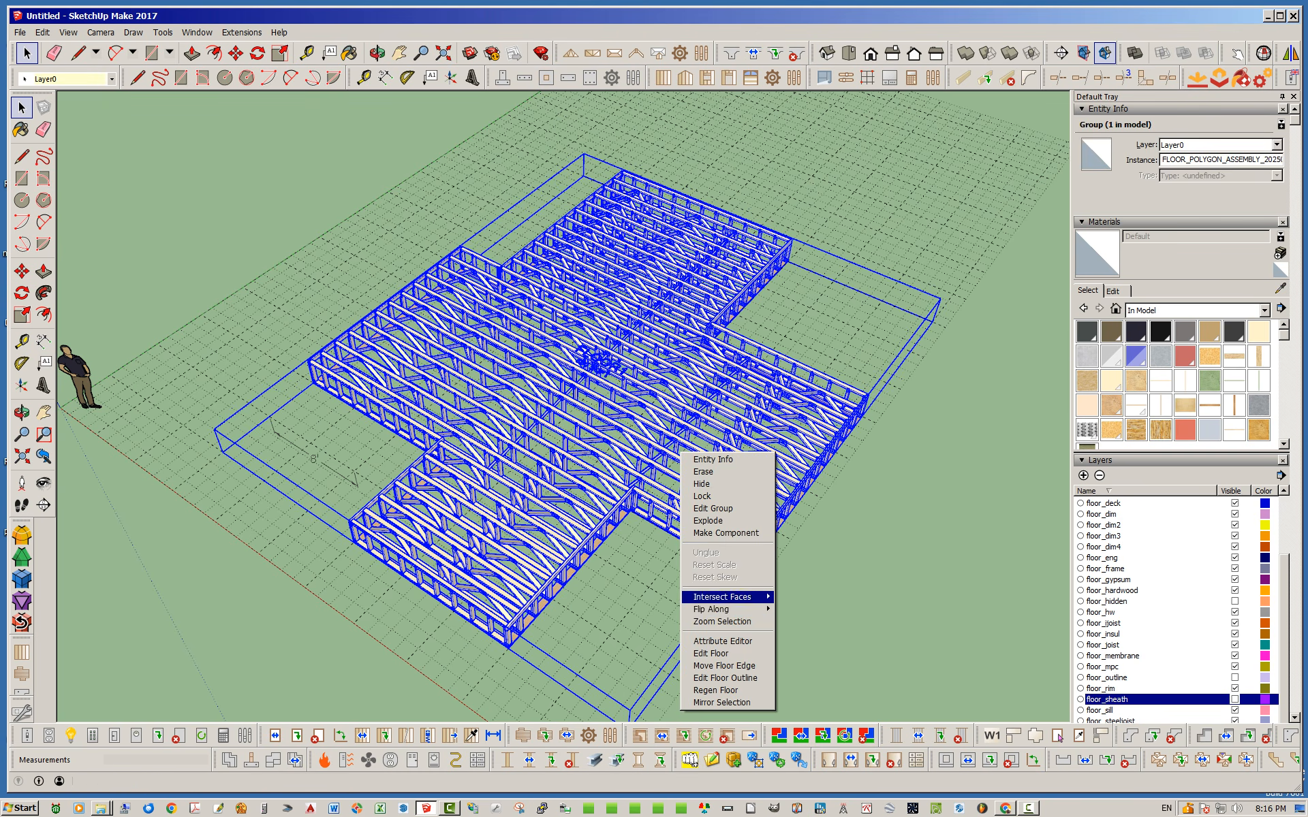
left_click(712, 642)
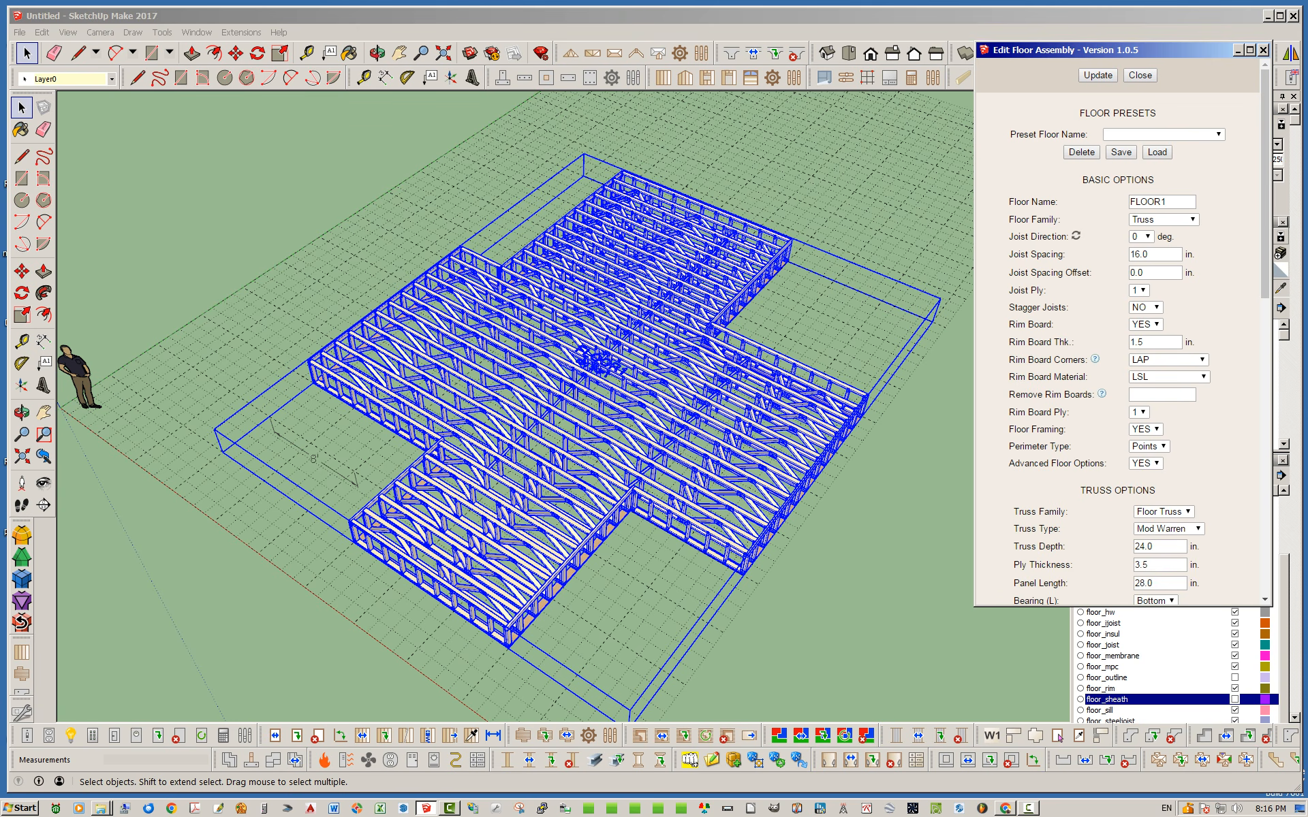
scroll(1122, 340, "down", 5)
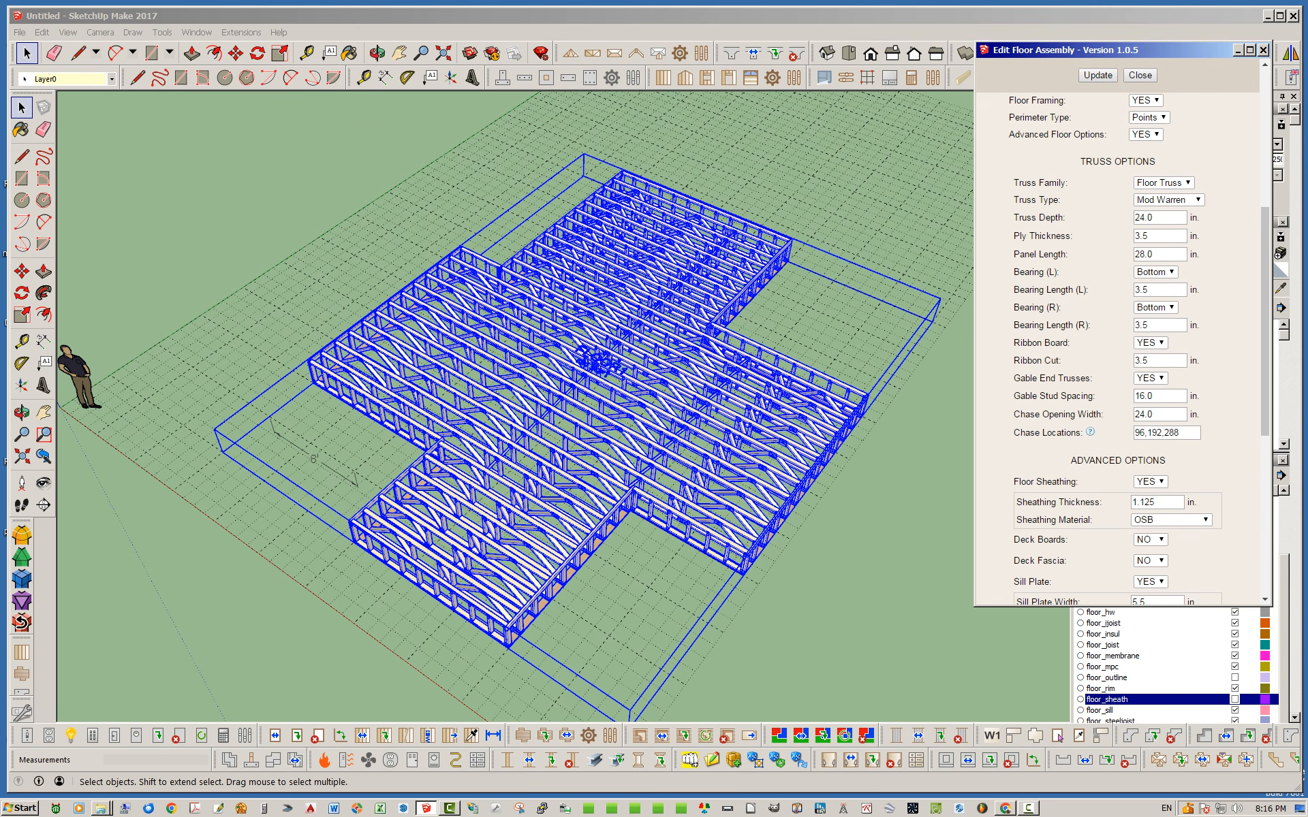
Step: Deselect the floor and examine its complete truss framing from several angles with the assembly settings still open
left_click(878, 545)
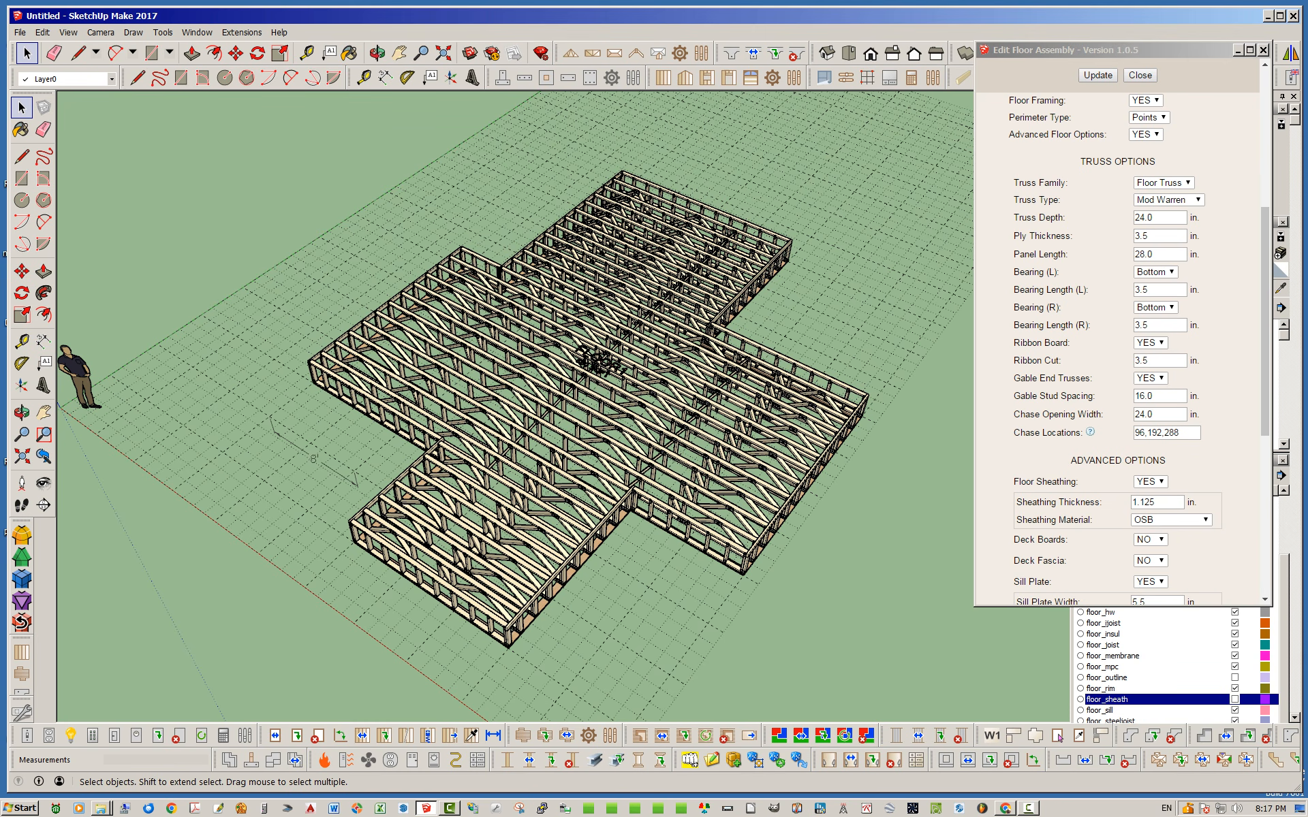
middle_click_drag(591, 368, 594, 427)
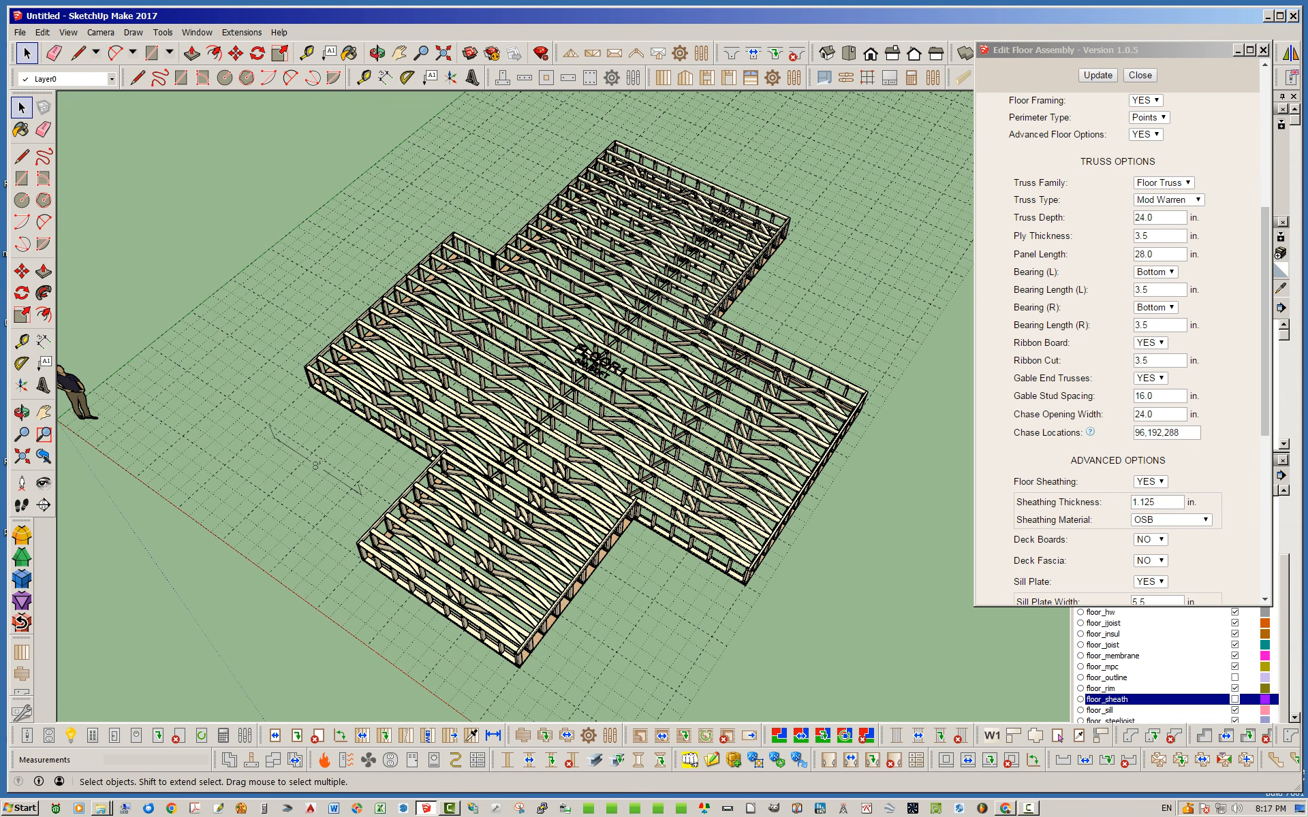
middle_click_drag(594, 423, 592, 367)
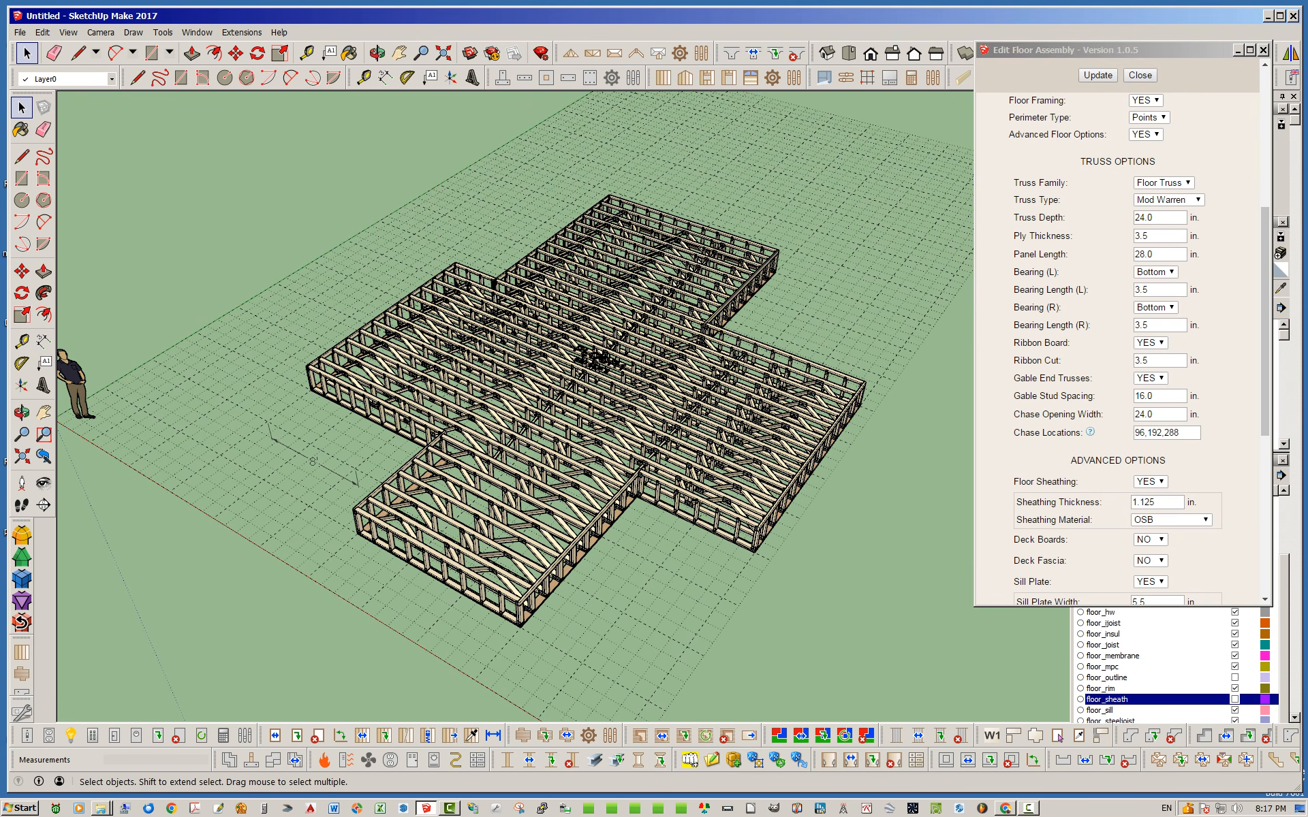
scroll(524, 619, "up", 2)
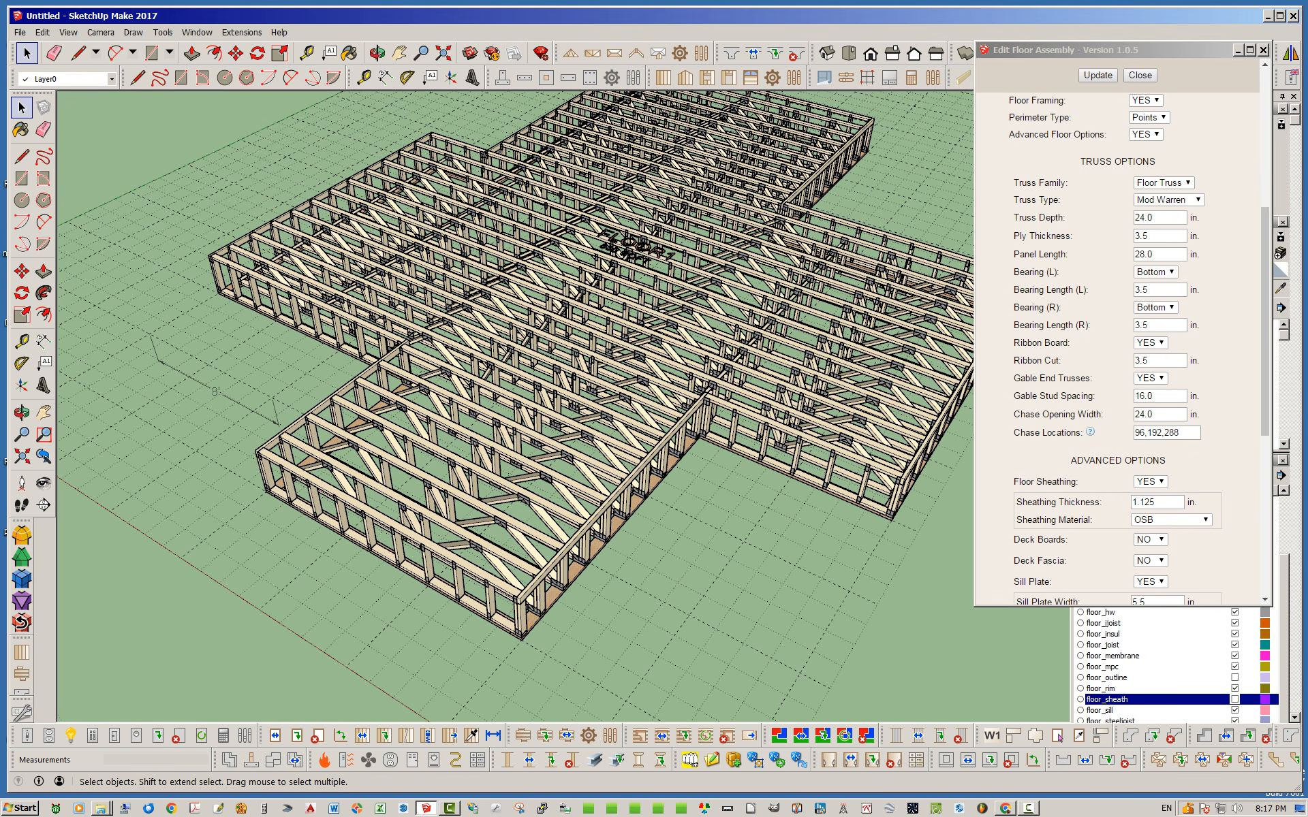
scroll(431, 480, "down", 1)
scroll(507, 534, "down", 2)
scroll(562, 310, "up", 2)
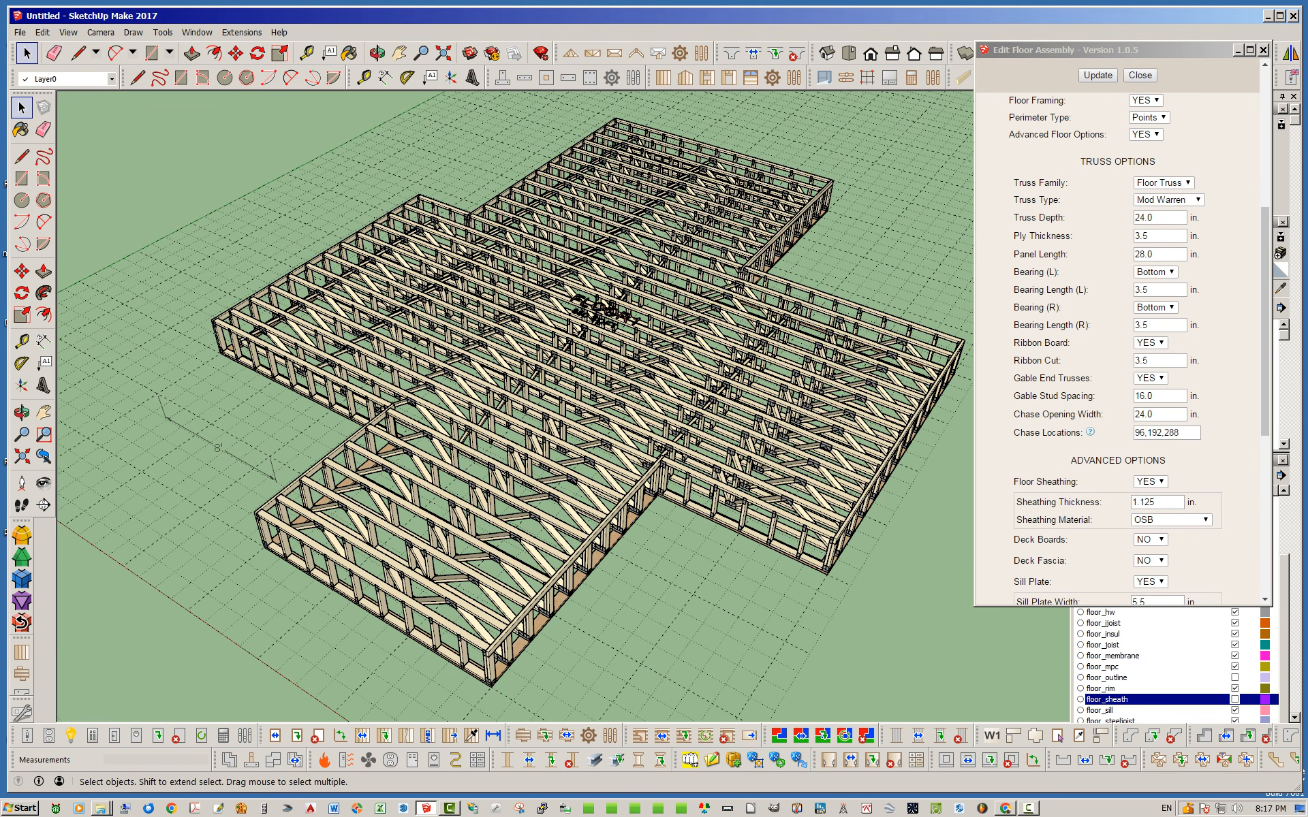
middle_click_drag(599, 422, 477, 402)
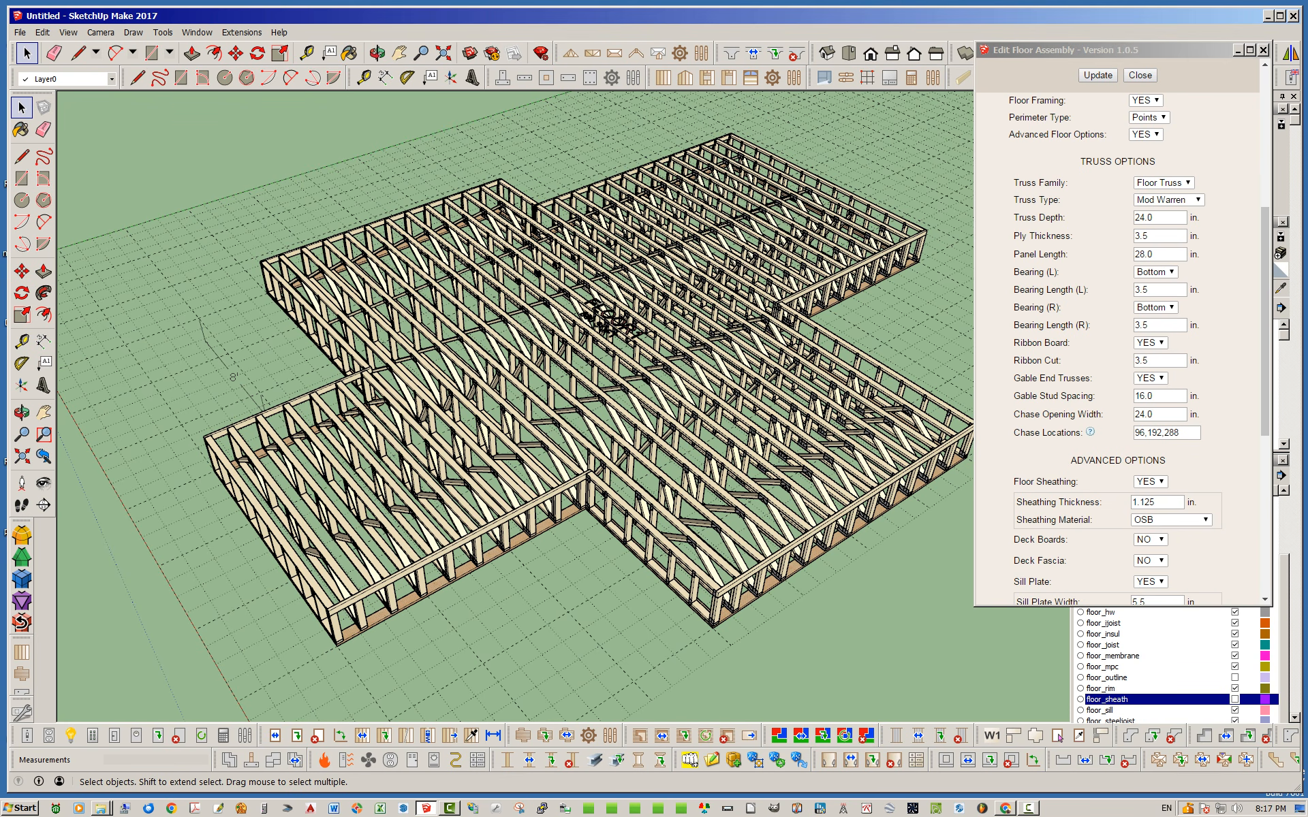
mouse_move(1151, 51)
left_mouse_down()
mouse_move(1168, 56)
mouse_move(1144, 55)
left_mouse_up()
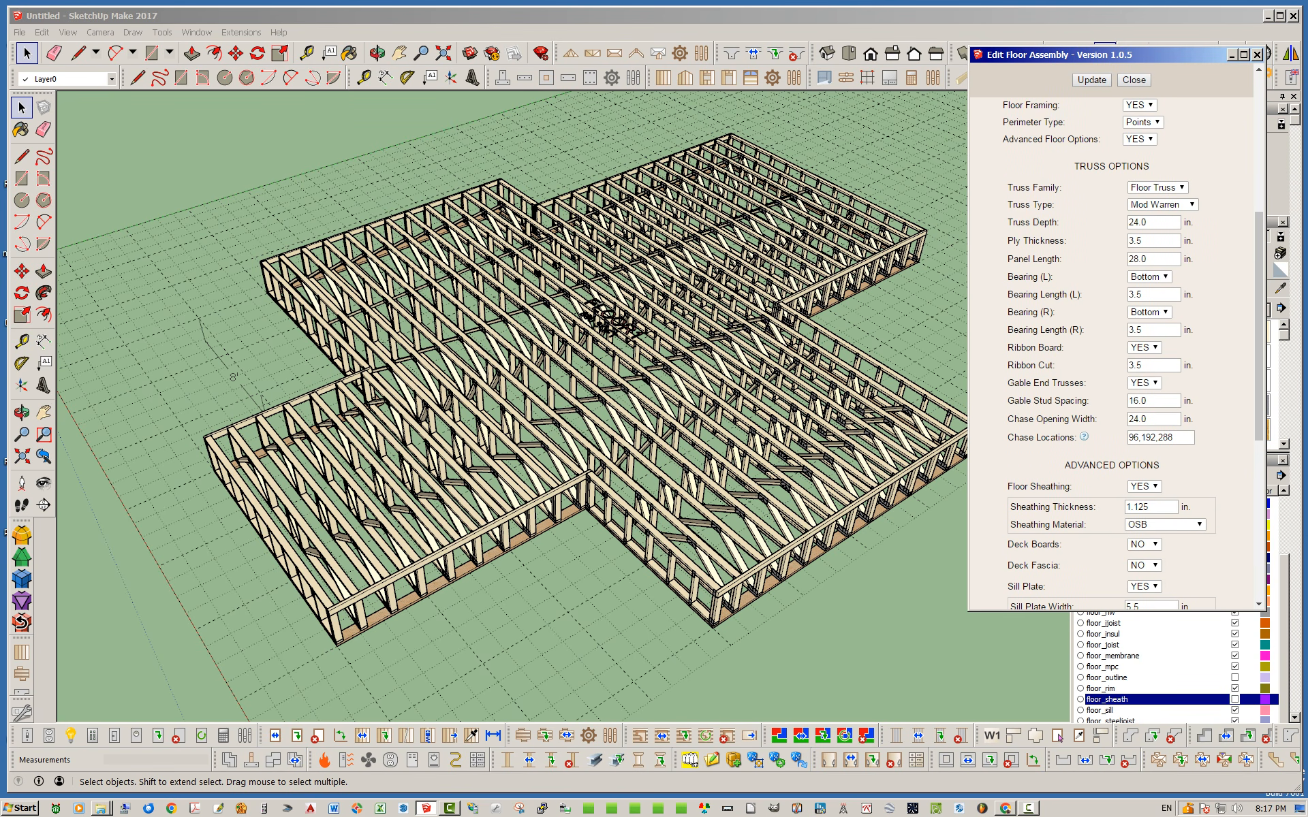